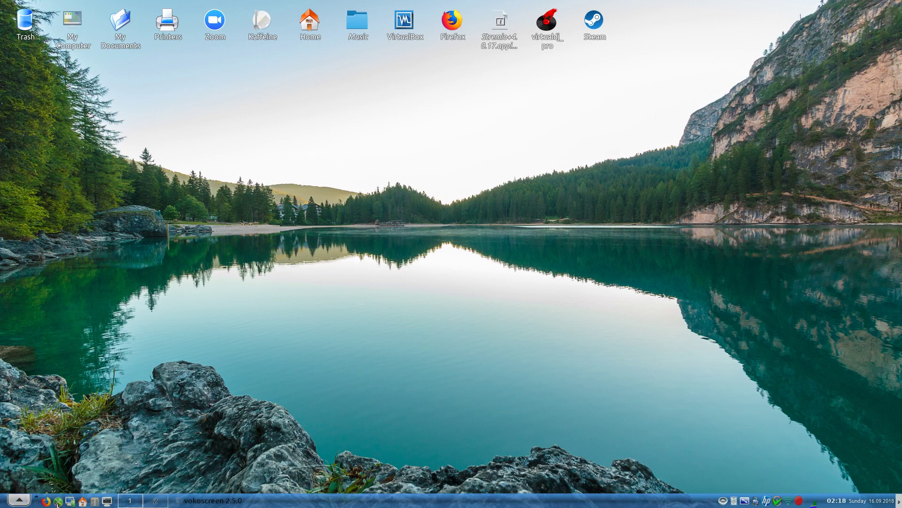
- Launch Configure Your Computer from the start menu's Settings section
click(58, 501)
click(20, 500)
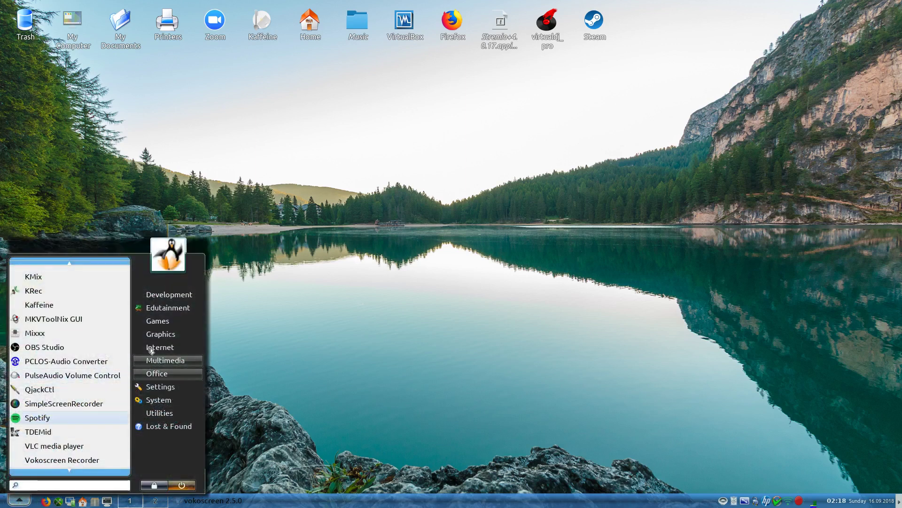
mouse_move(162, 388)
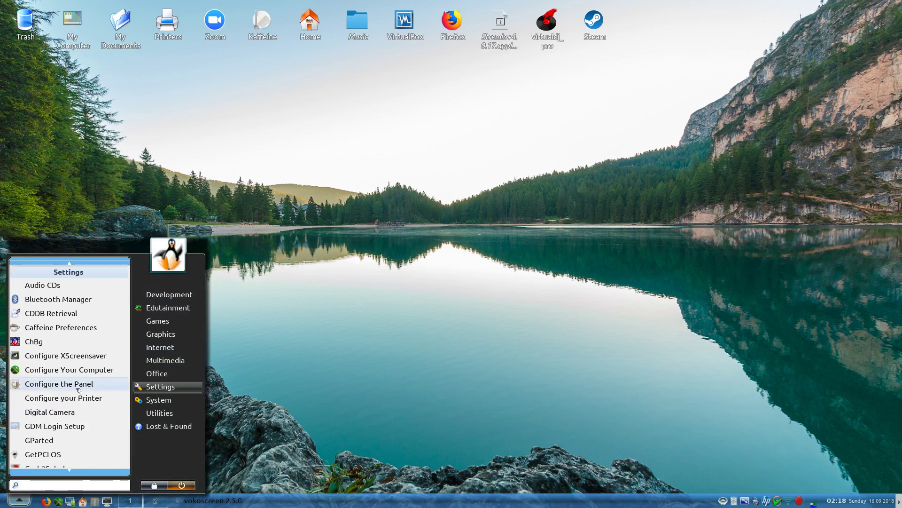
click(54, 370)
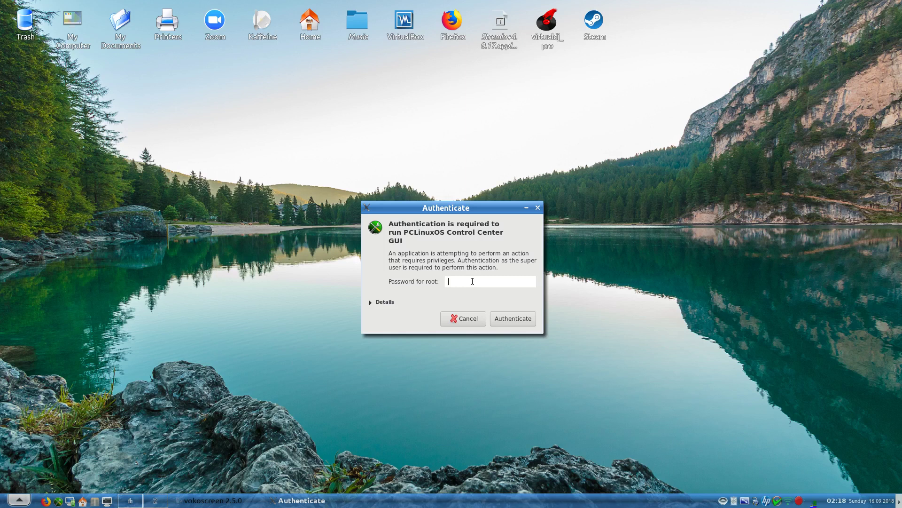
- Enter the root password and authenticate to open PCLinuxOS Control Center
text(●●●●●●)
click(520, 318)
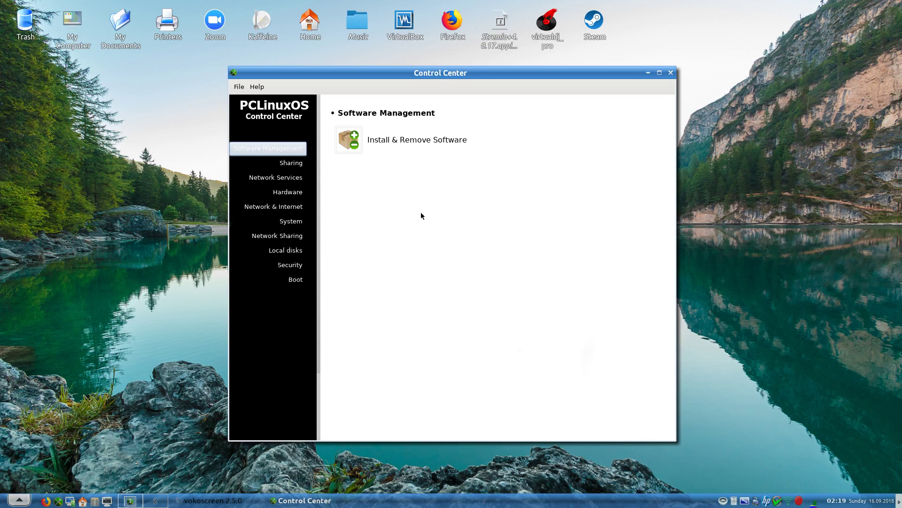
click(238, 87)
click(414, 256)
- Open Synaptic, enlarge the package list, and try the installed, not-installed and local/obsolete filters
click(379, 141)
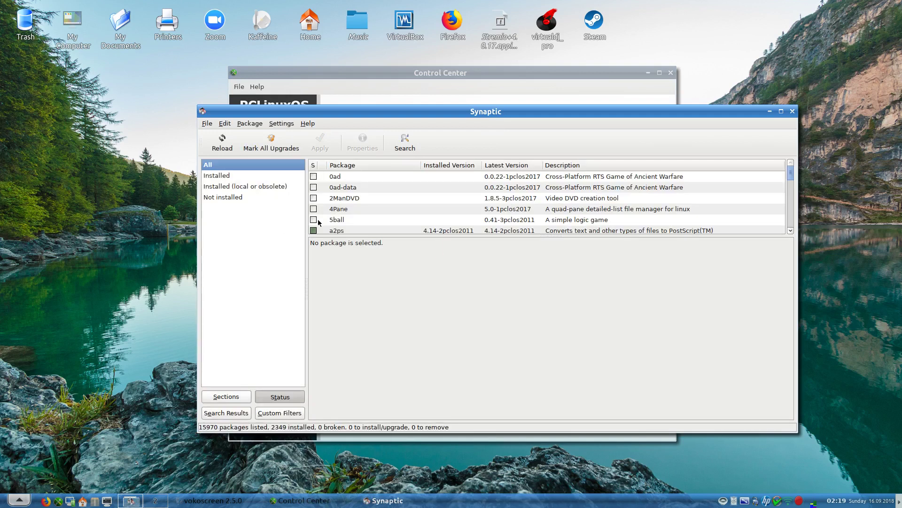
drag(379, 237, 377, 257)
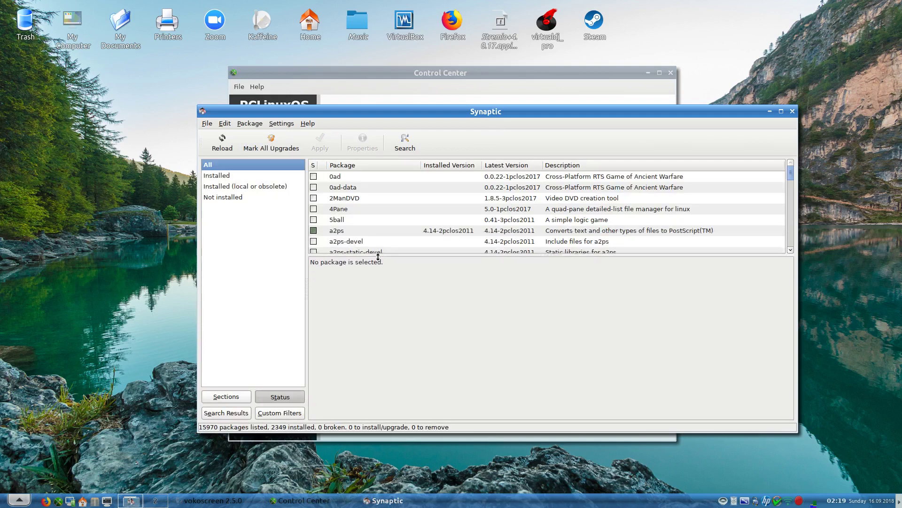
click(220, 177)
click(225, 198)
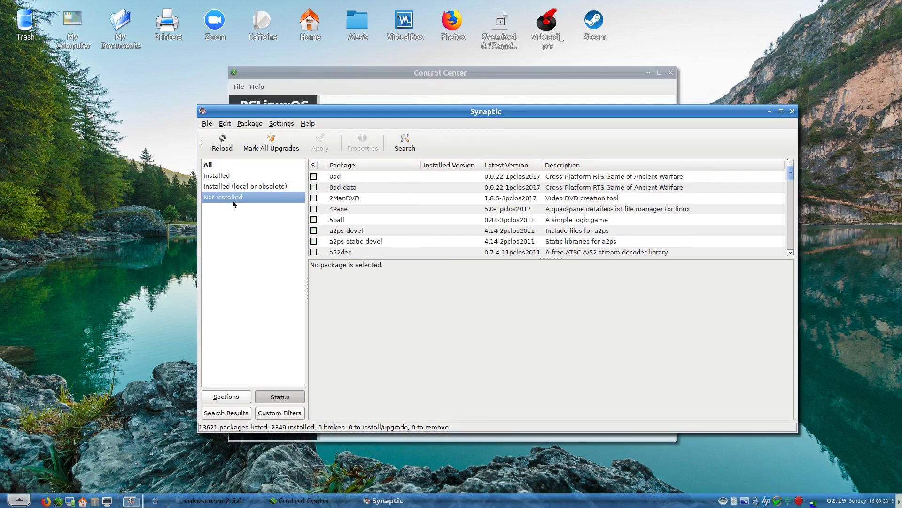
scroll(336, 219, down, 1)
scroll(336, 219, down, 7)
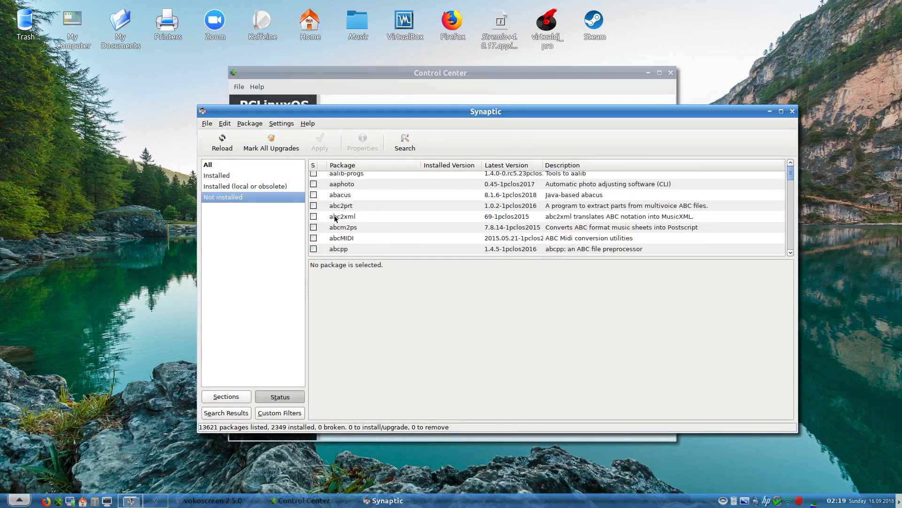
scroll(335, 218, up, 4)
scroll(336, 218, up, 2)
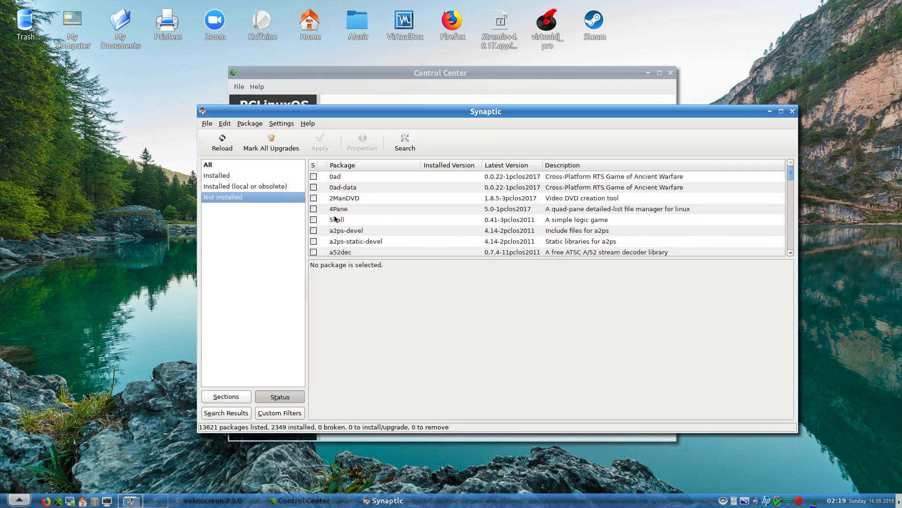
click(217, 188)
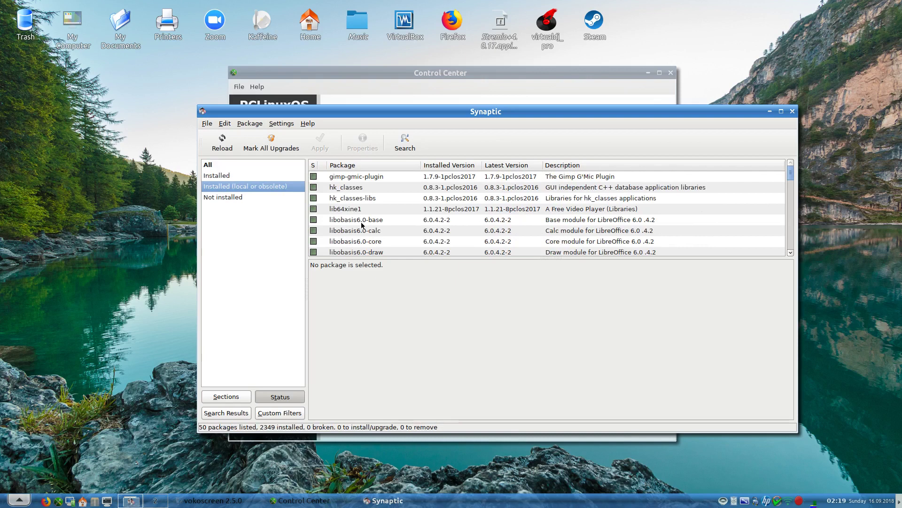
- Search for 'abcd' and mark the abcde package for complete removal
click(404, 142)
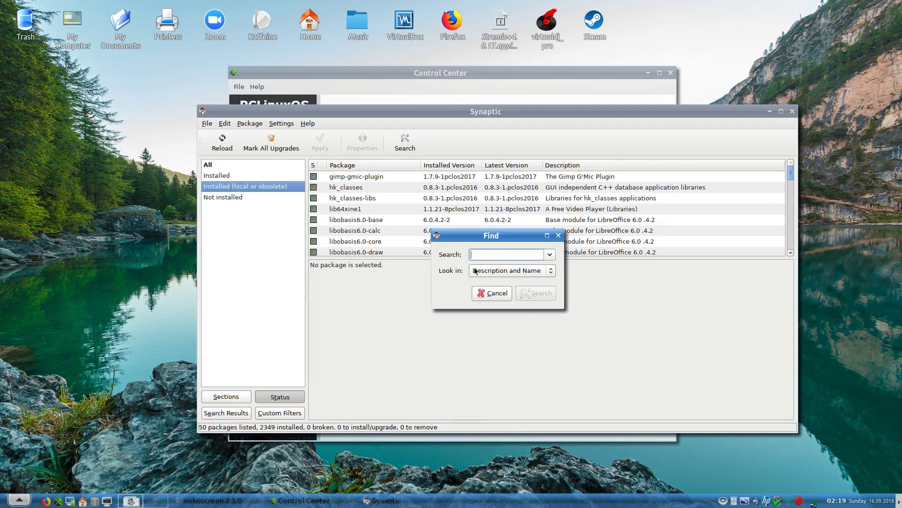
text(abcd)
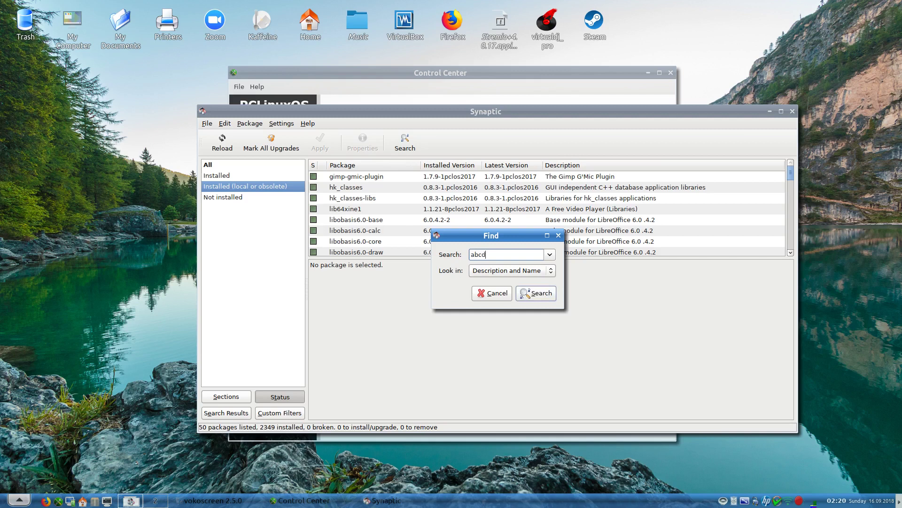
key(Return)
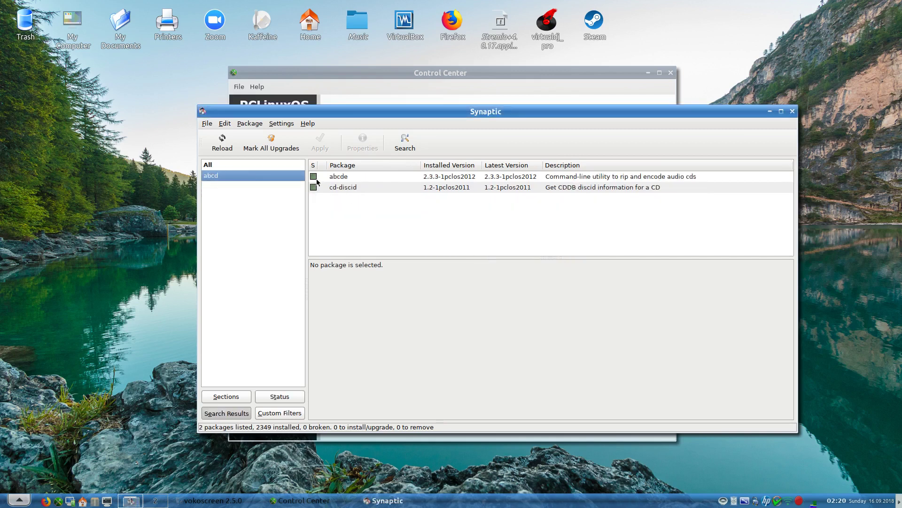
click(314, 176)
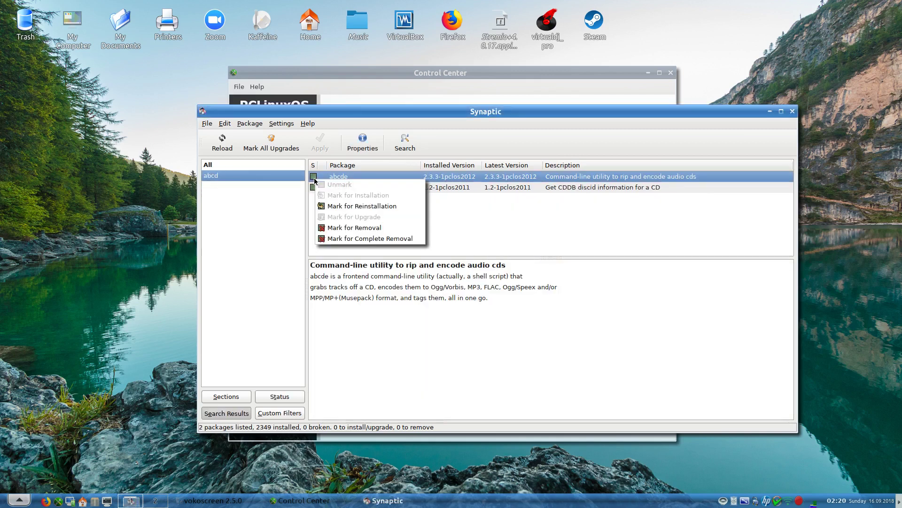
click(349, 238)
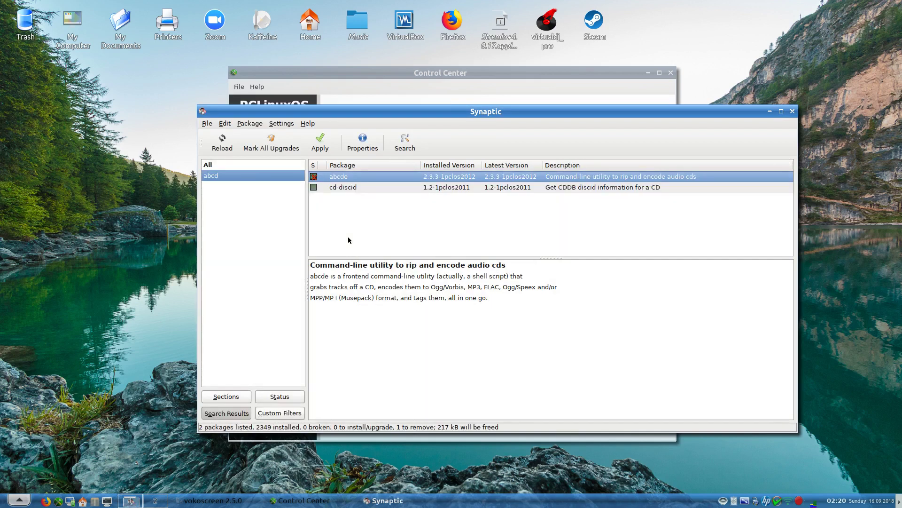
- Apply and confirm the abcde removal, then move the Synaptic window up and left
click(320, 144)
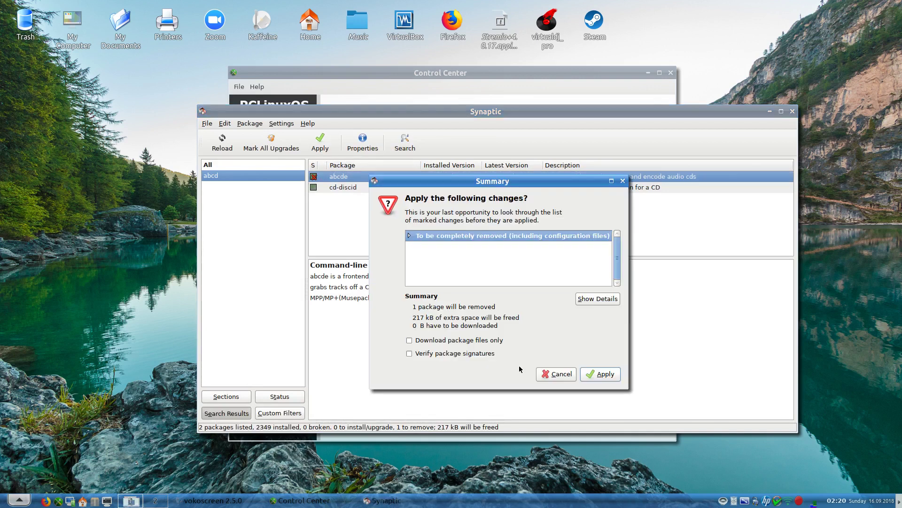
click(589, 376)
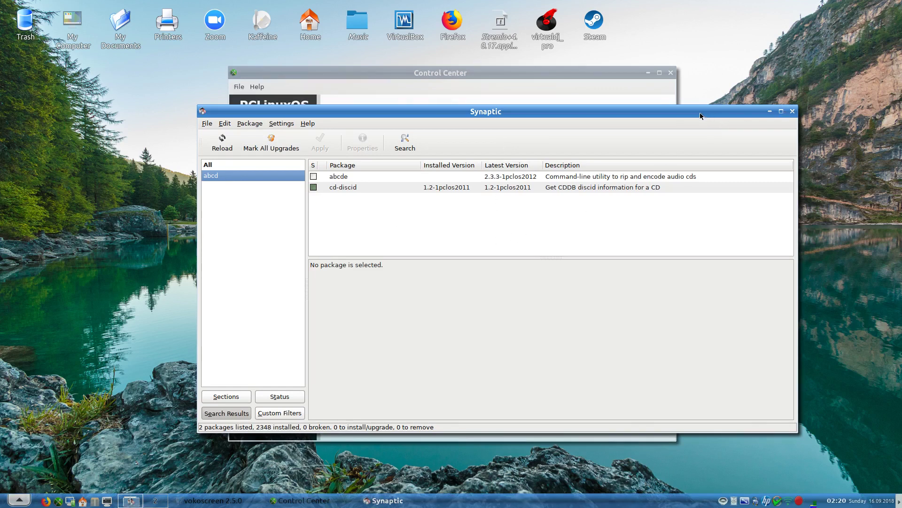
drag(705, 116, 620, 106)
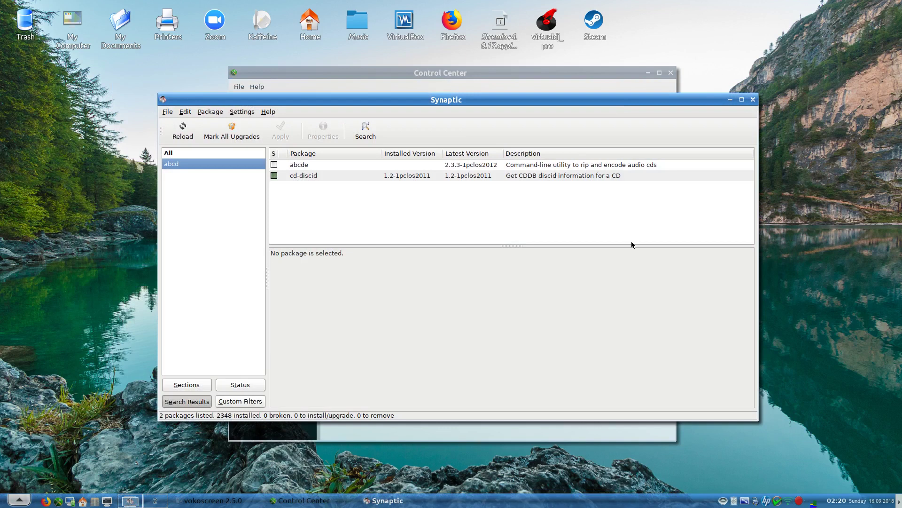
- Close Synaptic and switch Control Center to the Sharing page with FTP and web server tools
click(753, 100)
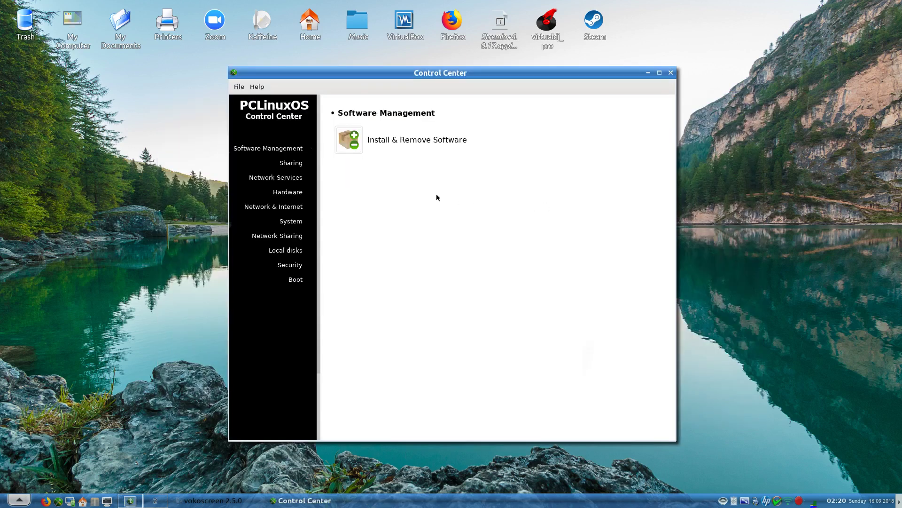
click(292, 164)
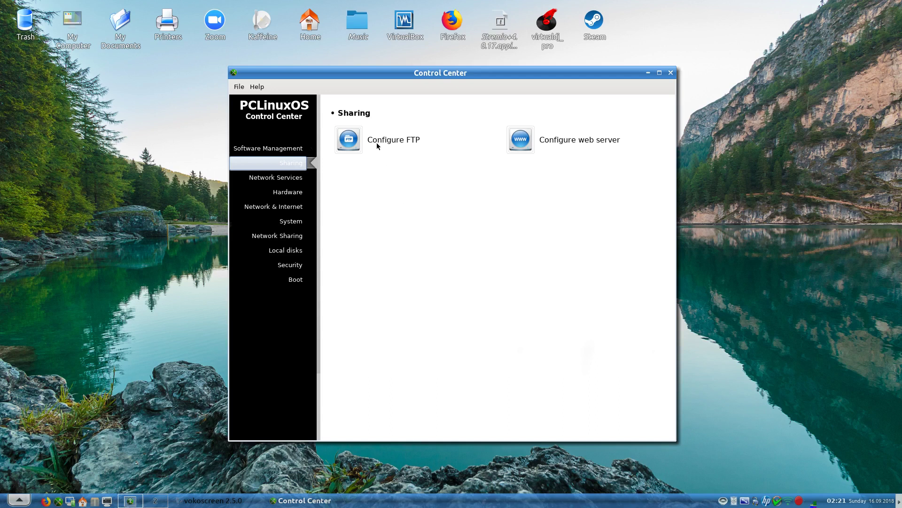
- In Network Services, open and cancel the DHCP setup, then open Configure DNS
click(284, 183)
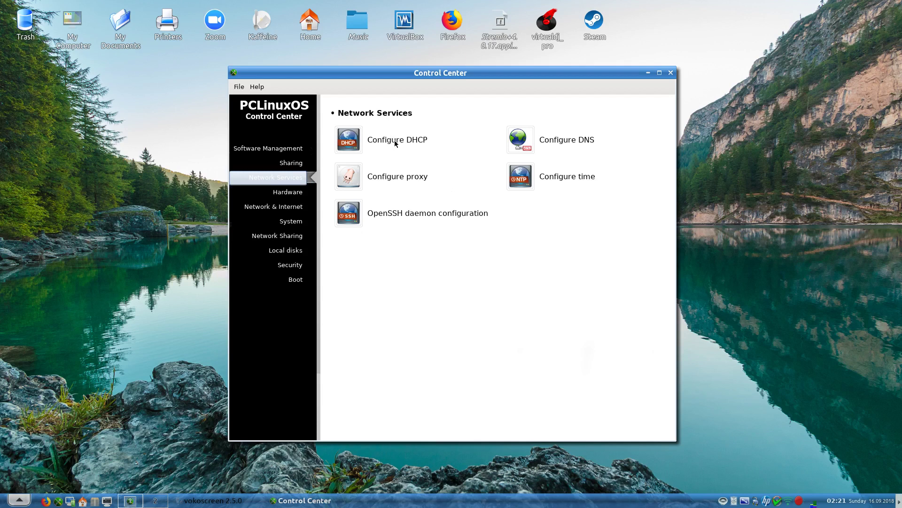
click(396, 141)
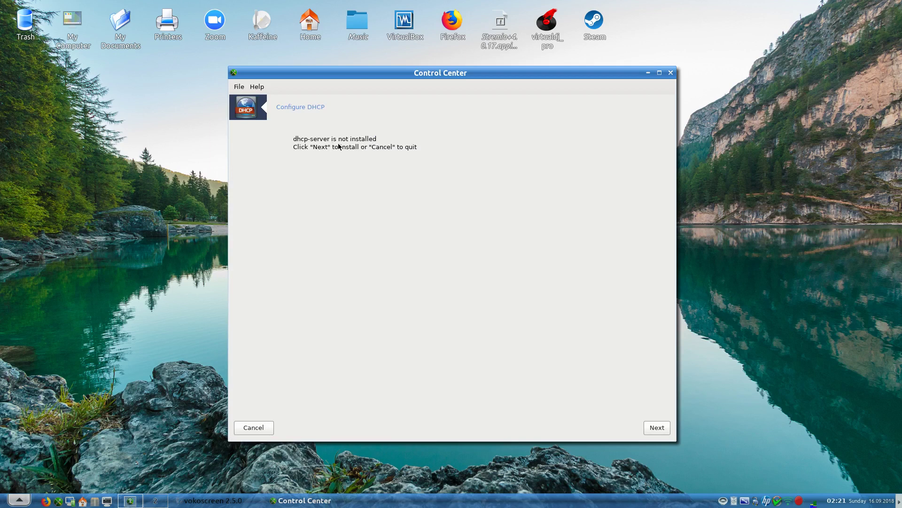
click(242, 429)
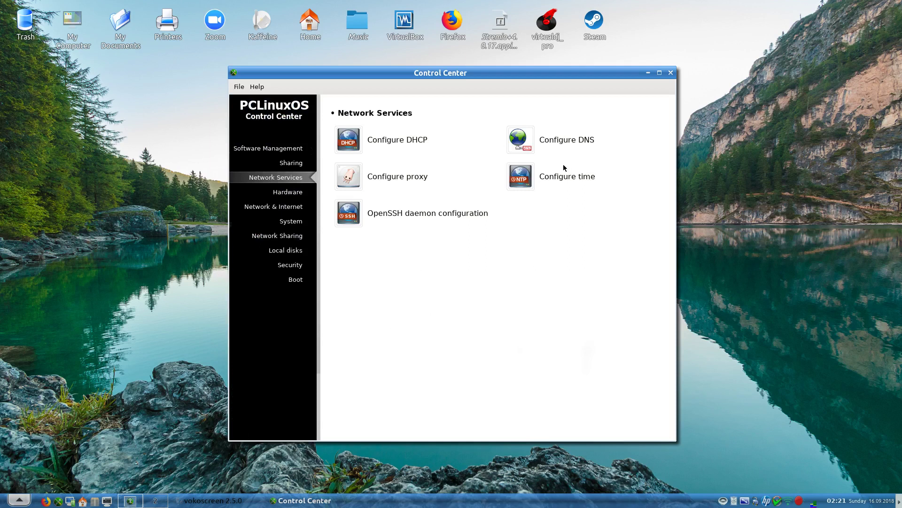
click(568, 141)
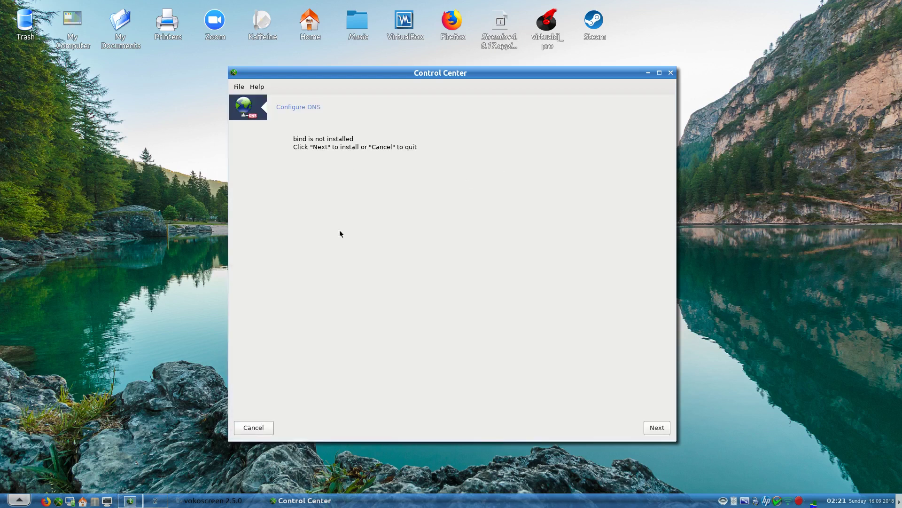
- Cancel the DNS setup without installing bind
click(252, 428)
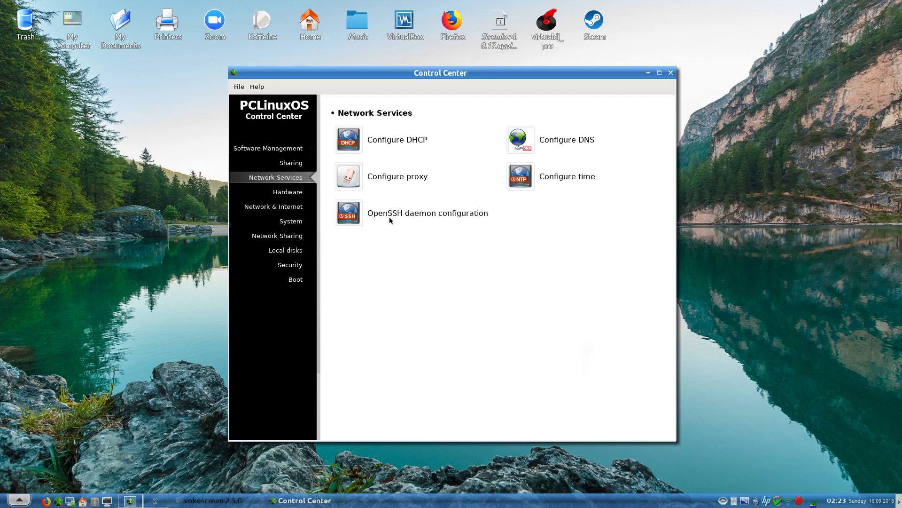
- Browse detected hardware, select Haswell-ULT HD Audio Controller under Soundcard, and highlight snd_hda_intel
click(291, 193)
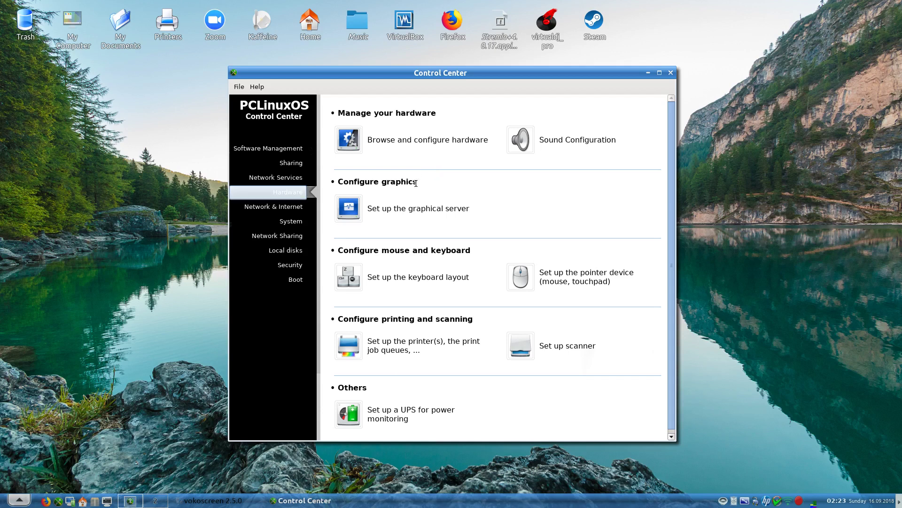
click(397, 141)
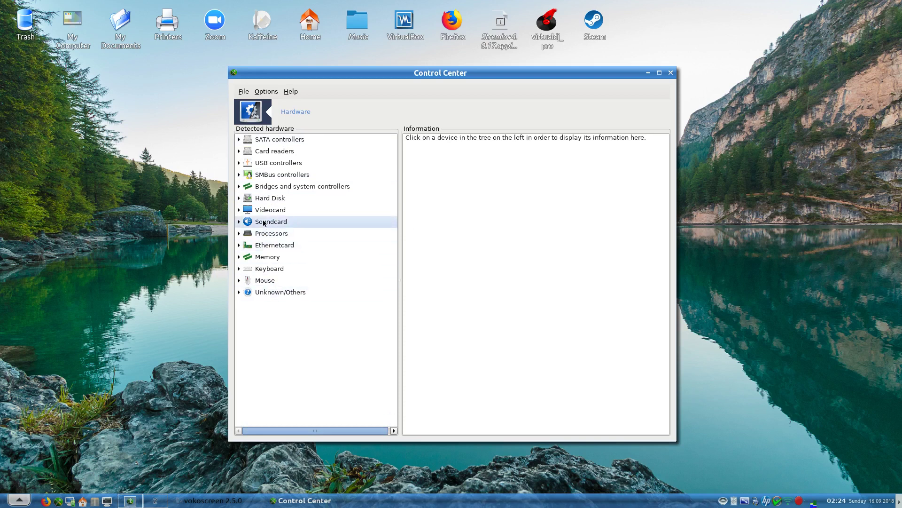
click(266, 179)
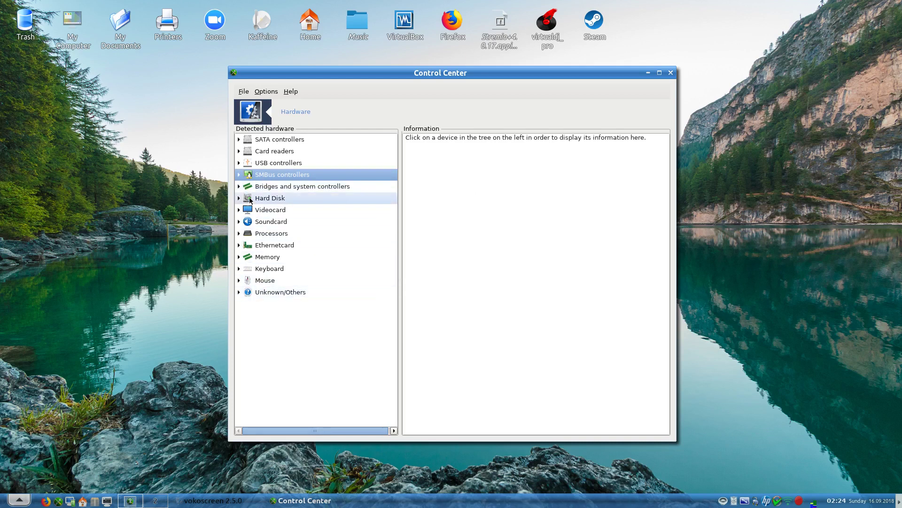
click(240, 222)
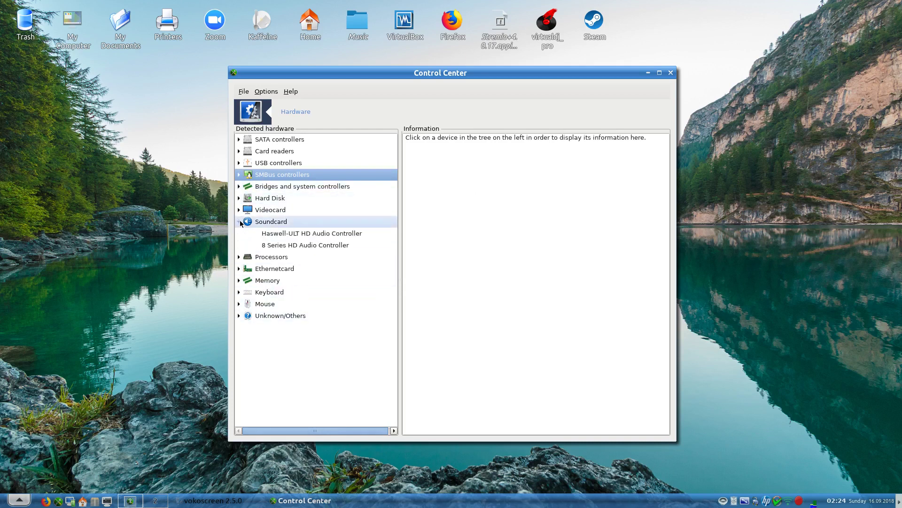
click(294, 235)
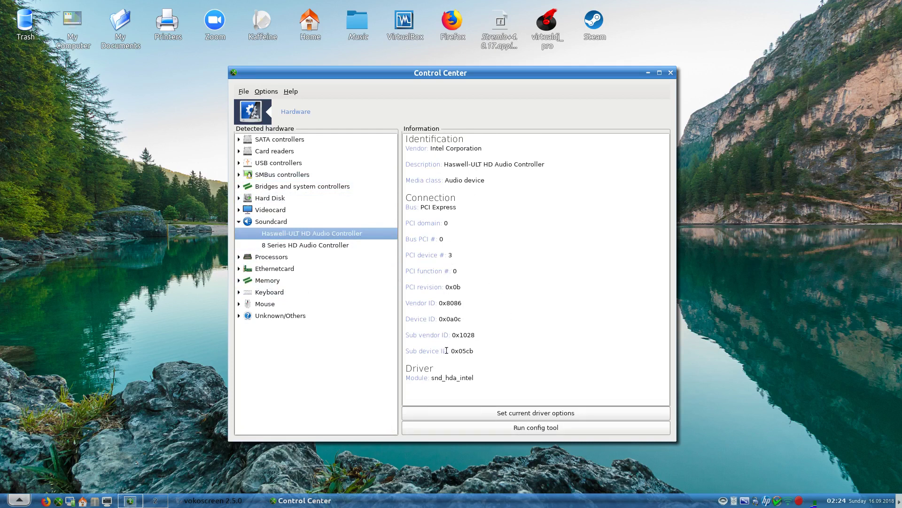
drag(435, 378, 470, 378)
- View the snd_hda_intel options such as snoop and power_save, cancel unchanged, and collapse Soundcard
click(504, 412)
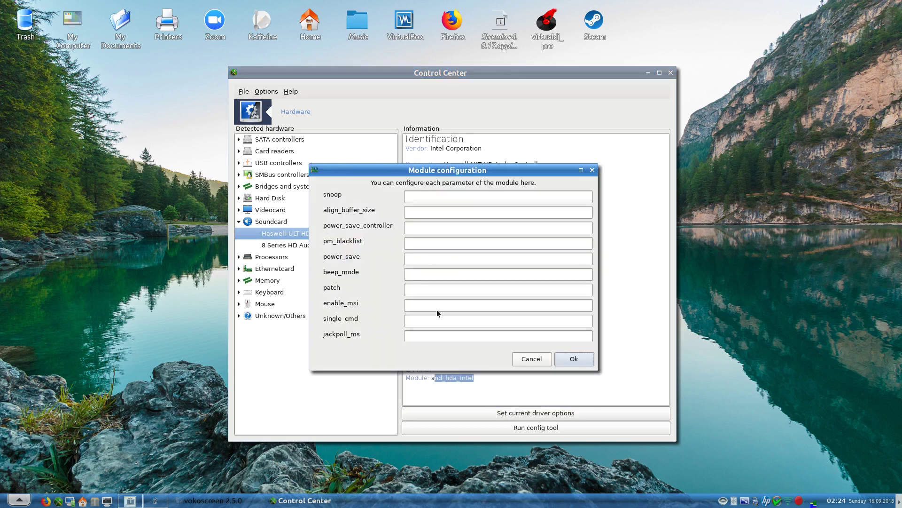
drag(596, 220, 597, 193)
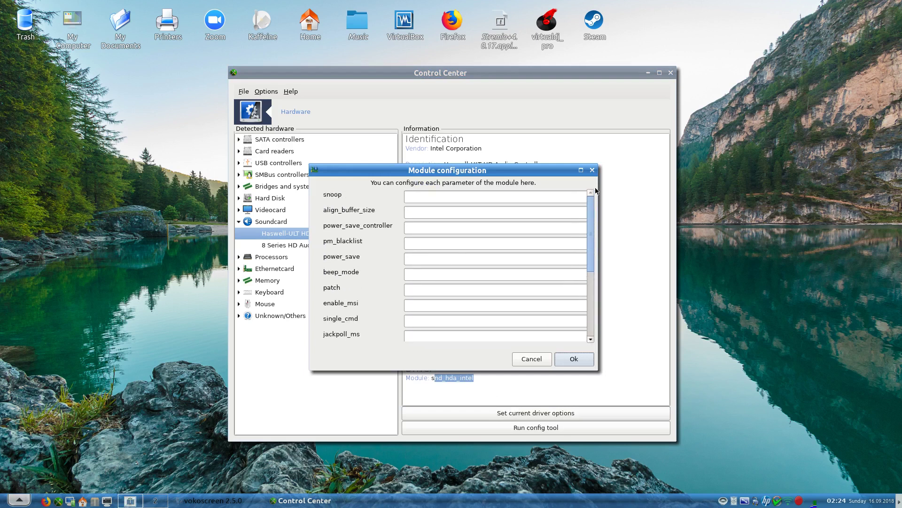
click(535, 358)
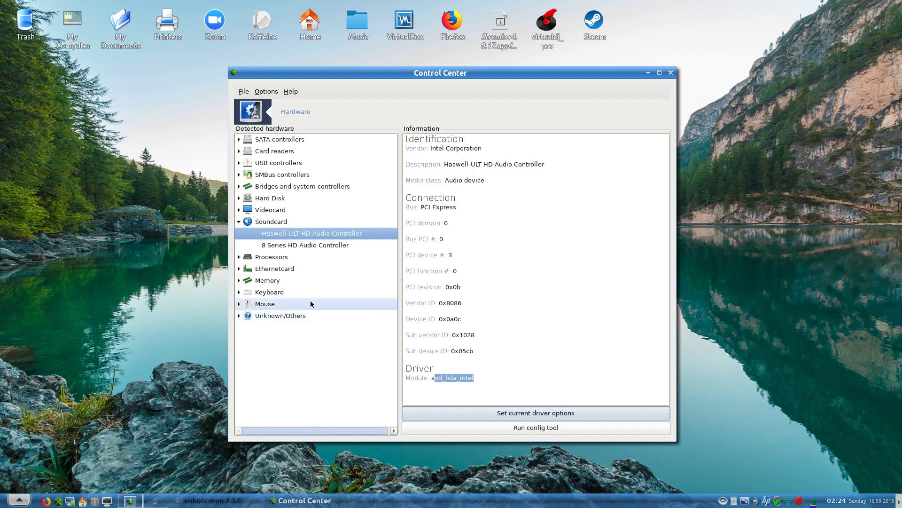
click(239, 222)
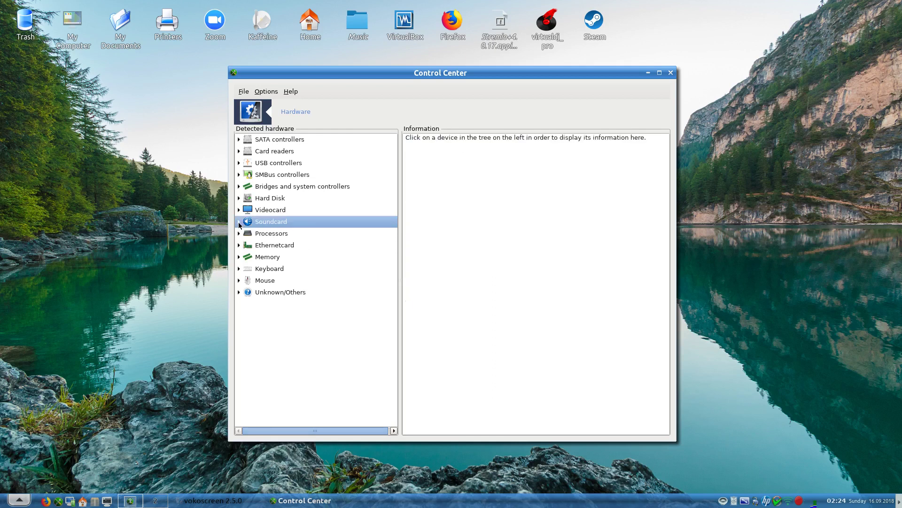
- Expand Keyboard, view the Power Button and Video Bus devices, then collapse it
click(268, 270)
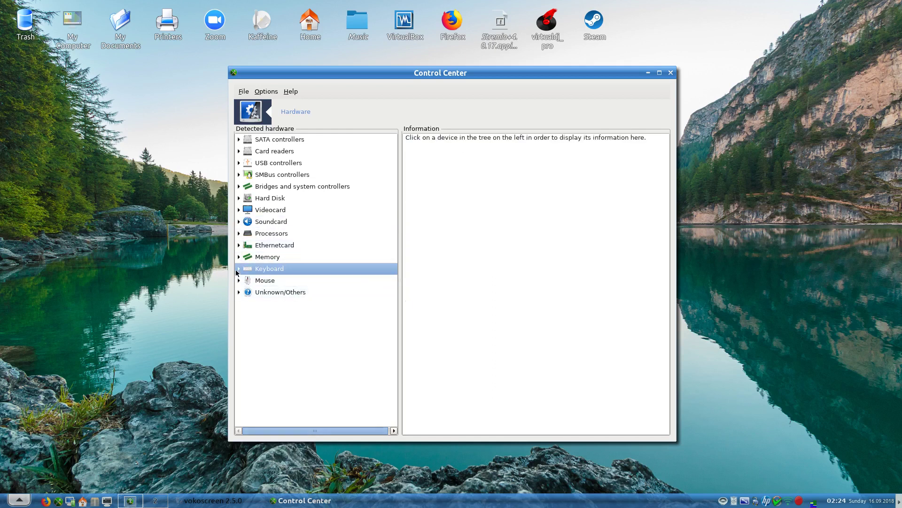
click(238, 269)
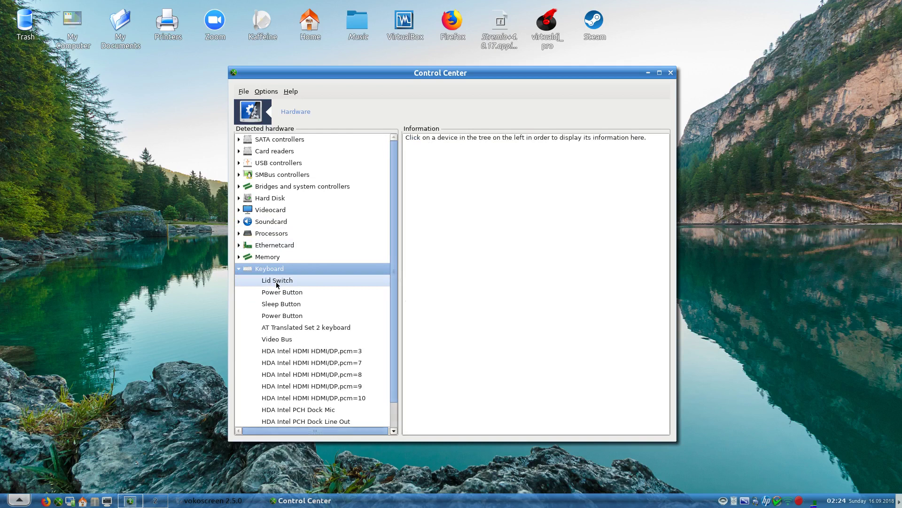
scroll(284, 329, down, 1)
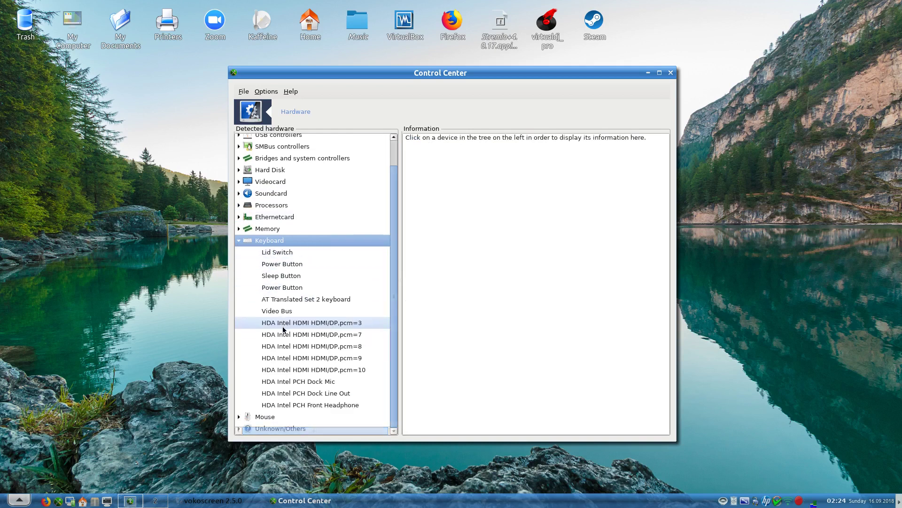
click(273, 287)
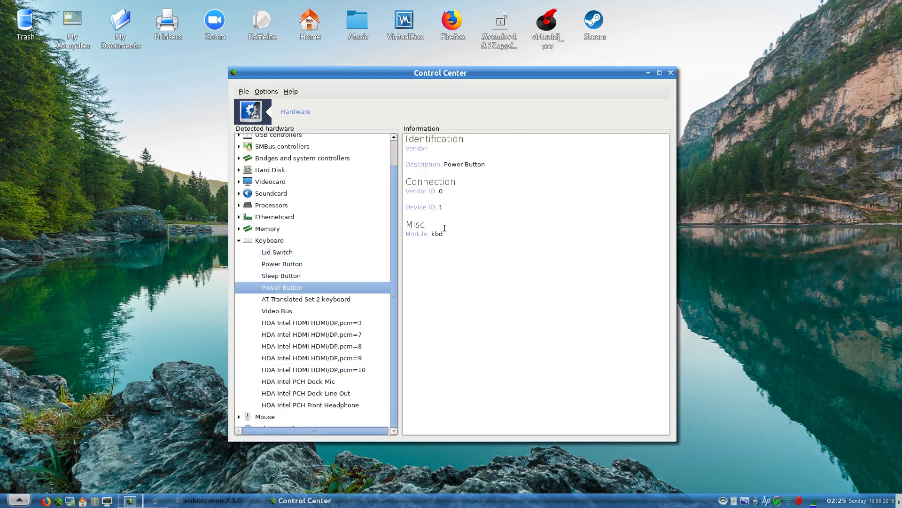
click(276, 312)
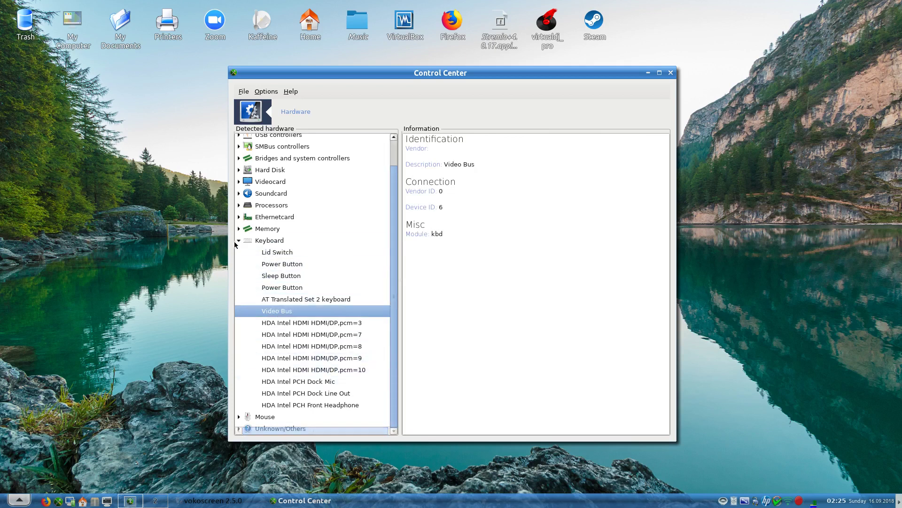
click(236, 241)
- View both 4096 MB memory modules under Memory, then quit the hardware browser via File
click(239, 258)
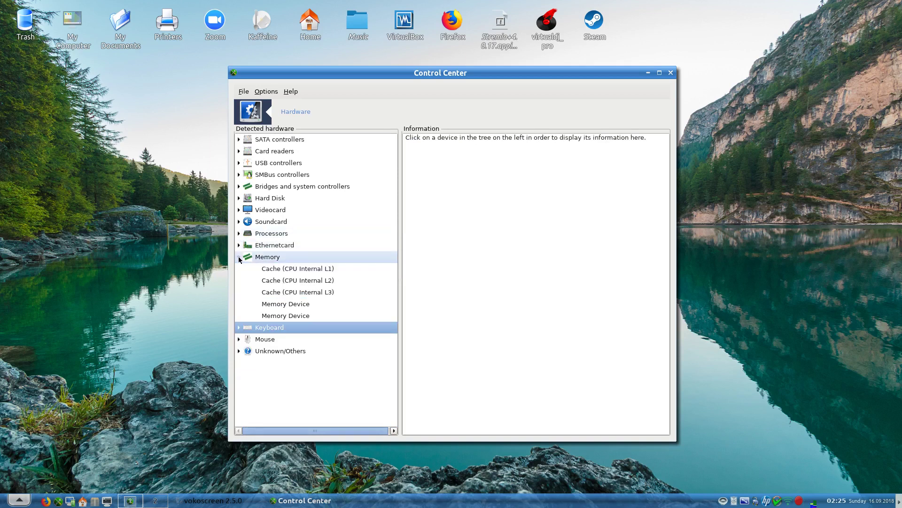
click(296, 306)
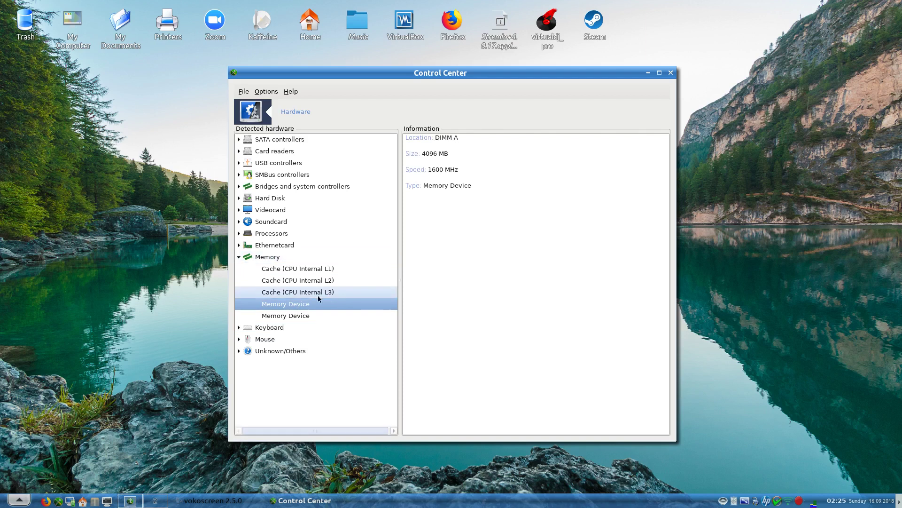
click(288, 315)
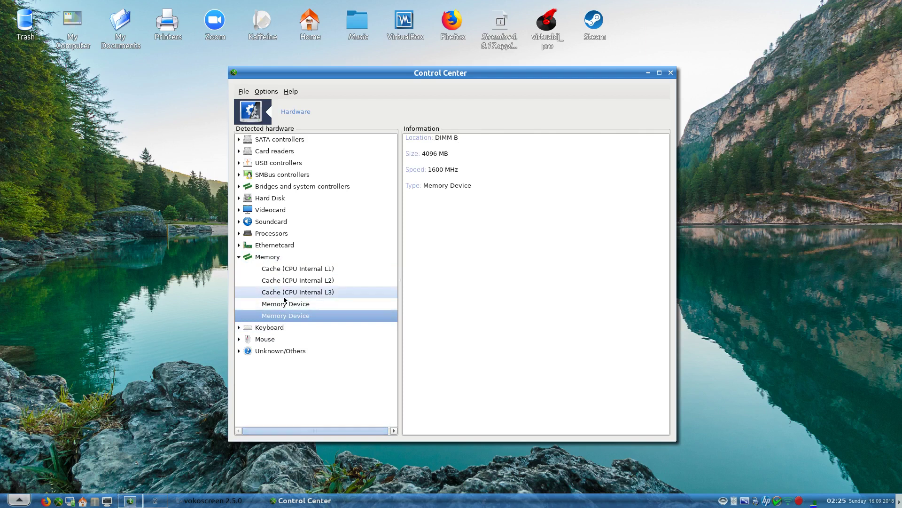
click(238, 258)
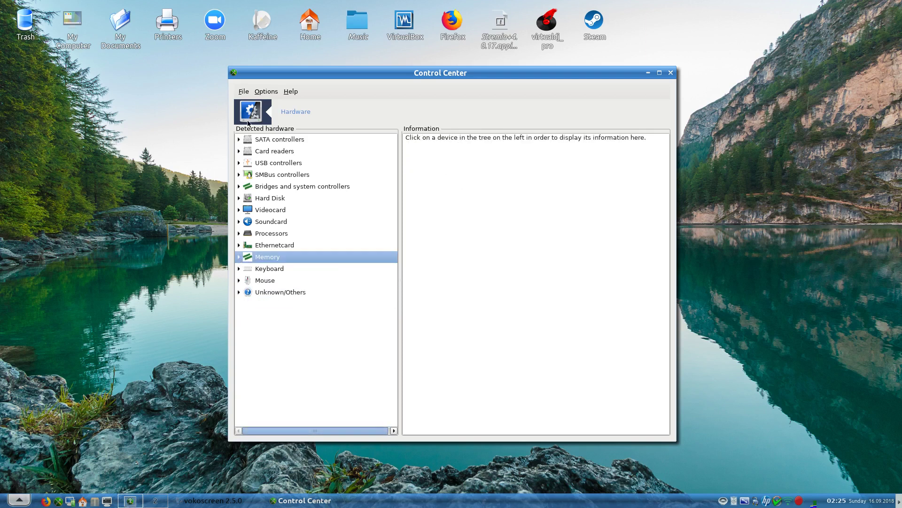
click(243, 93)
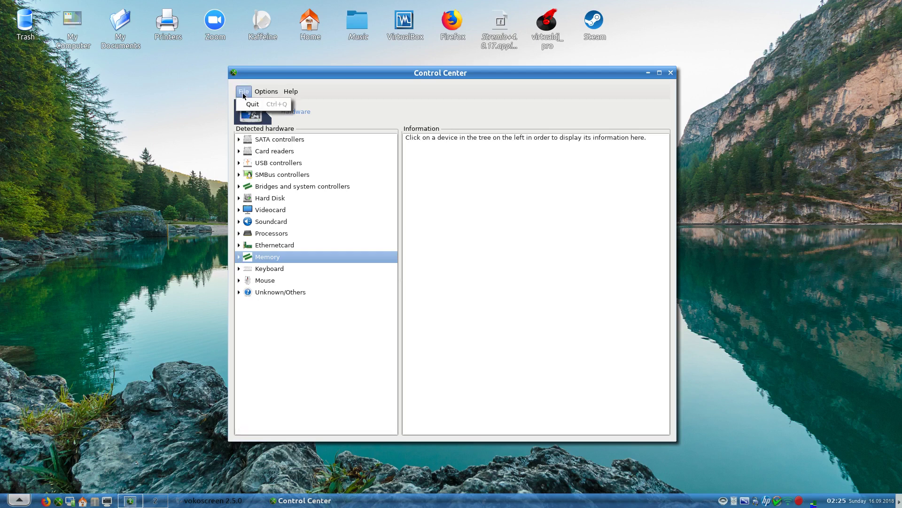
click(249, 104)
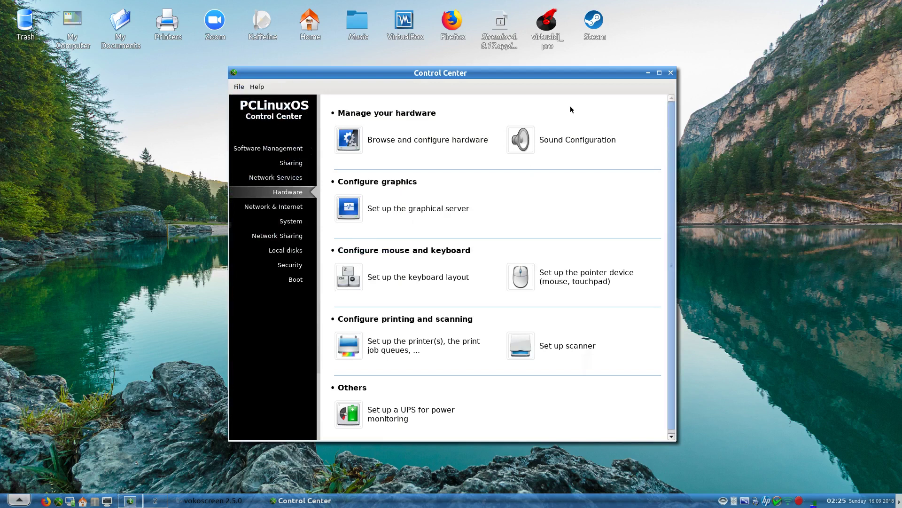
click(554, 141)
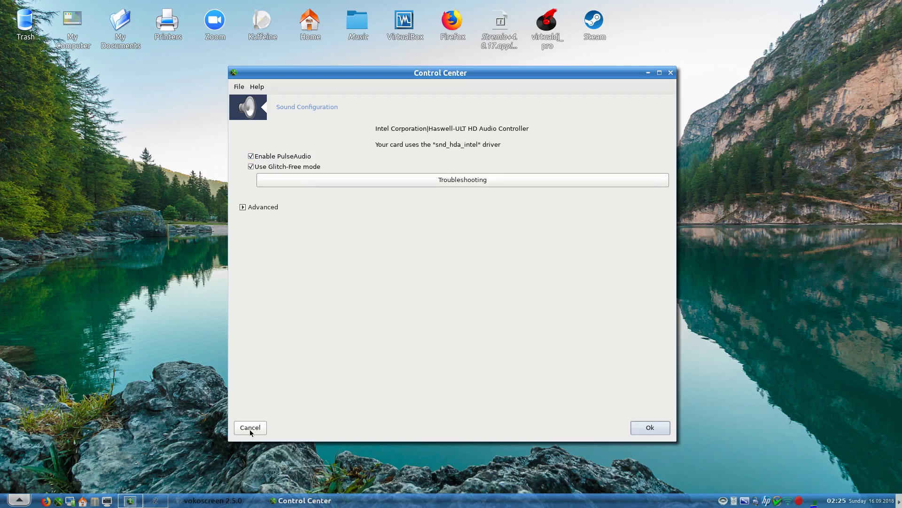
click(244, 207)
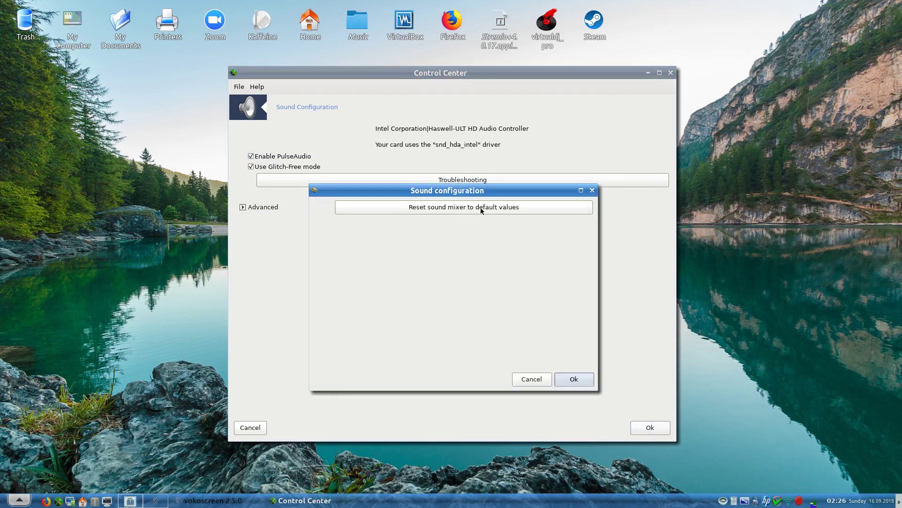
click(524, 383)
click(450, 181)
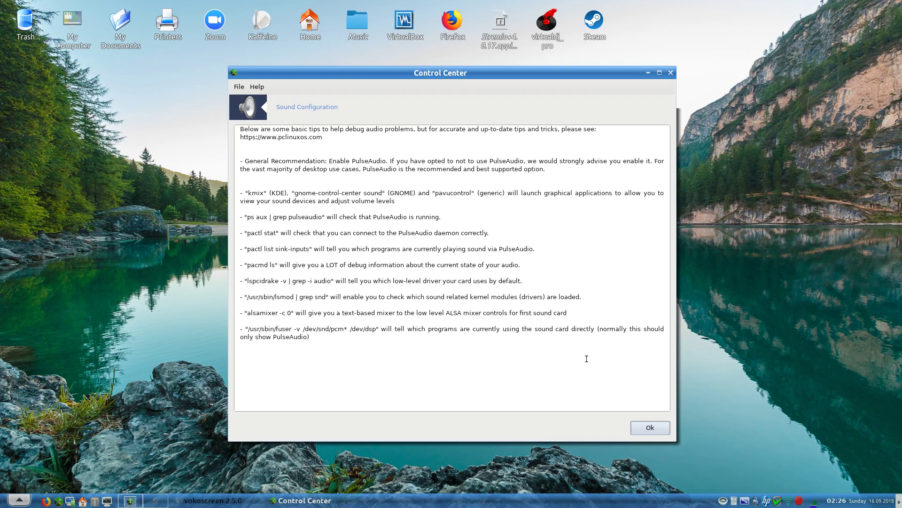
click(646, 431)
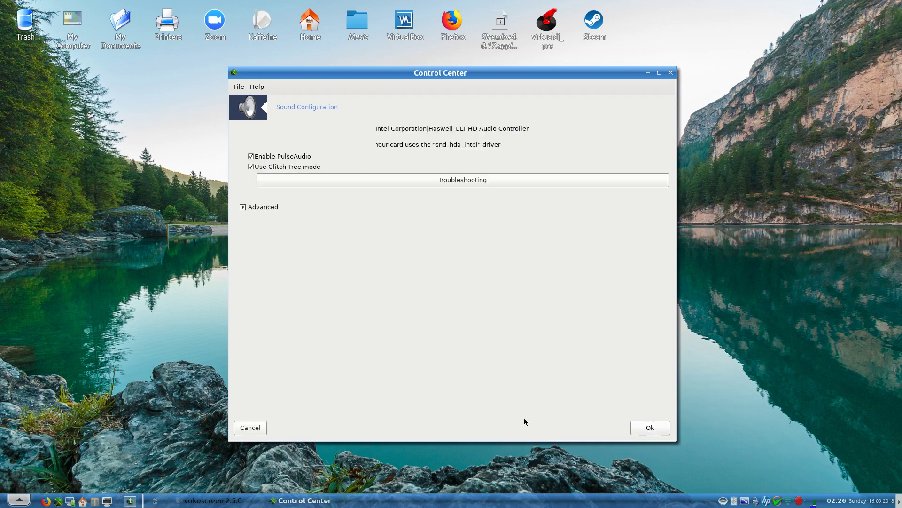
click(254, 428)
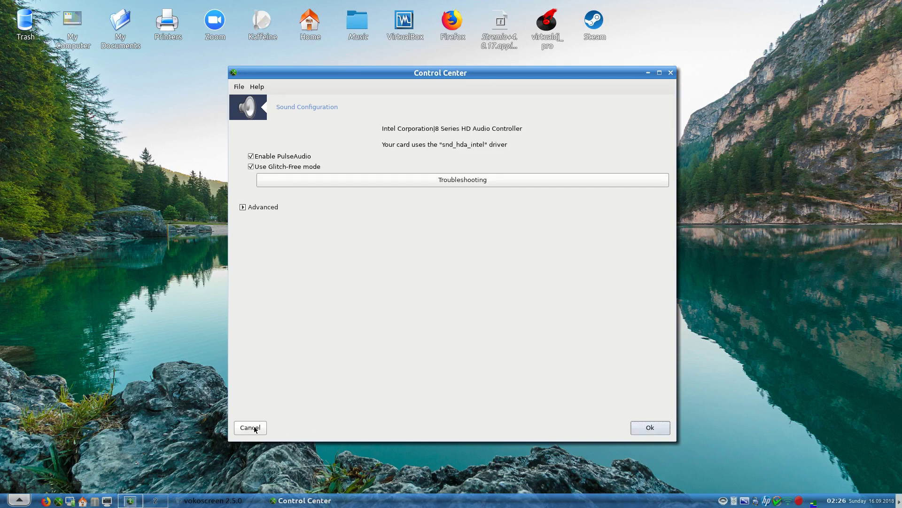
click(253, 428)
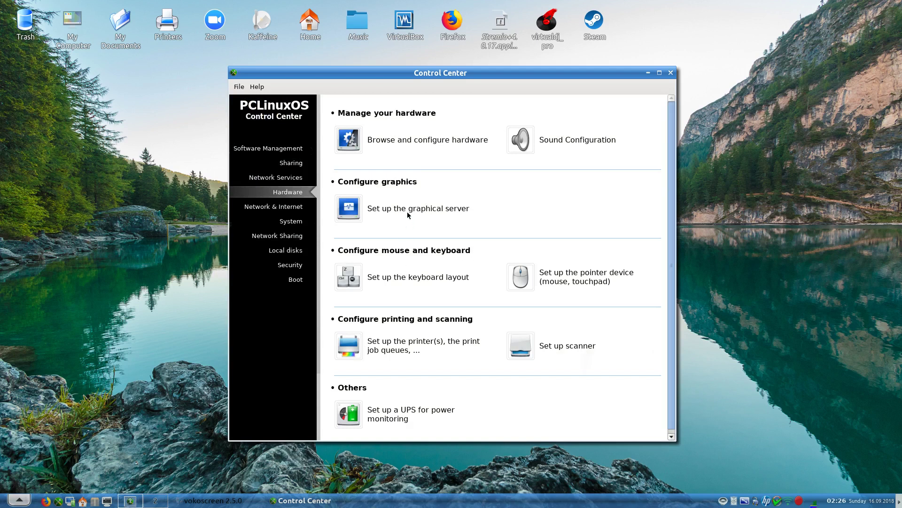
click(408, 215)
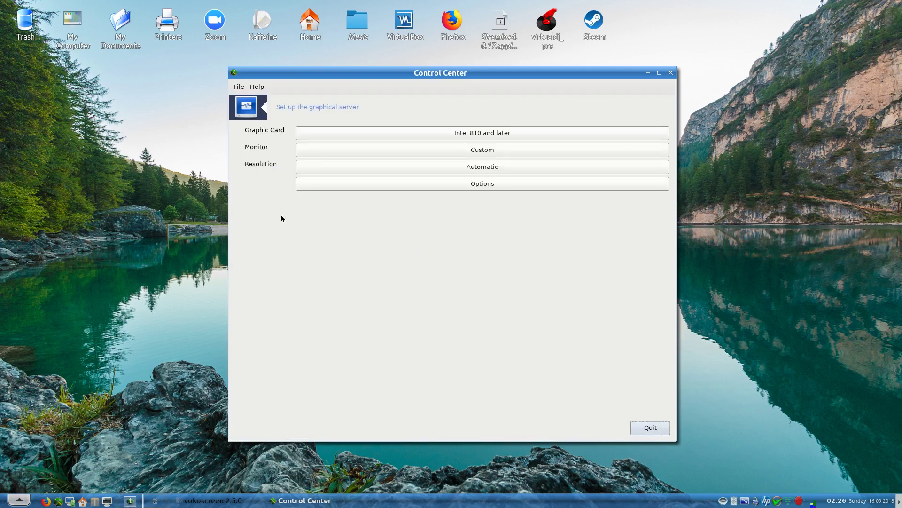
click(401, 132)
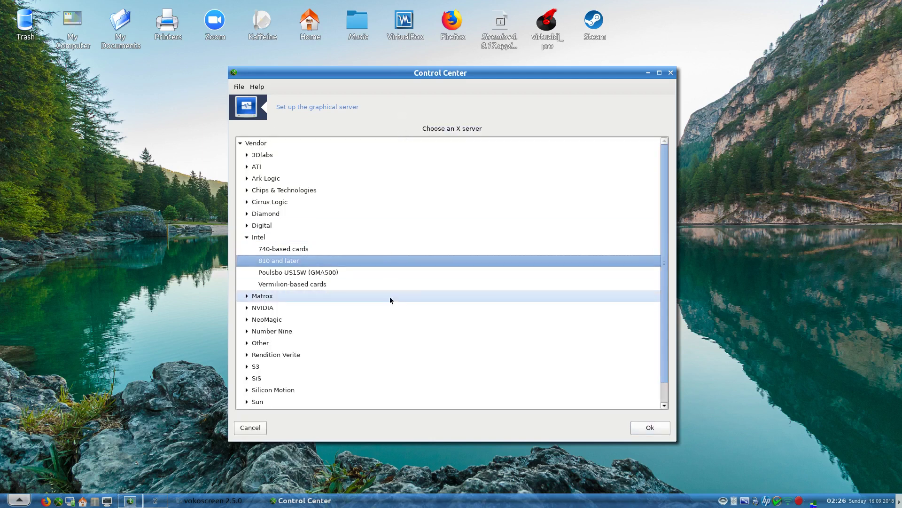
scroll(390, 300, down, 1)
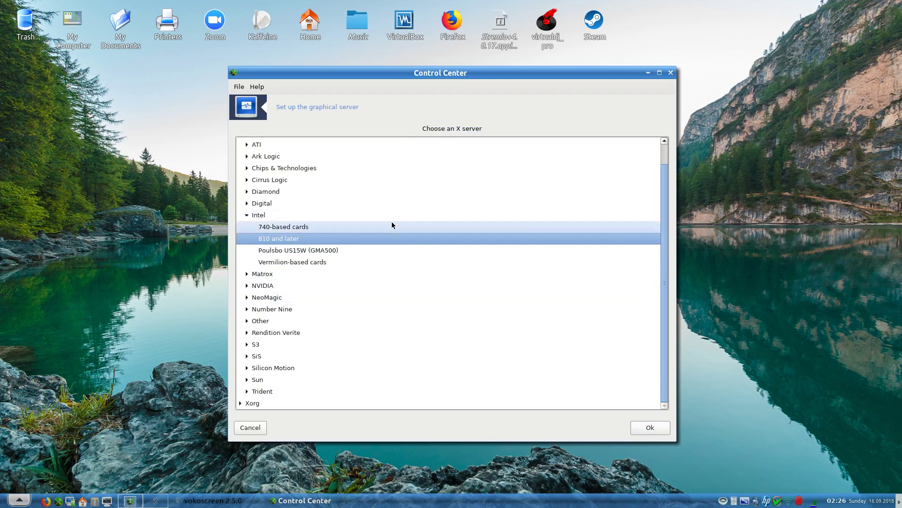
click(247, 287)
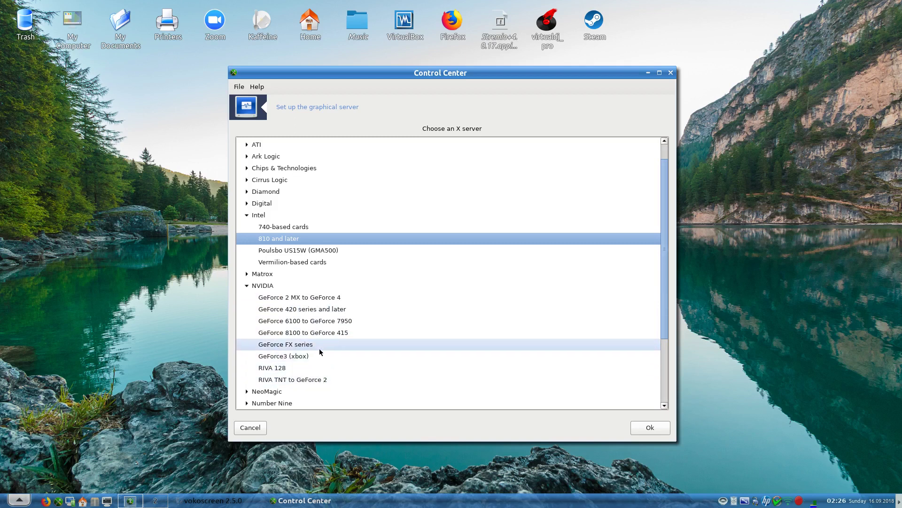
click(252, 428)
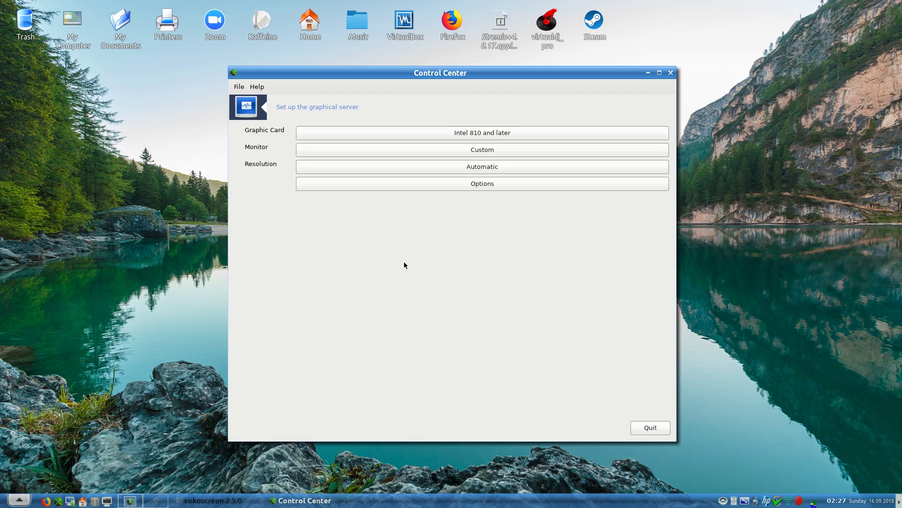
click(651, 429)
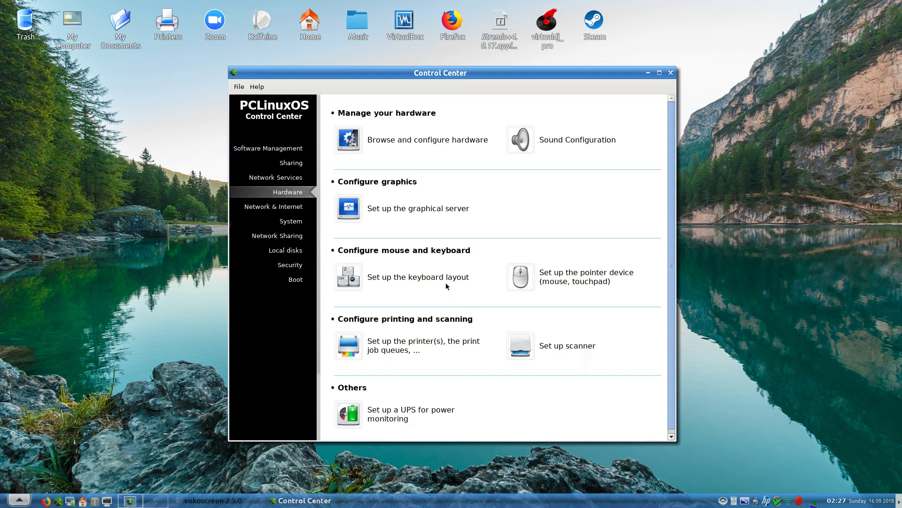
- Browse keyboard types and expand and collapse MacBook/MacBook, then cancel, leaving the UK keyboard
click(399, 278)
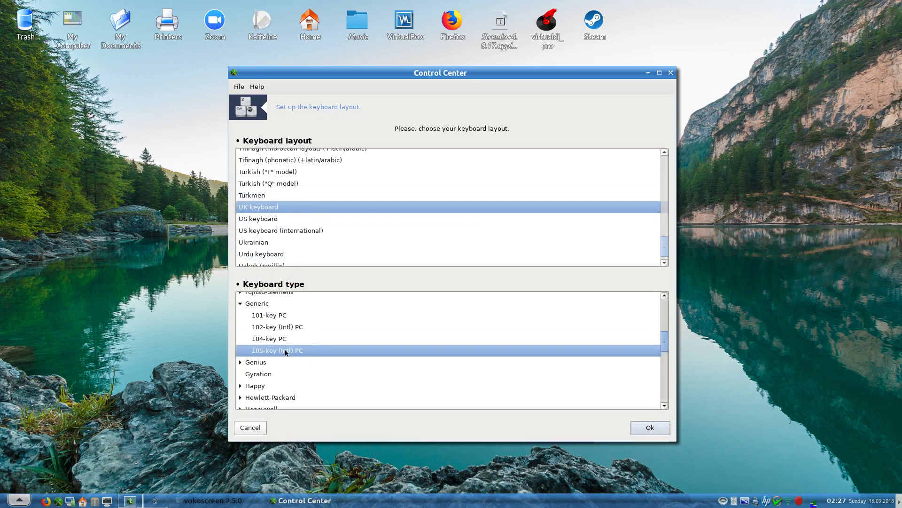
scroll(374, 353, down, 3)
scroll(375, 353, down, 8)
scroll(374, 354, up, 4)
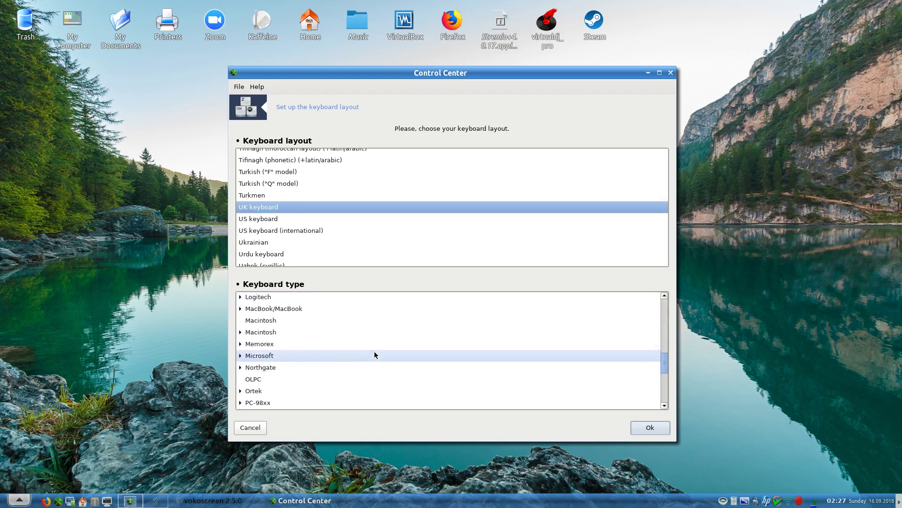
scroll(374, 354, up, 1)
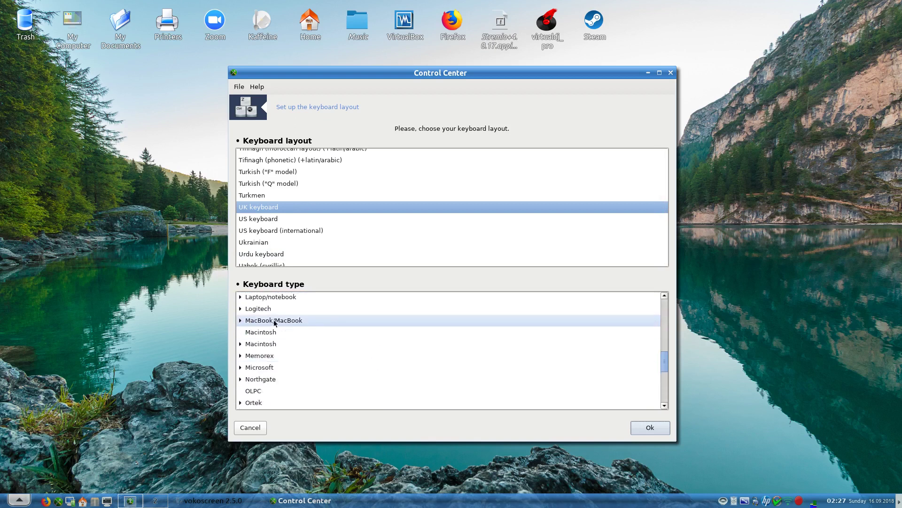
double_click(258, 320)
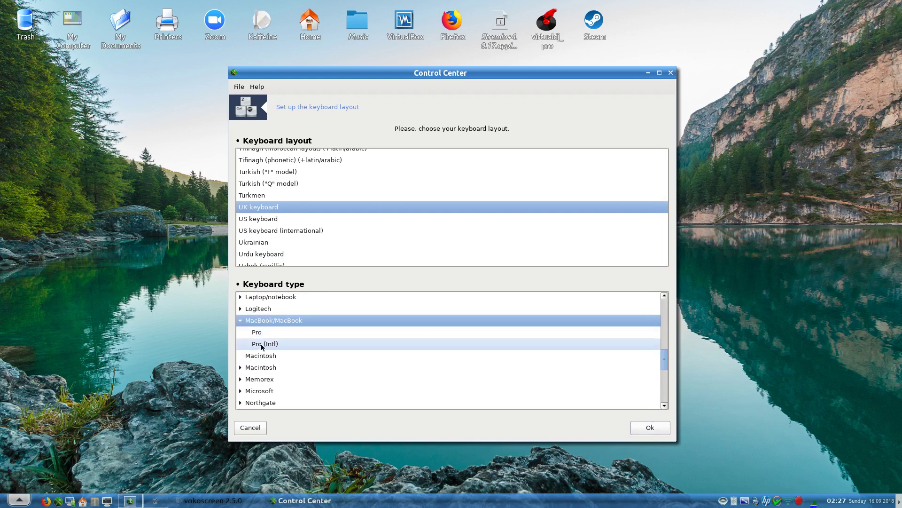
click(240, 320)
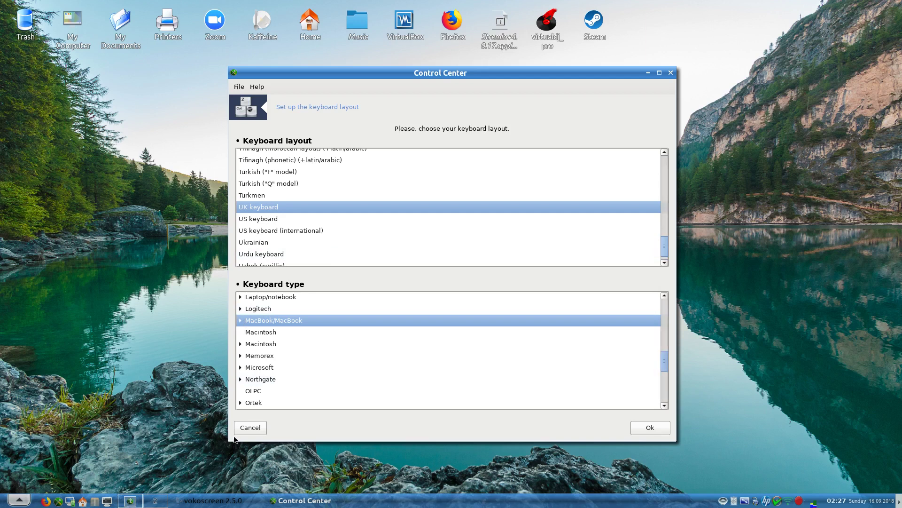
click(247, 429)
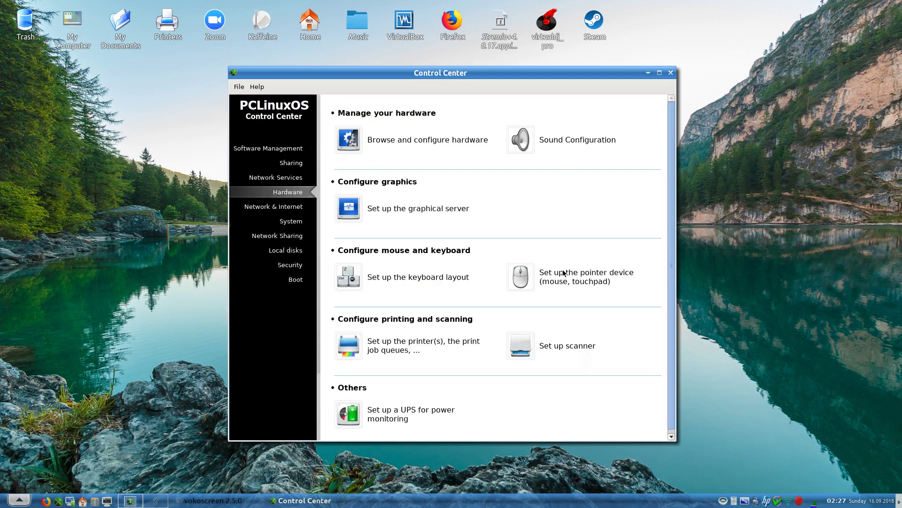
click(529, 285)
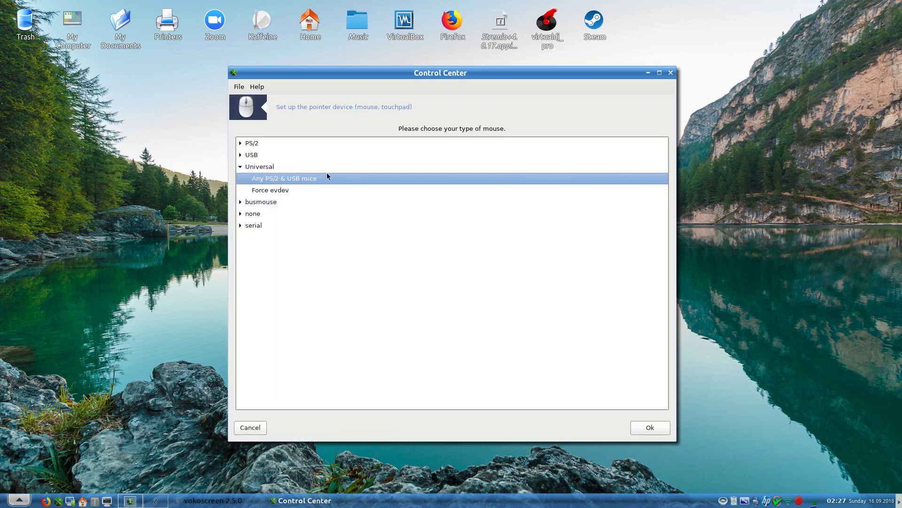
click(243, 429)
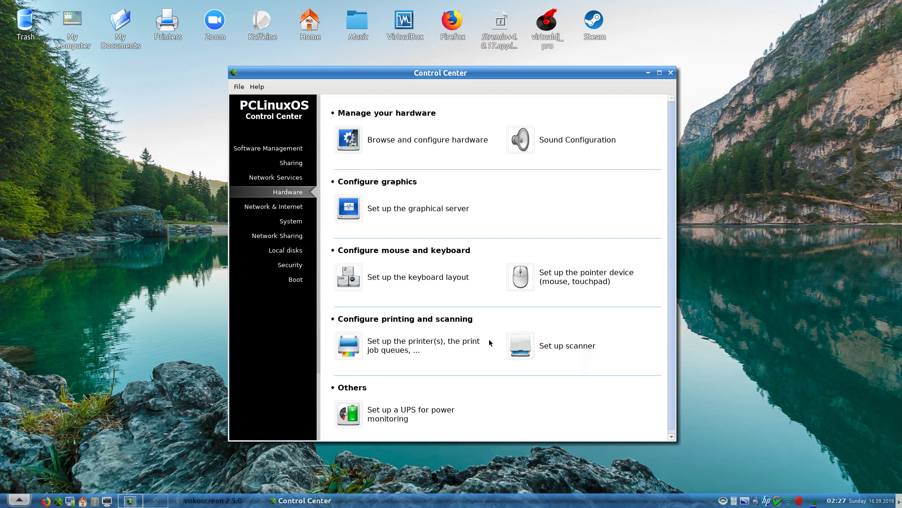
click(527, 349)
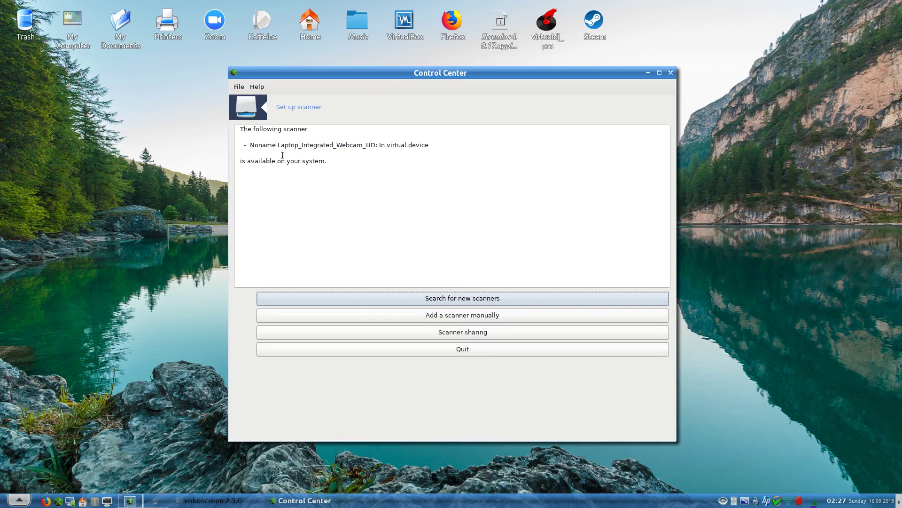
click(408, 353)
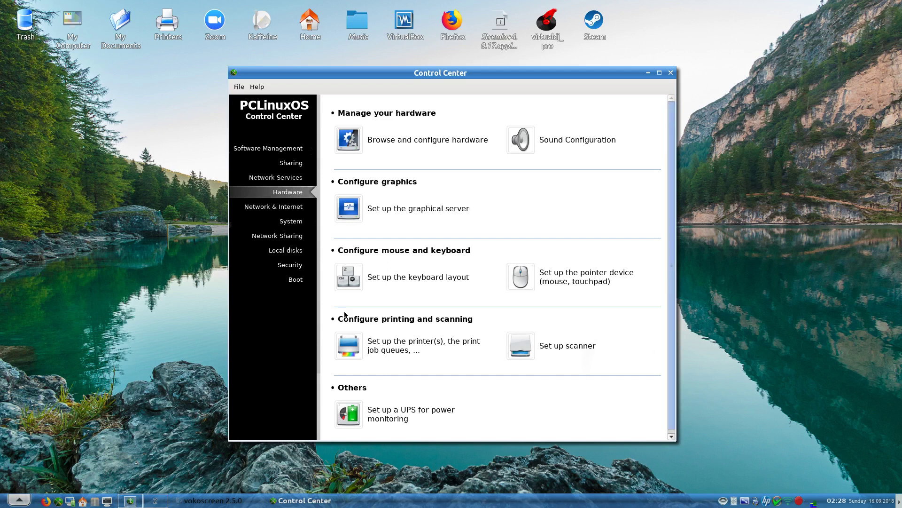
click(390, 418)
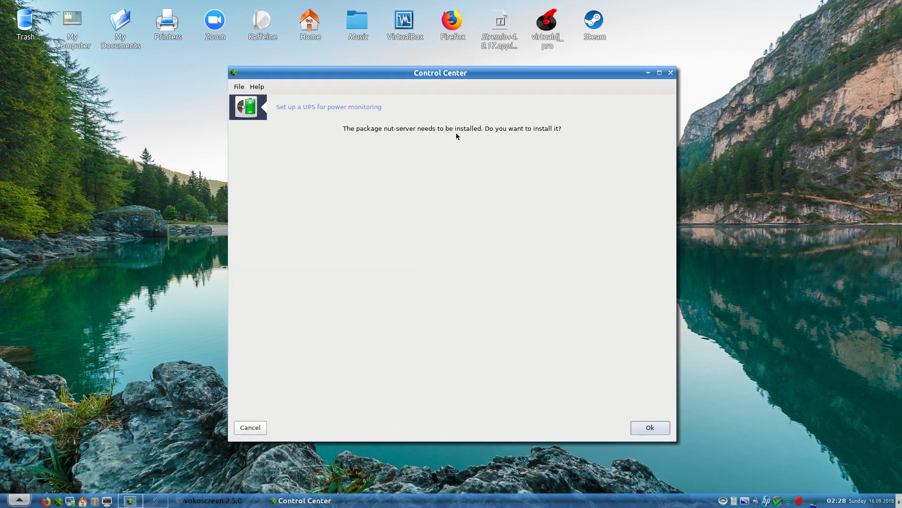
click(250, 428)
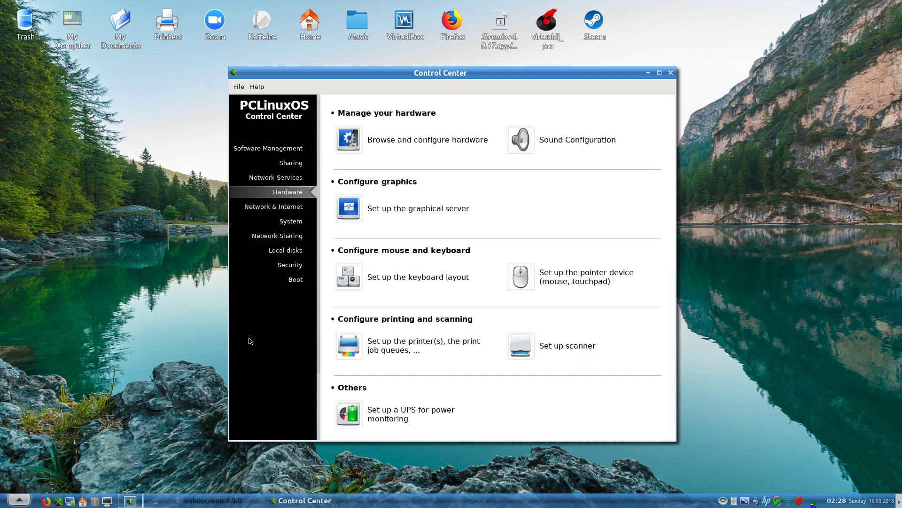
- Open Network Center and bring up the wired Ethernet connection's settings
click(288, 211)
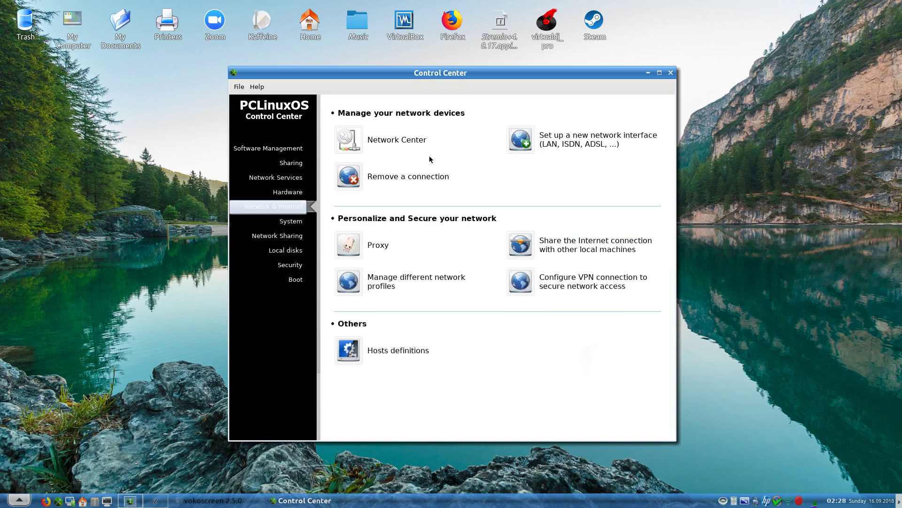
click(403, 139)
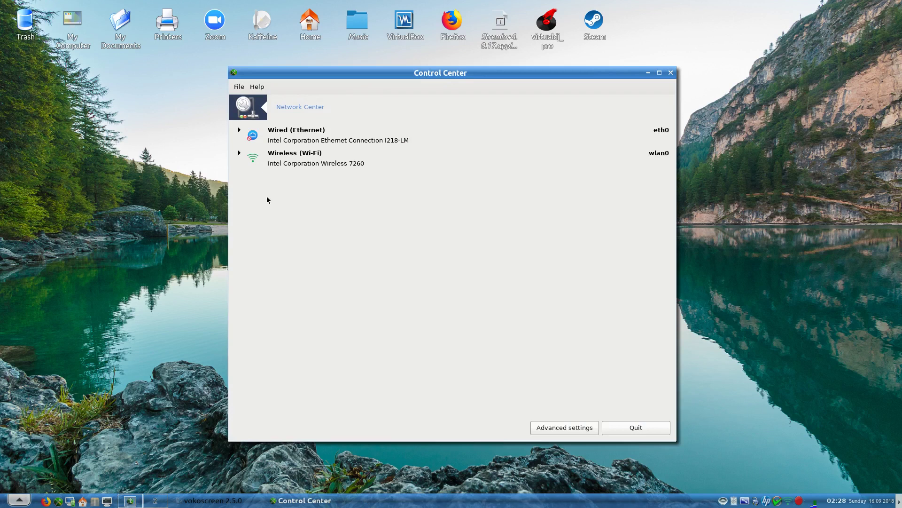
click(240, 129)
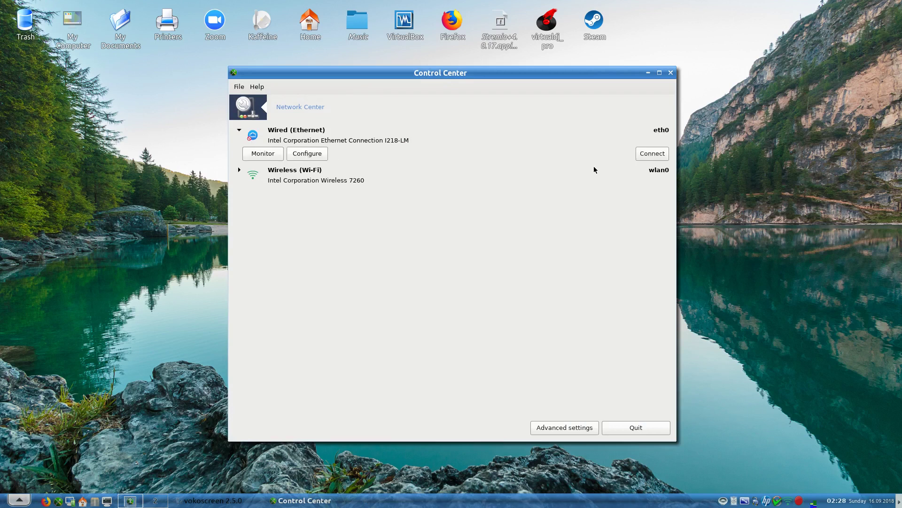
click(308, 154)
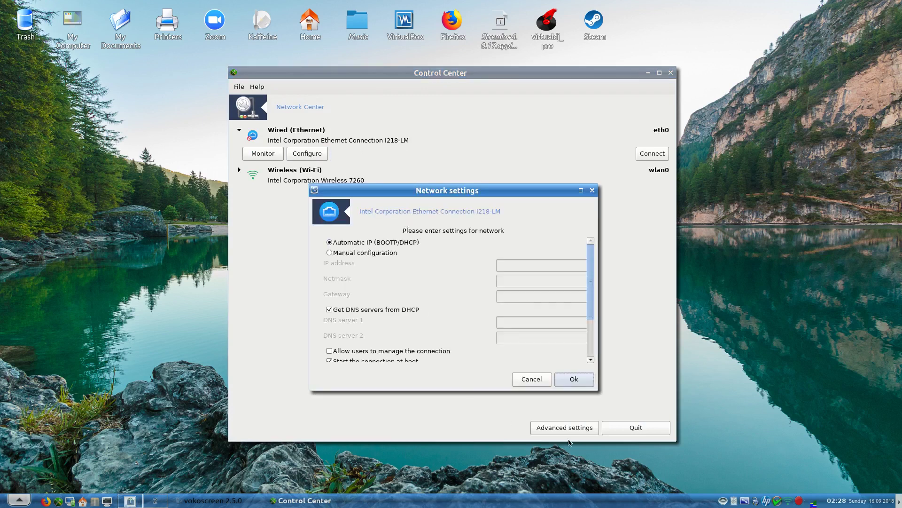
- Try manual IP configuration, view the advanced IP settings, then cancel both dialogs without saving
mouse_move(790, 504)
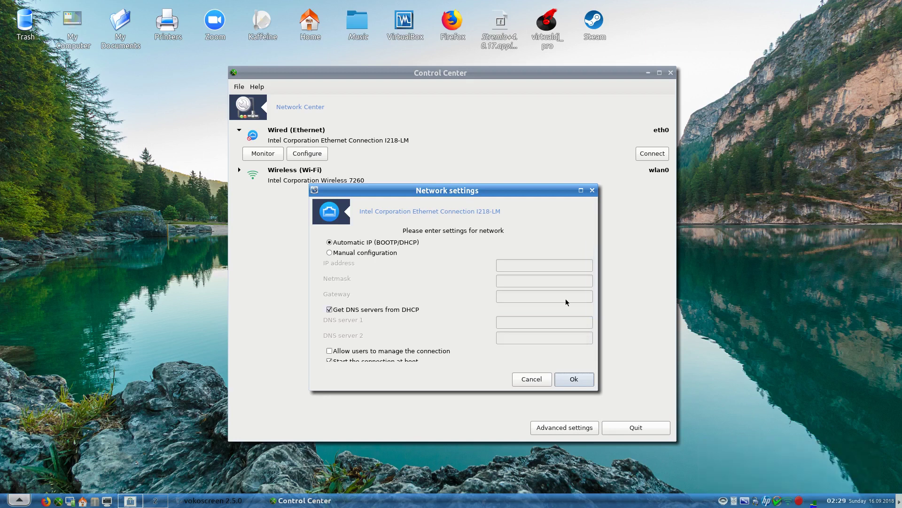
click(353, 253)
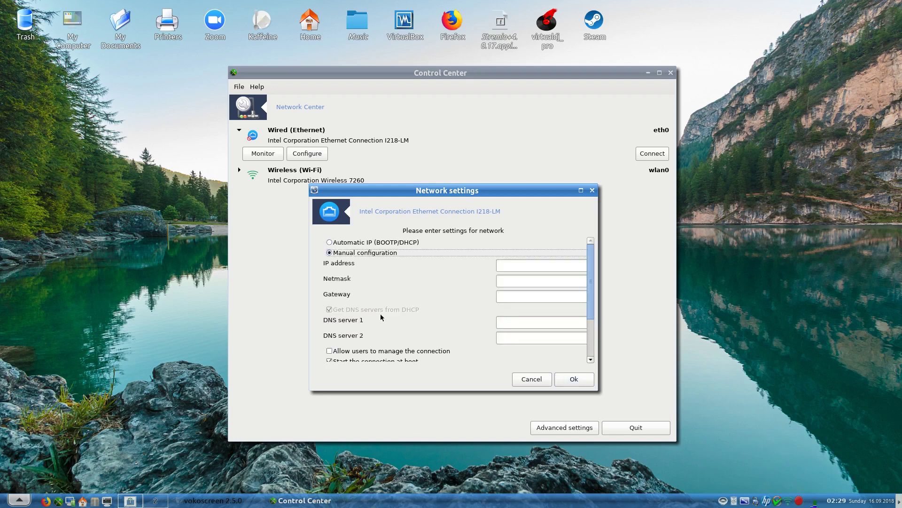
scroll(388, 297, down, 3)
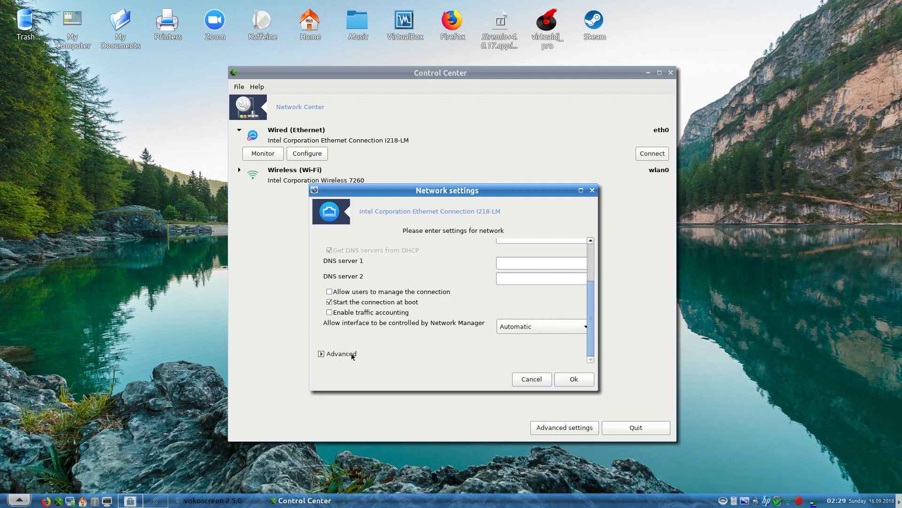
click(320, 356)
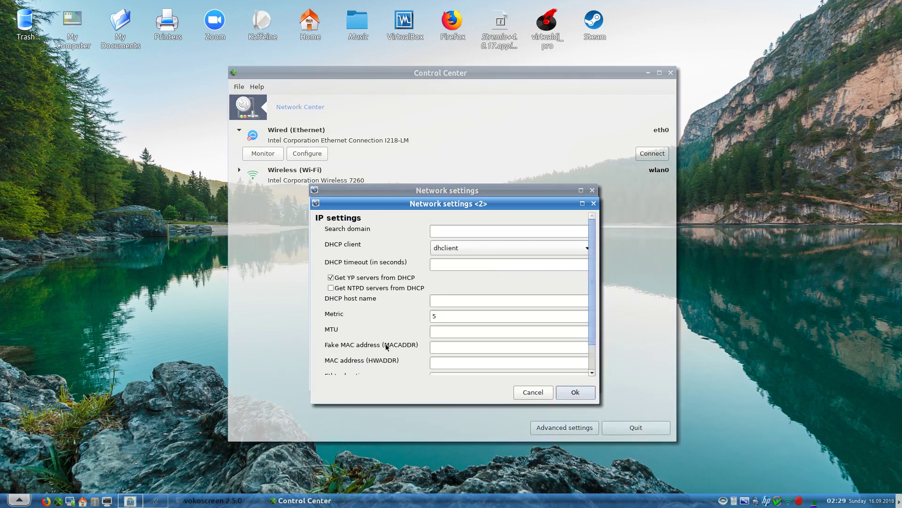
scroll(404, 236, down, 2)
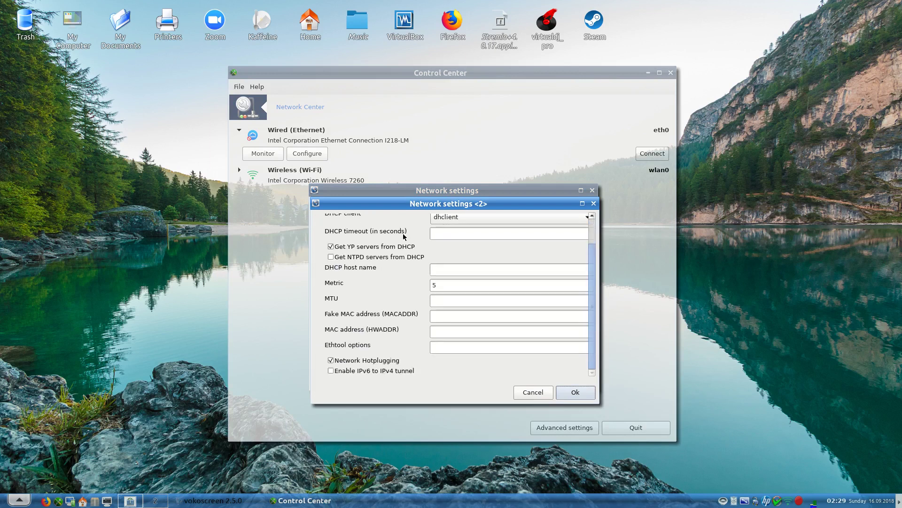
click(533, 393)
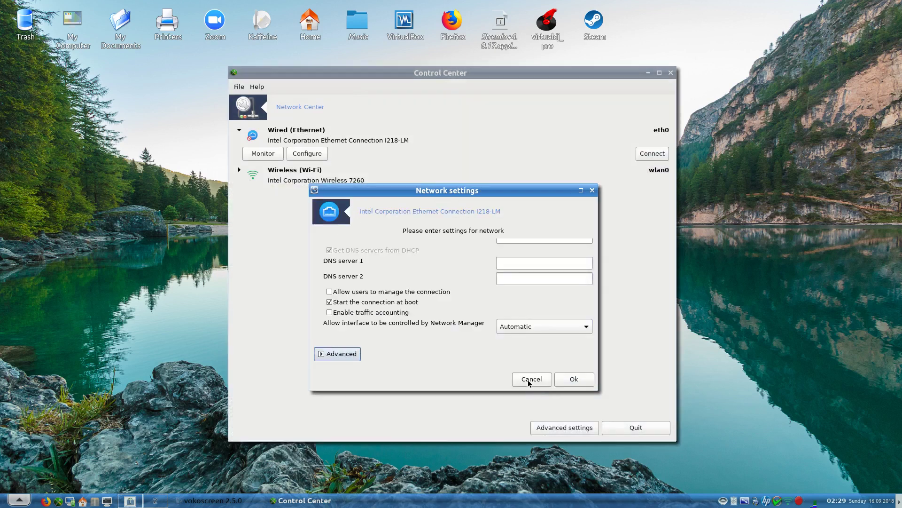
click(529, 383)
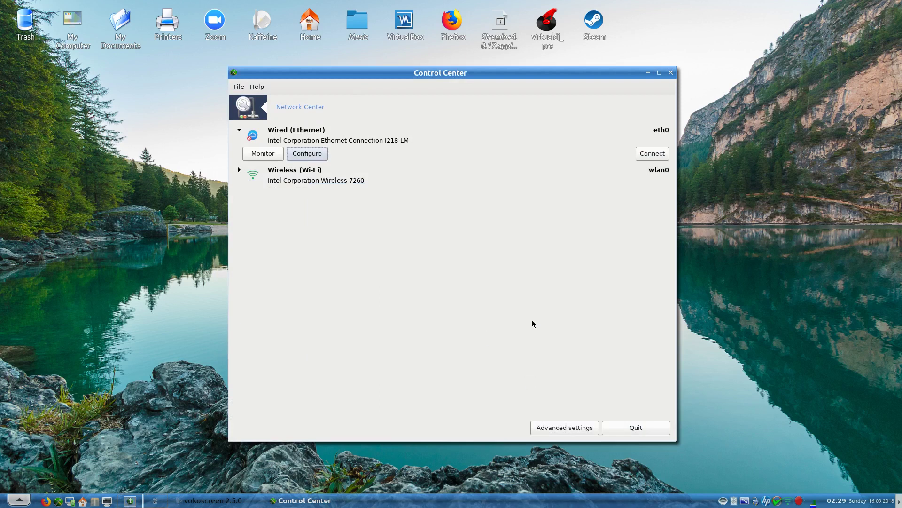
click(611, 425)
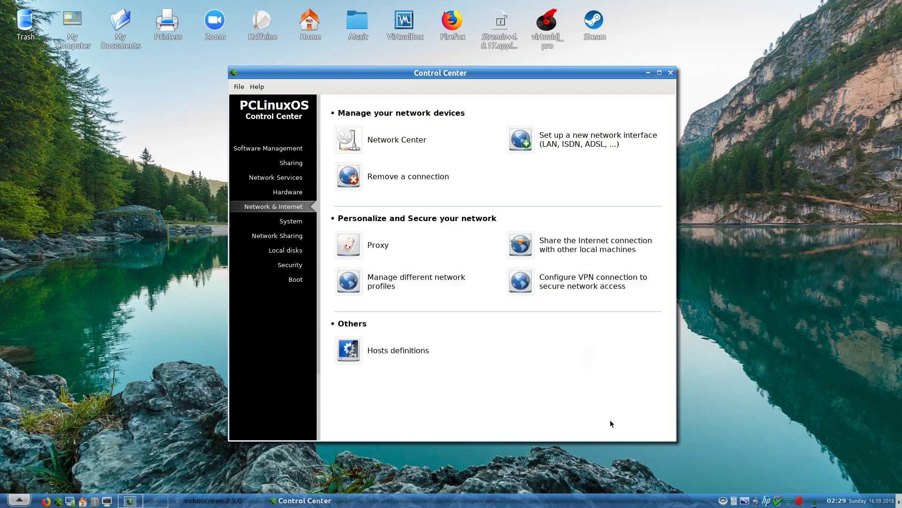
click(549, 139)
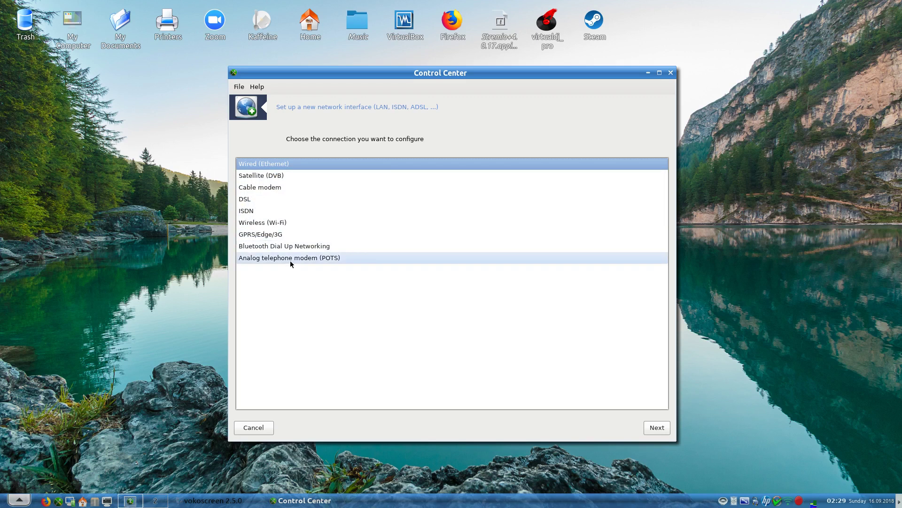
click(254, 430)
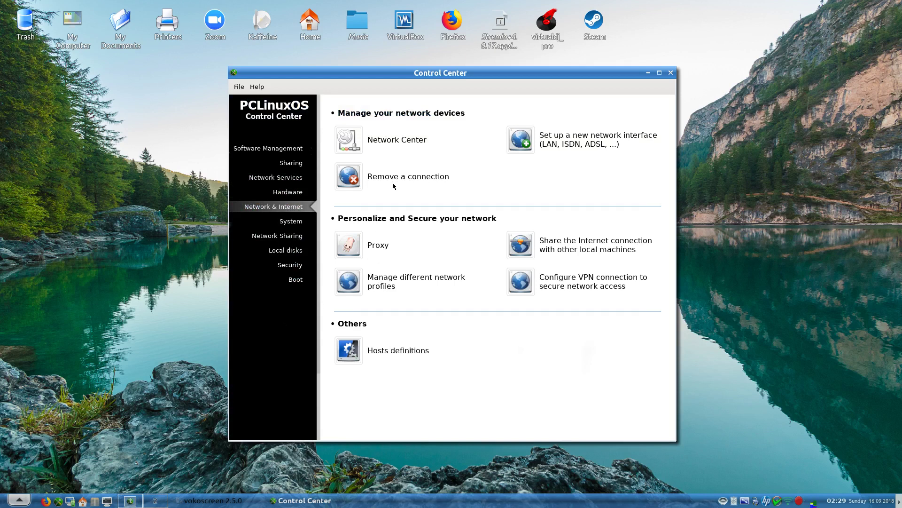
click(356, 174)
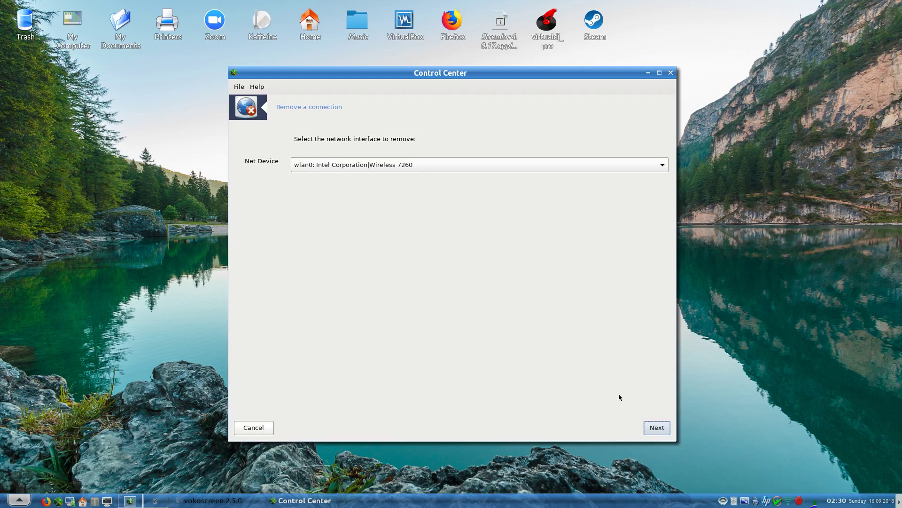
click(260, 428)
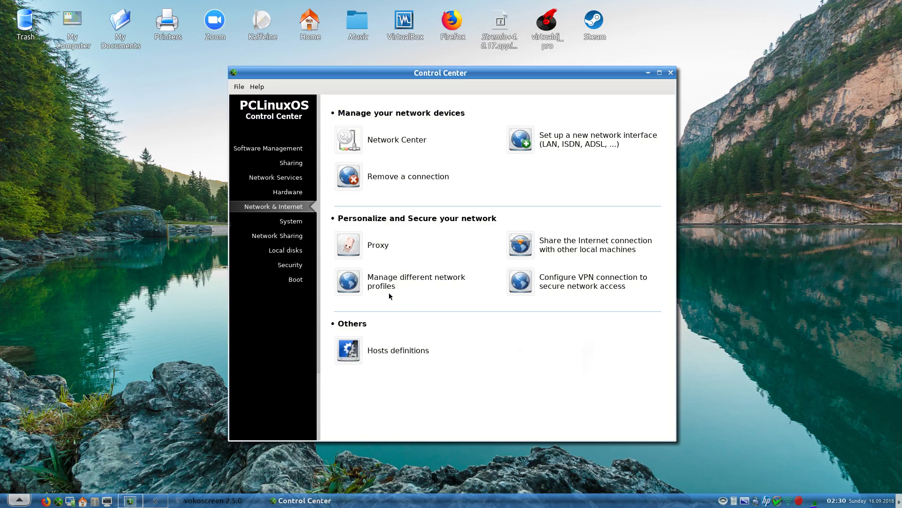
- View the proxy settings and the Internet-sharing wizard twice, cancelling each without changes
click(371, 246)
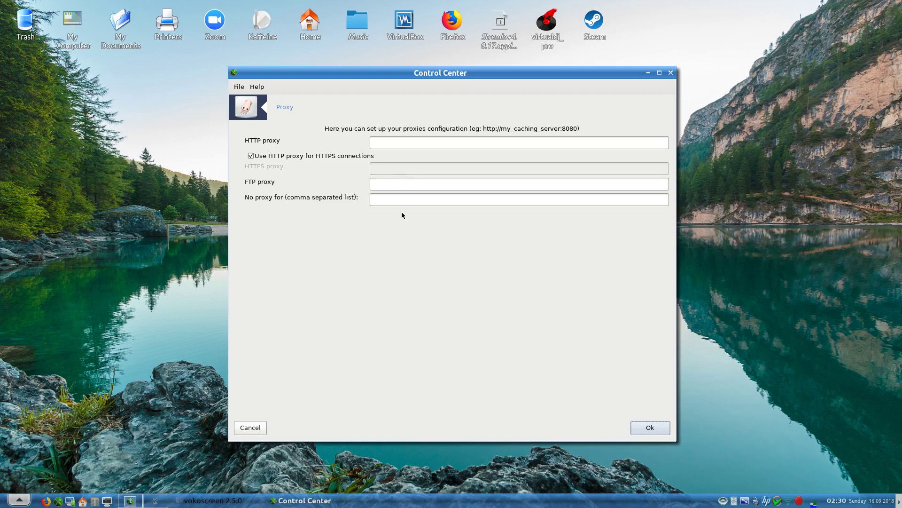
click(249, 431)
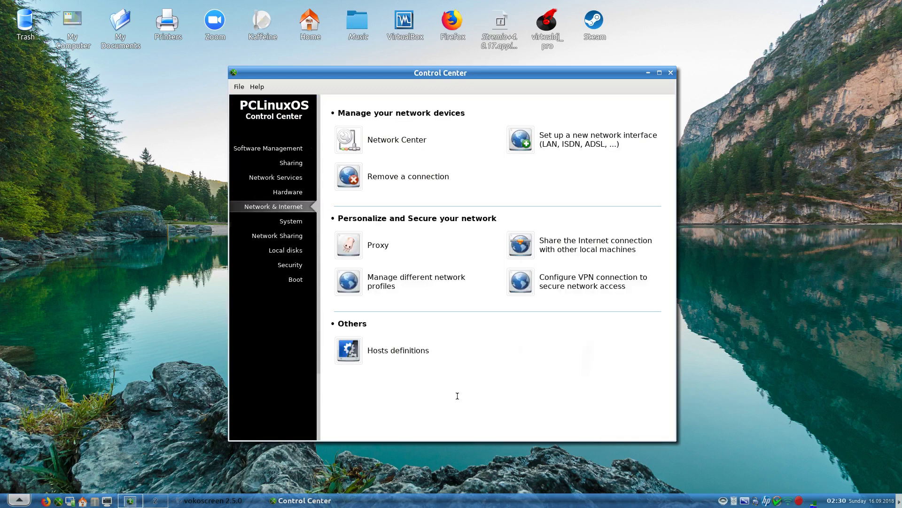
click(563, 247)
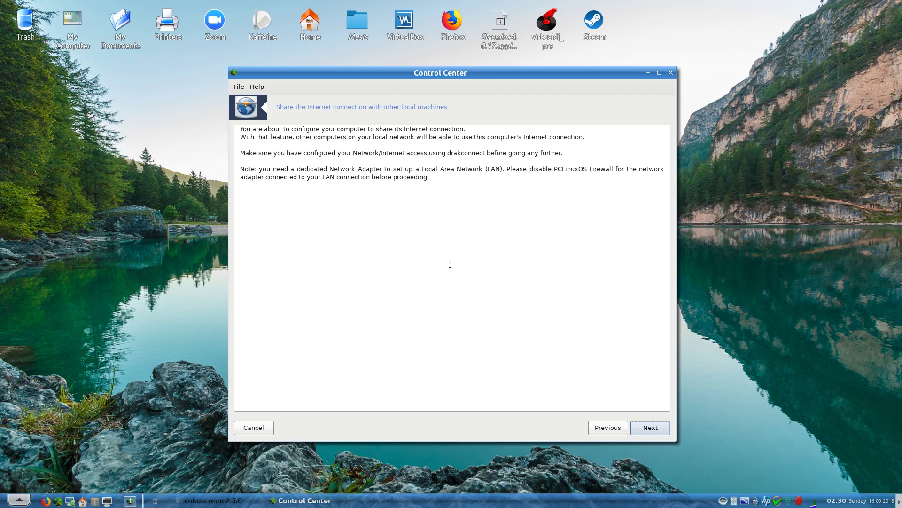
click(262, 425)
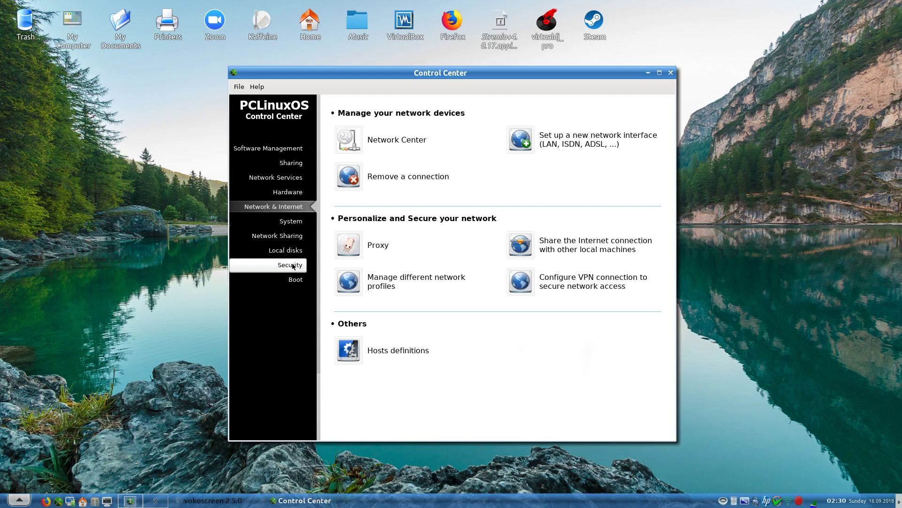
click(558, 246)
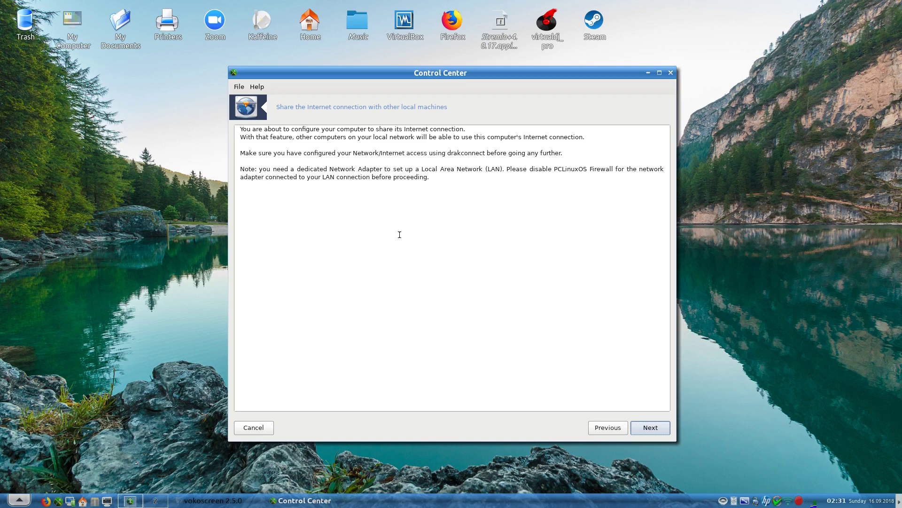
click(254, 427)
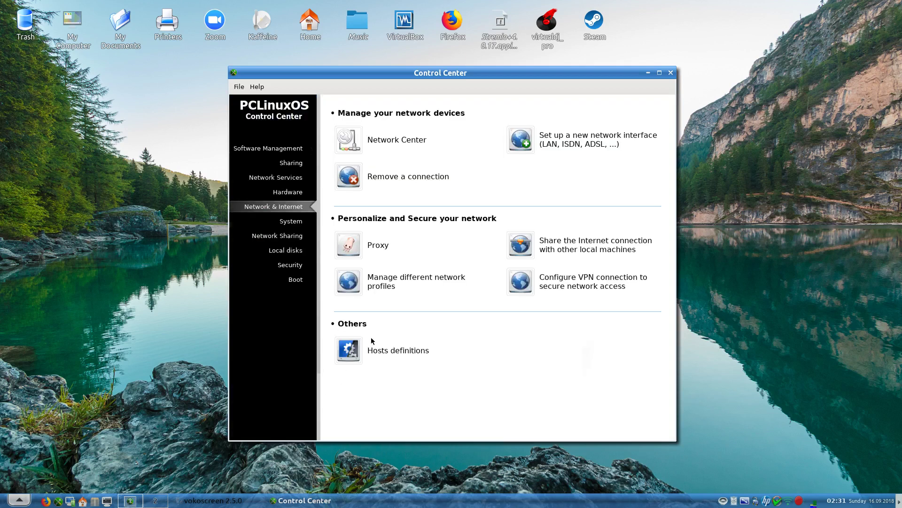
click(387, 287)
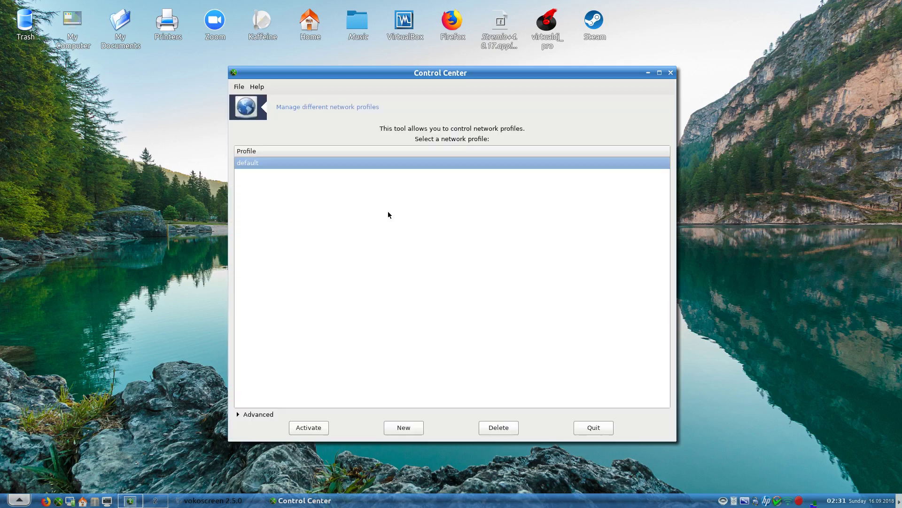
click(405, 428)
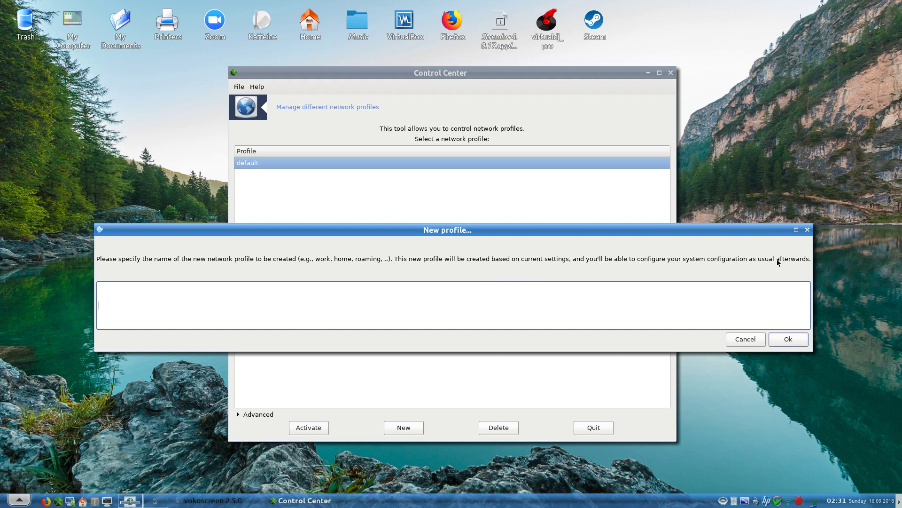
click(747, 340)
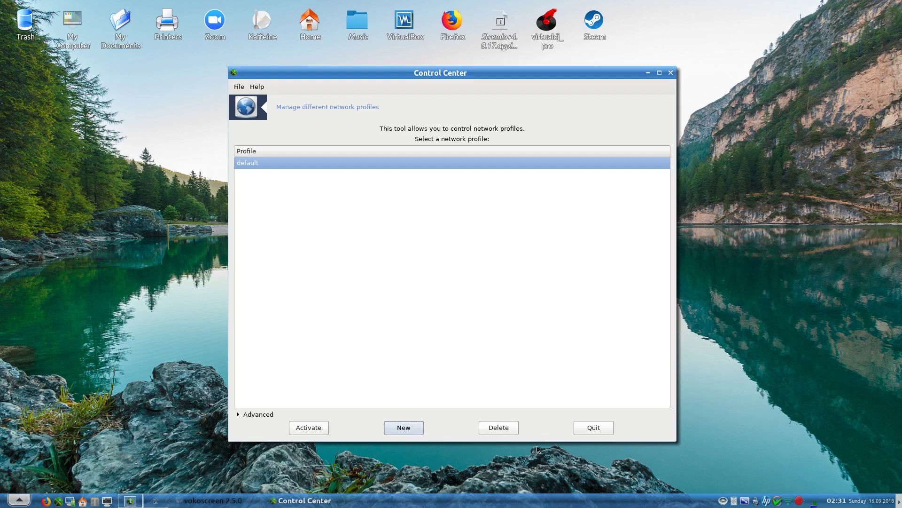
click(593, 428)
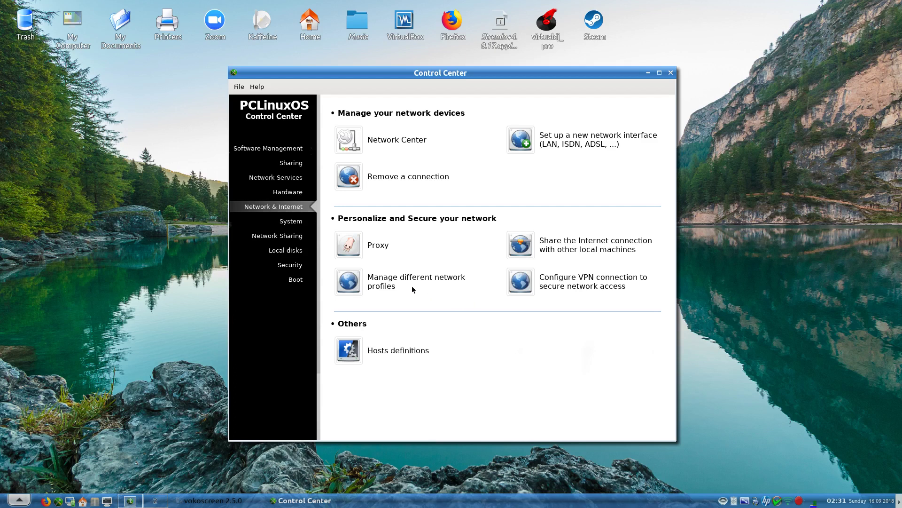
click(557, 287)
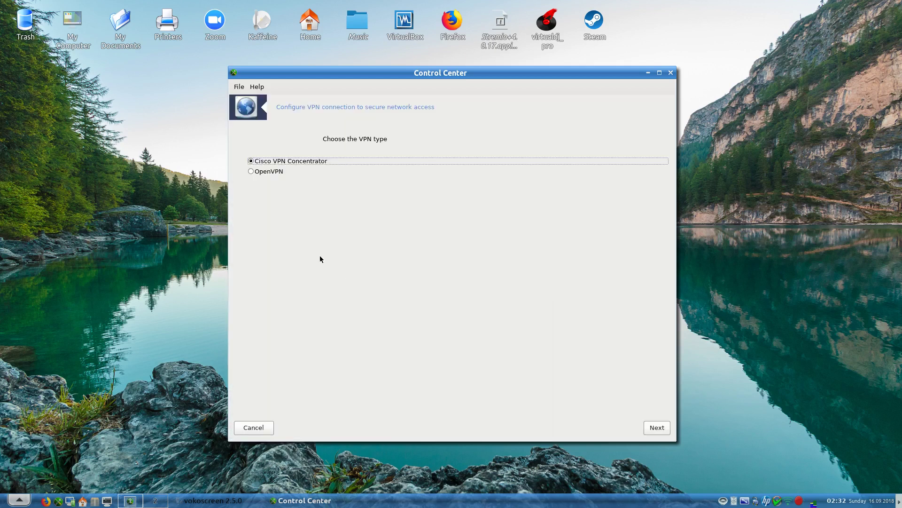
click(266, 173)
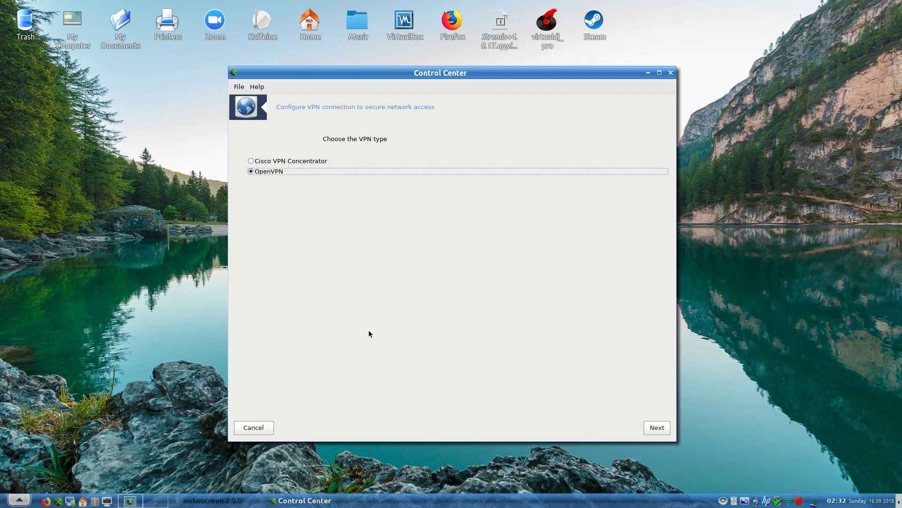
click(255, 430)
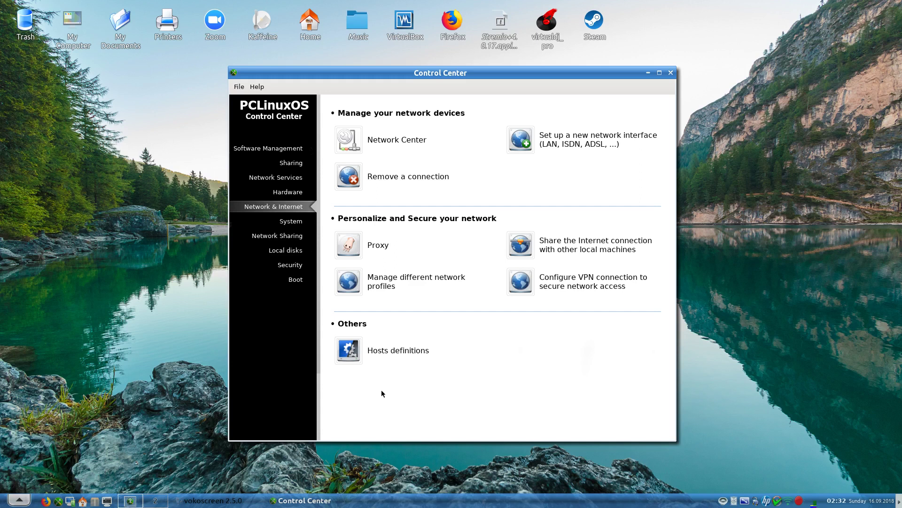
- View the hosts definitions table without changes, then go to the System category
click(386, 355)
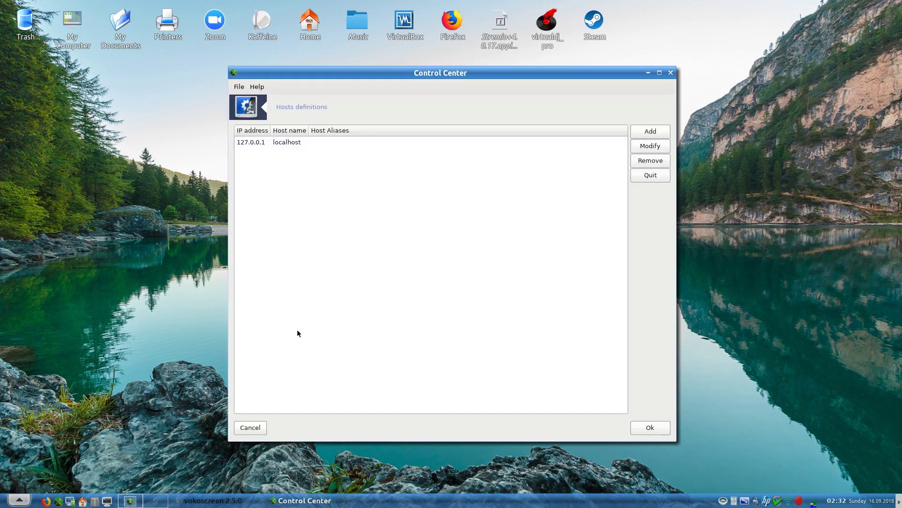
click(248, 428)
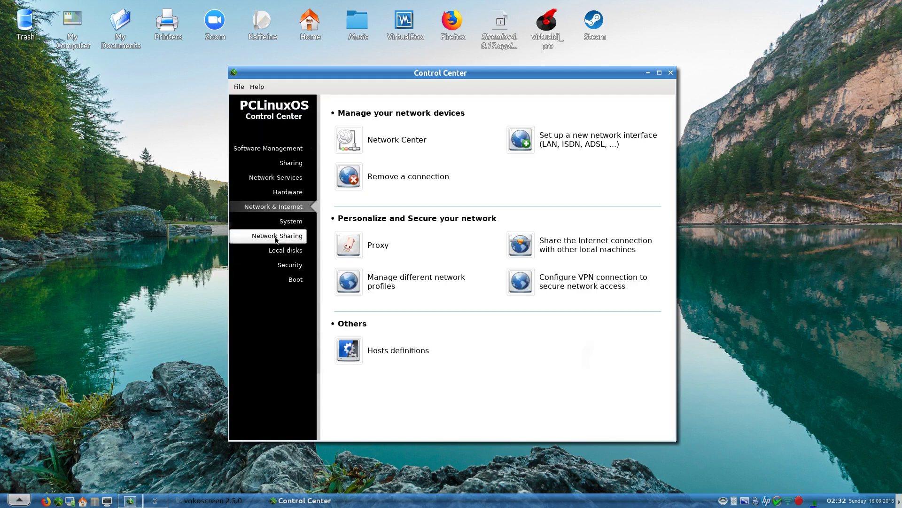
click(288, 228)
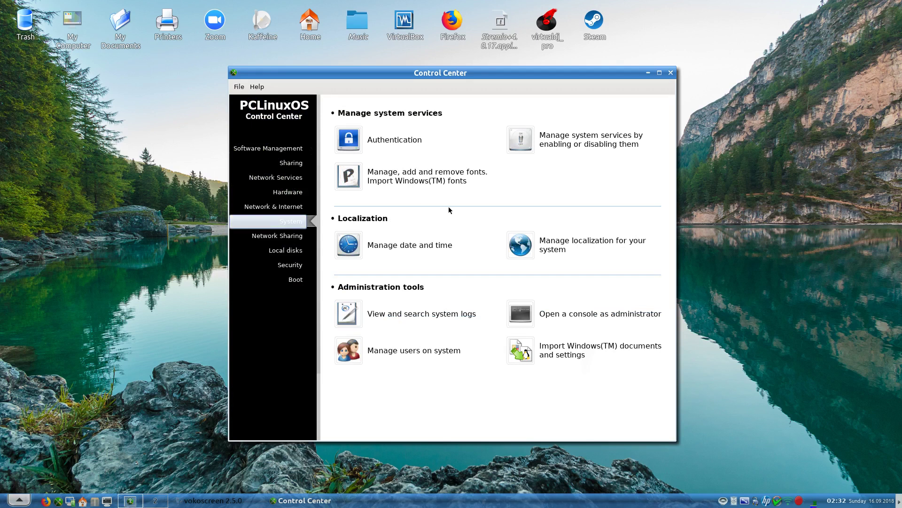
- Try Windows Domain and LDAP authentication, revert to Local file, and cancel without saving
click(407, 140)
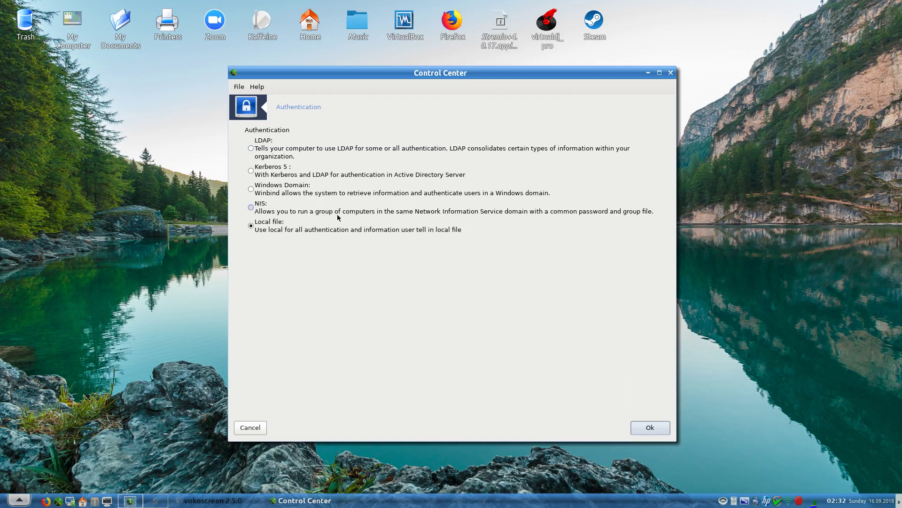
click(269, 191)
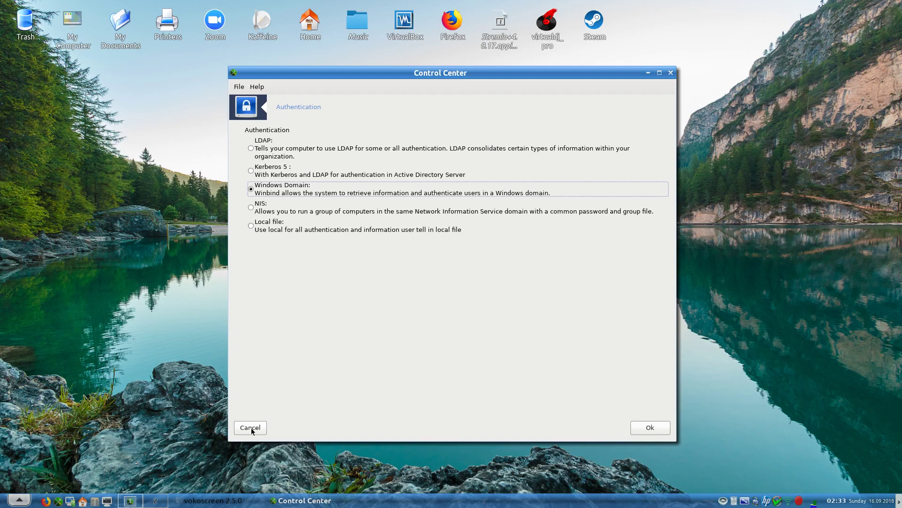
click(257, 149)
click(252, 226)
click(258, 426)
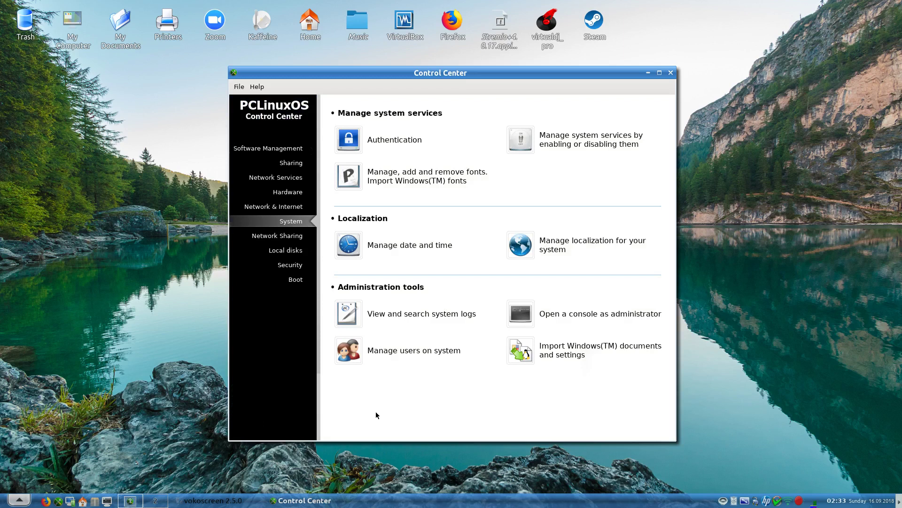
- Start the wine service in the system services list and confirm with Ok
click(562, 140)
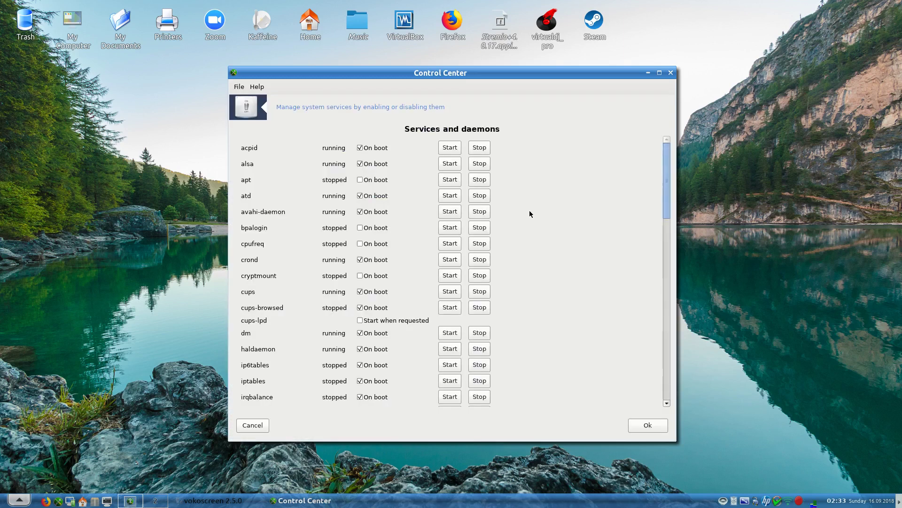
scroll(530, 211, down, 3)
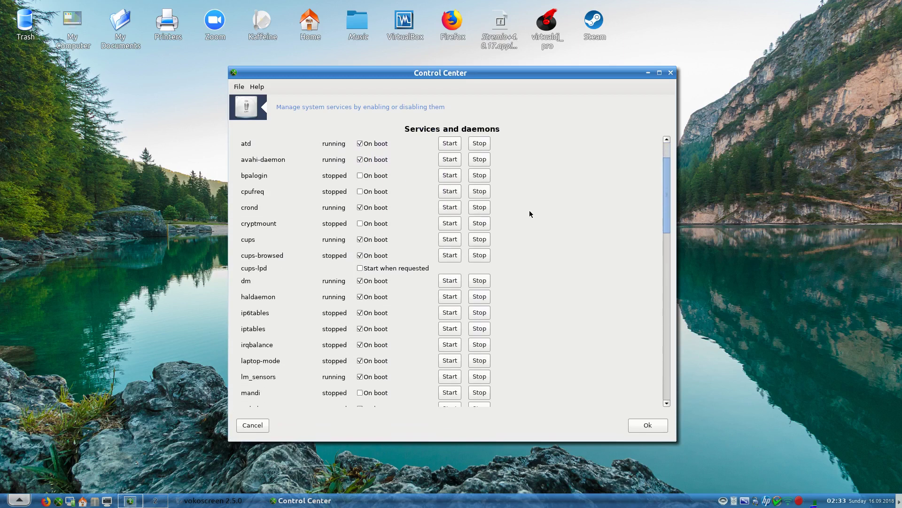
scroll(530, 212, down, 5)
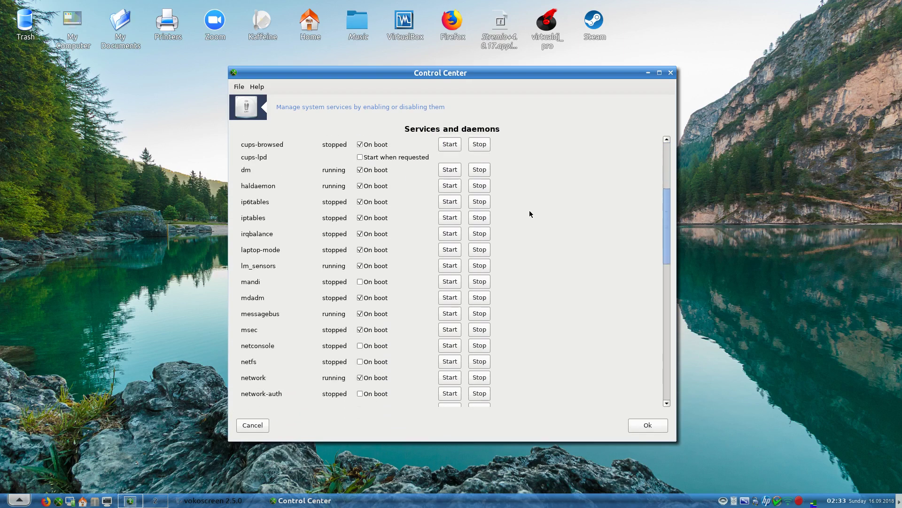
scroll(529, 214, down, 10)
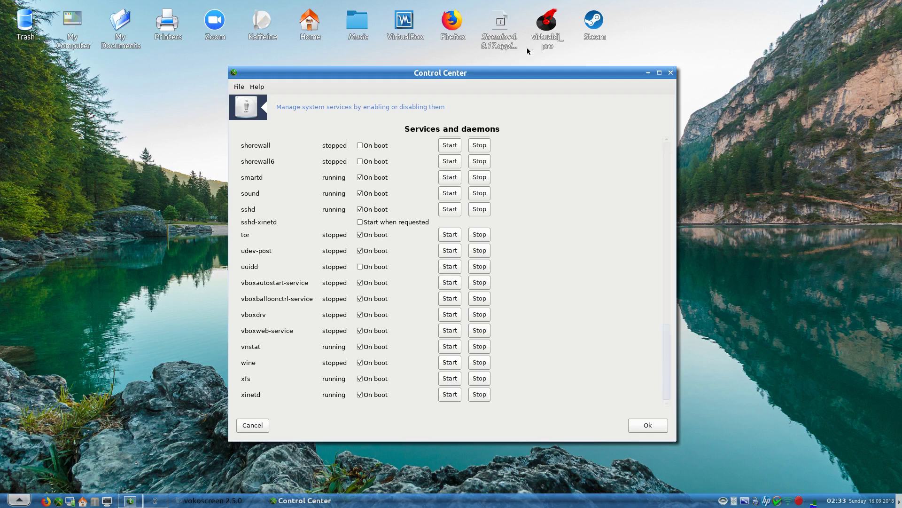
mouse_move(548, 42)
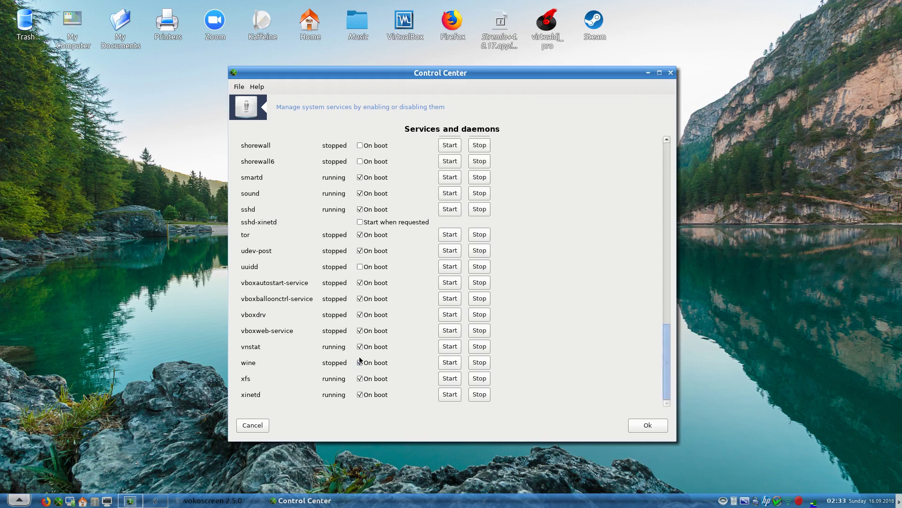
click(451, 364)
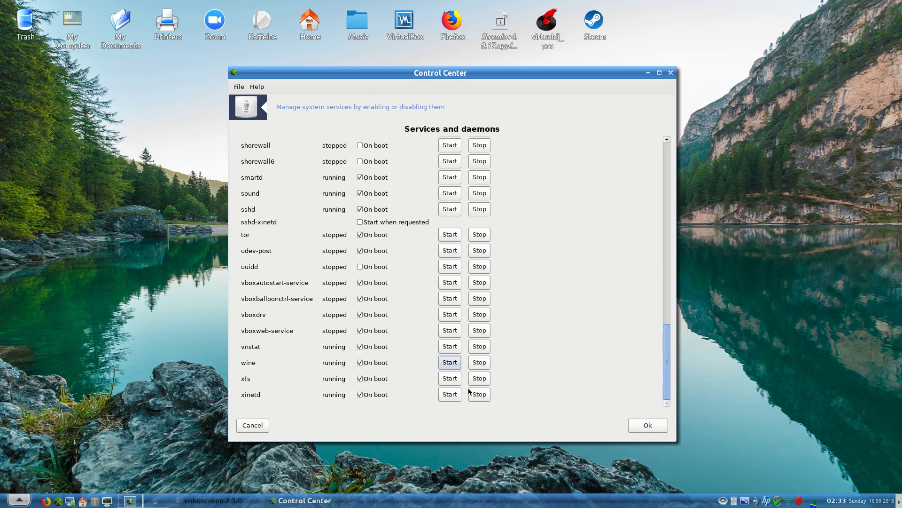
click(642, 426)
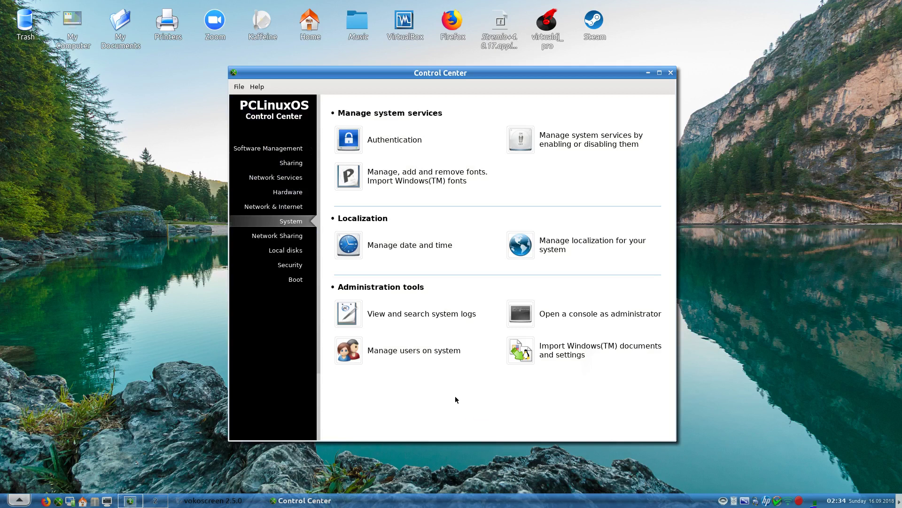
- Toggle the LibreOffice font option on and off, close the font manager, and open Manage date and time
click(401, 183)
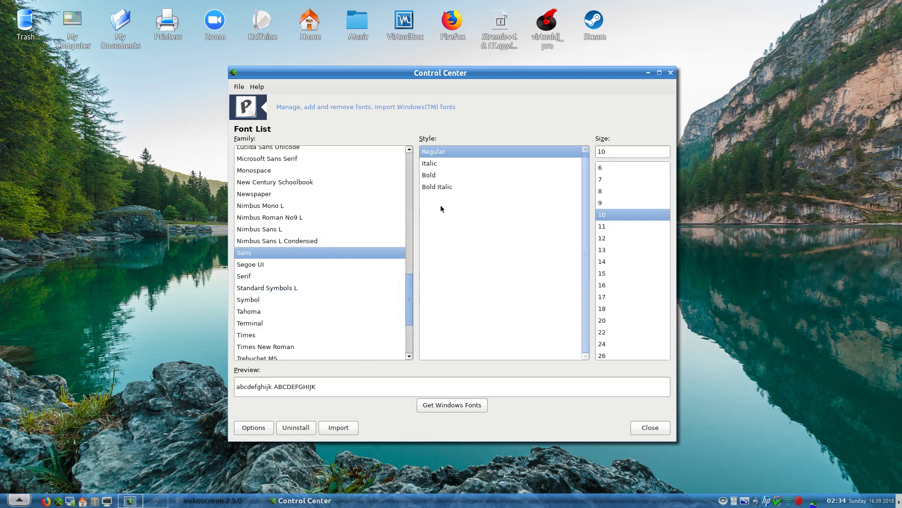
click(259, 427)
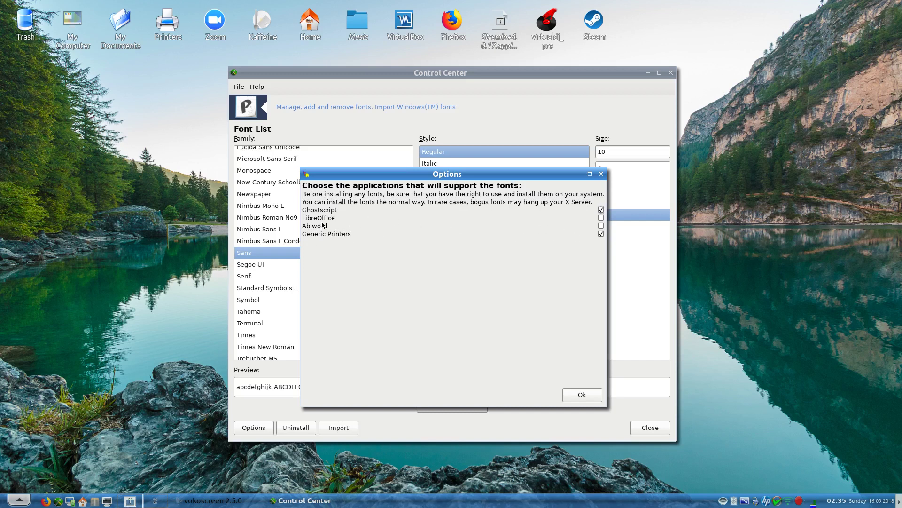
click(602, 219)
click(602, 218)
click(580, 394)
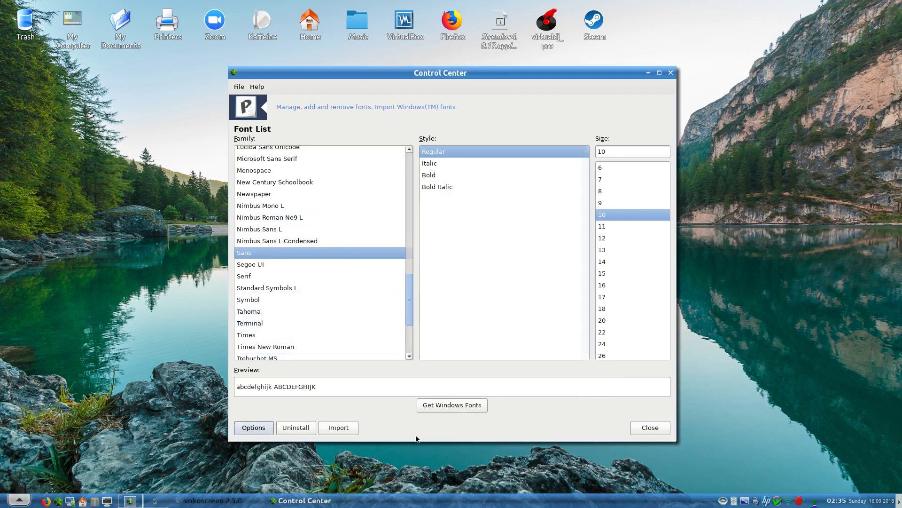
click(649, 431)
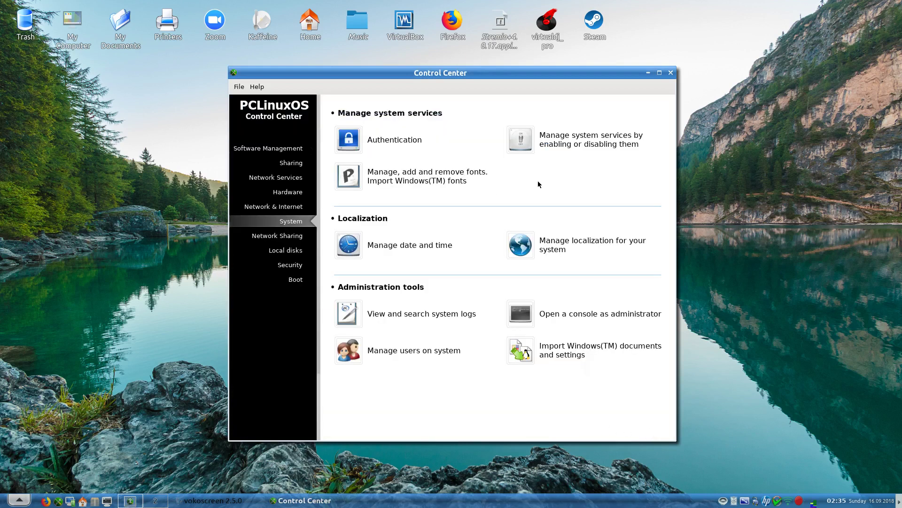
click(397, 248)
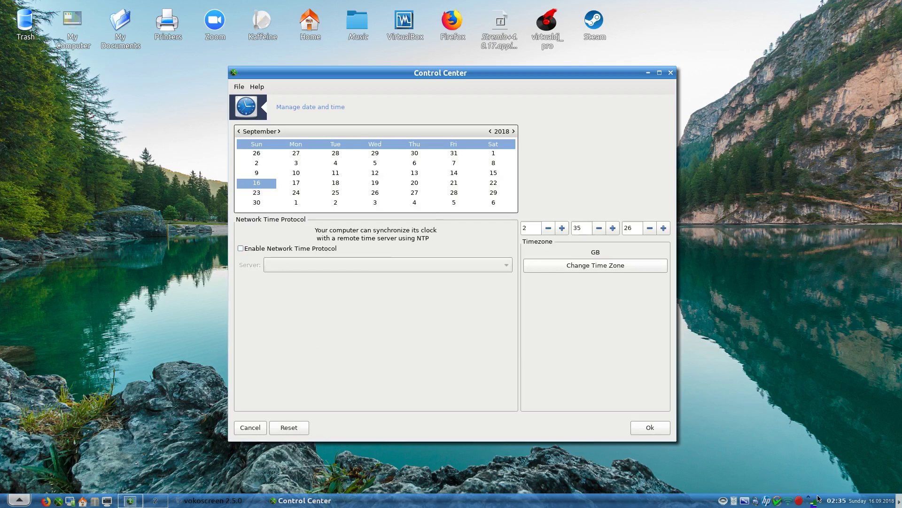
mouse_move(844, 502)
click(249, 427)
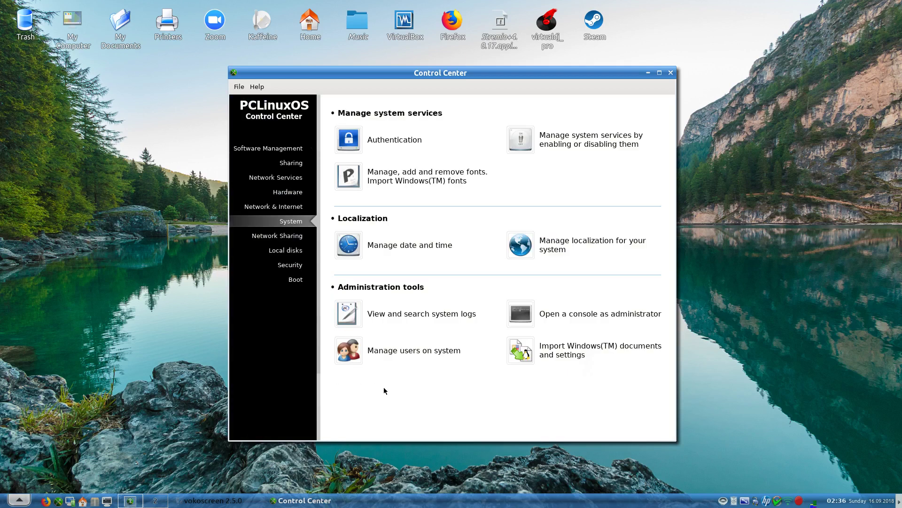
- Confirm English in the advanced language options, advance to the country page, and find United Kingdom
click(558, 245)
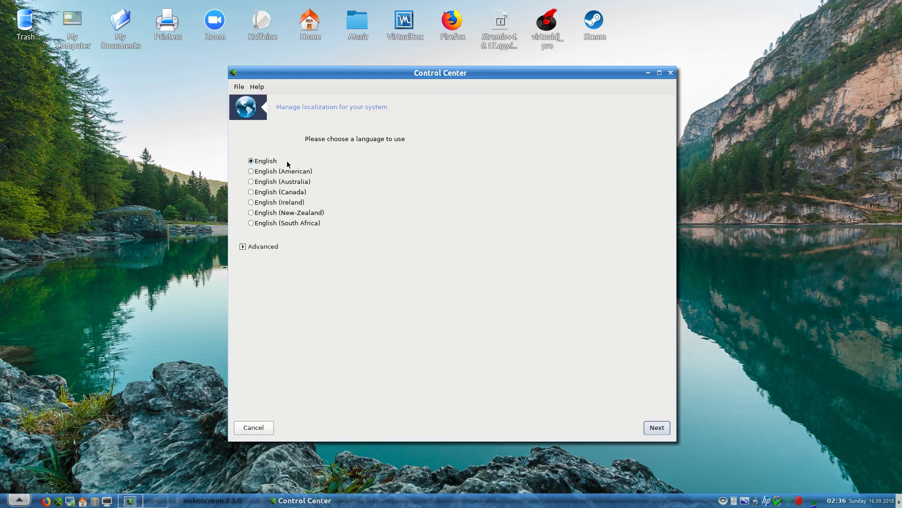
click(244, 247)
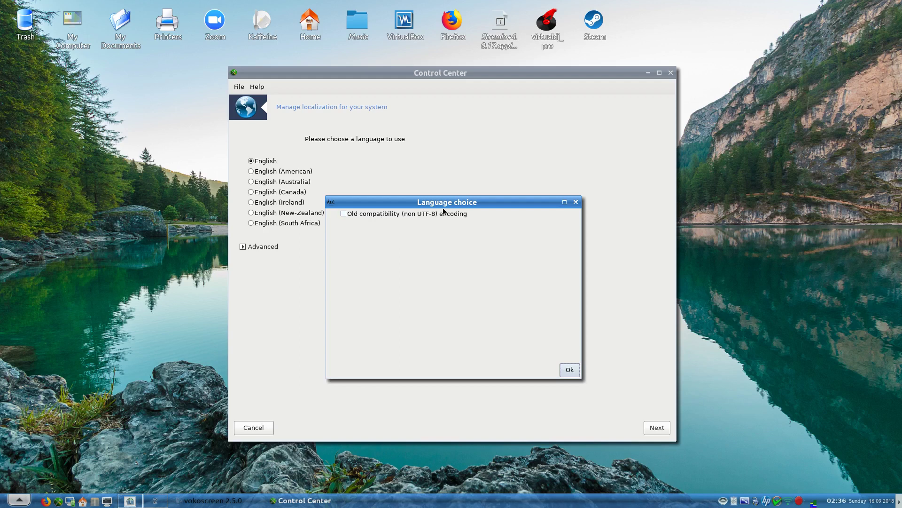
click(568, 375)
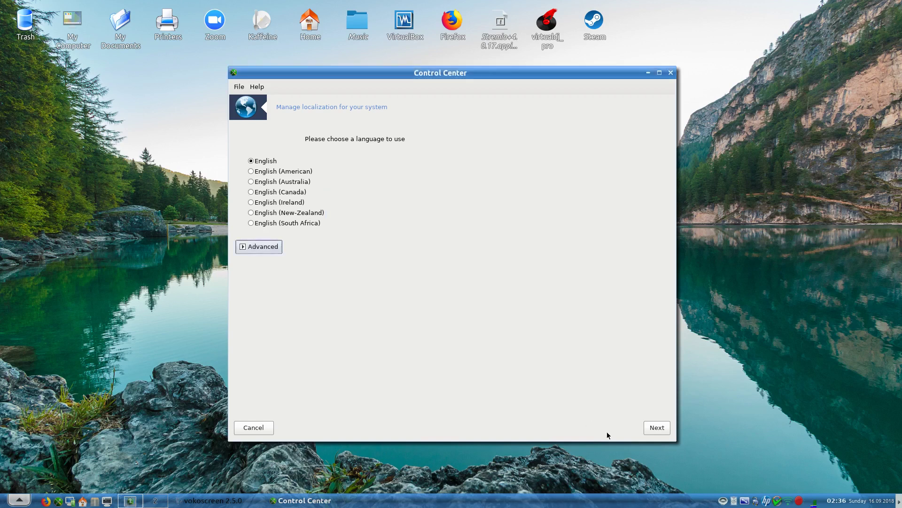
click(658, 430)
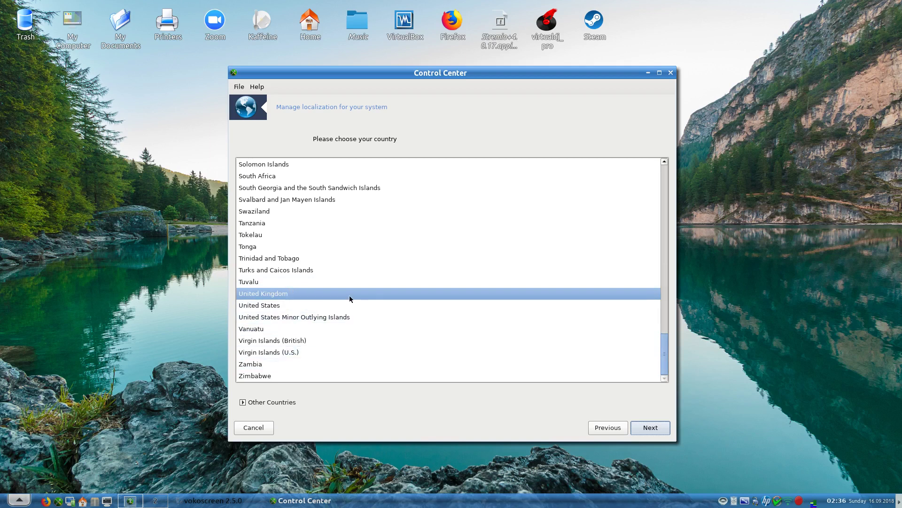
scroll(349, 298, up, 20)
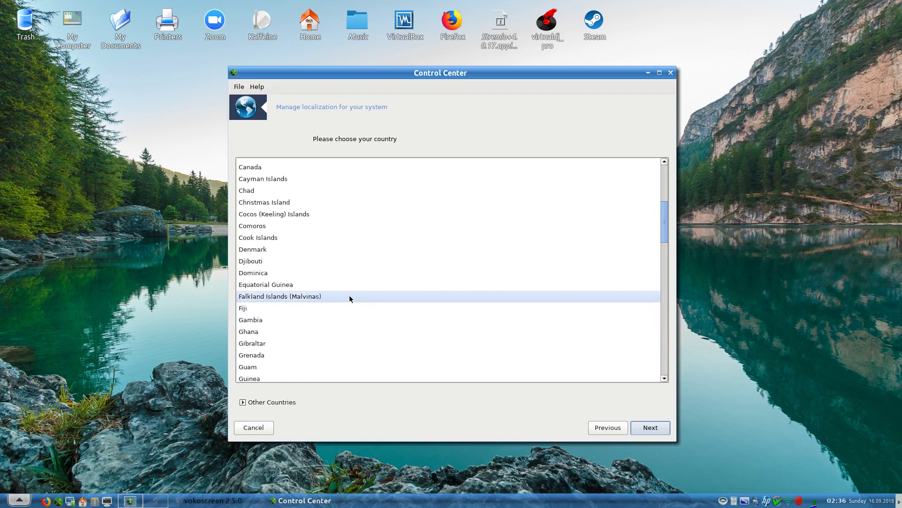
scroll(349, 298, up, 6)
scroll(349, 297, down, 7)
scroll(349, 295, down, 20)
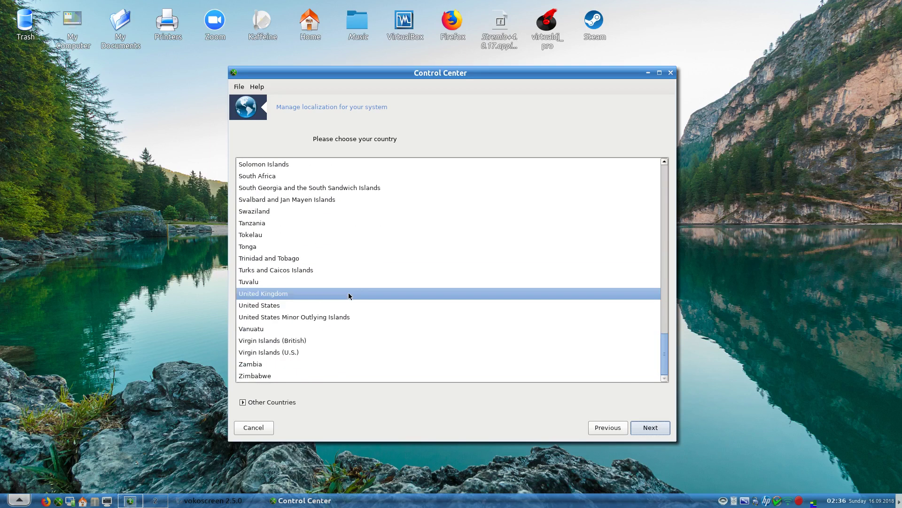
- Cancel the localization wizard, open the system log viewer, and select the User log
click(253, 428)
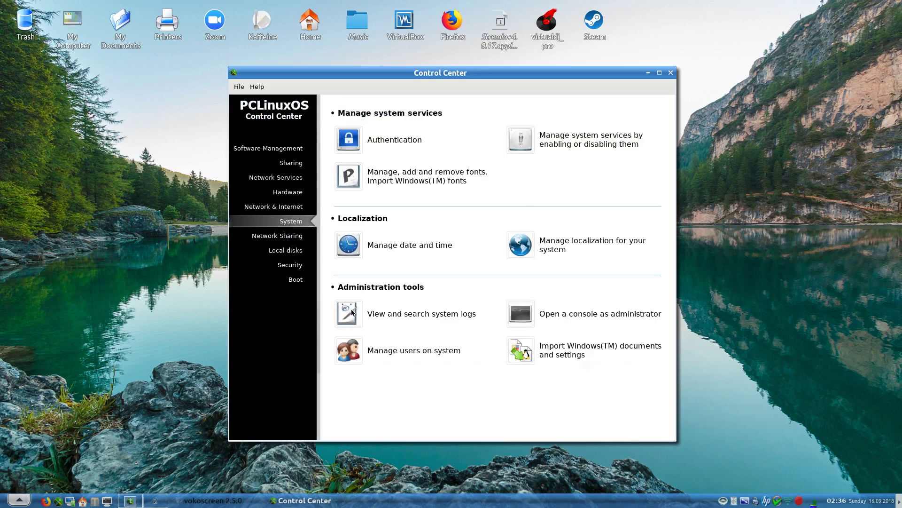
click(414, 314)
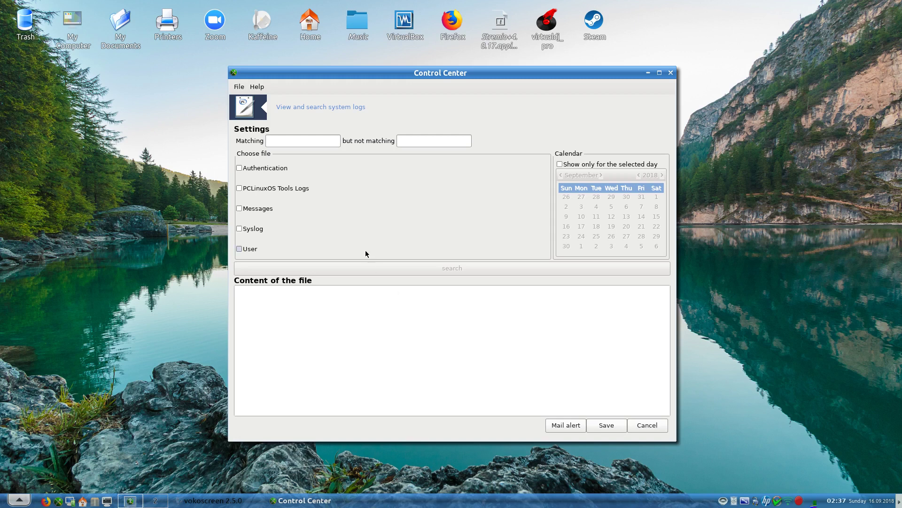
click(240, 248)
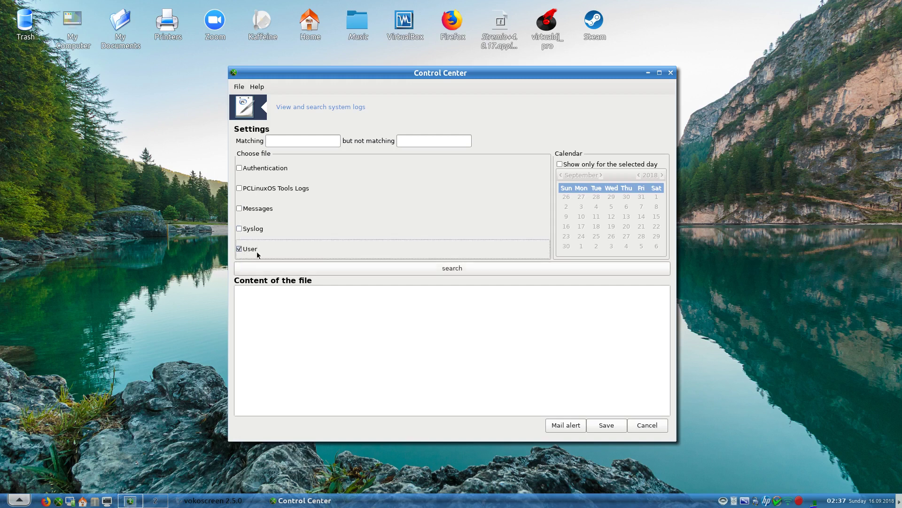
click(336, 271)
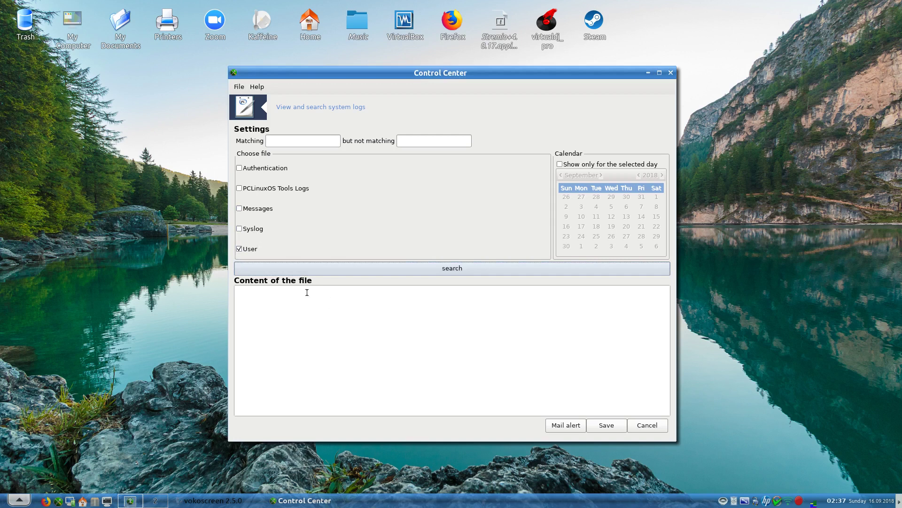
- Search the User log for lines matching 'error'
click(315, 142)
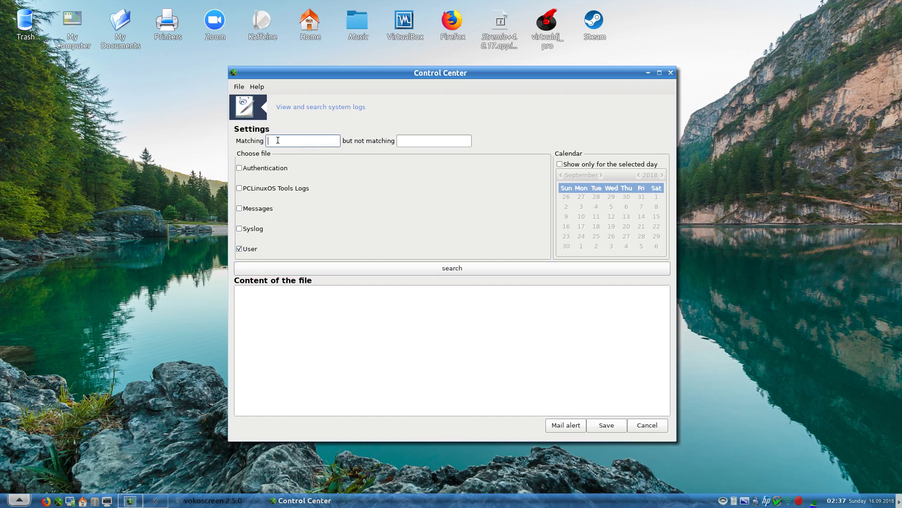
text(error)
click(333, 269)
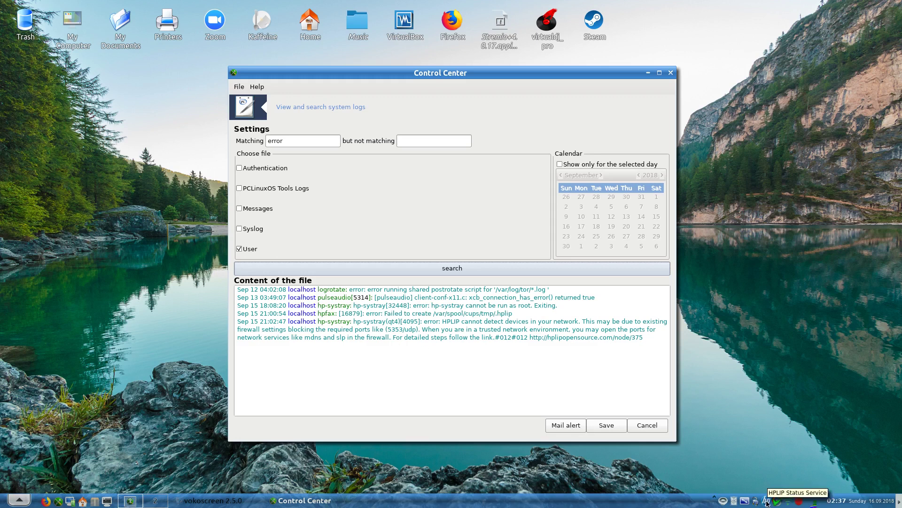
- Quit the HPLIP status service from its tray icon, then cancel the log viewer
right_click(766, 504)
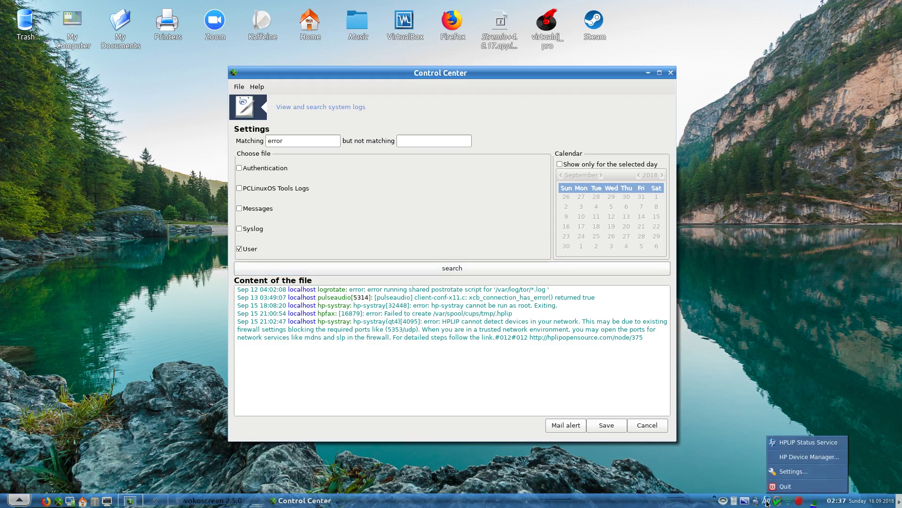
click(767, 503)
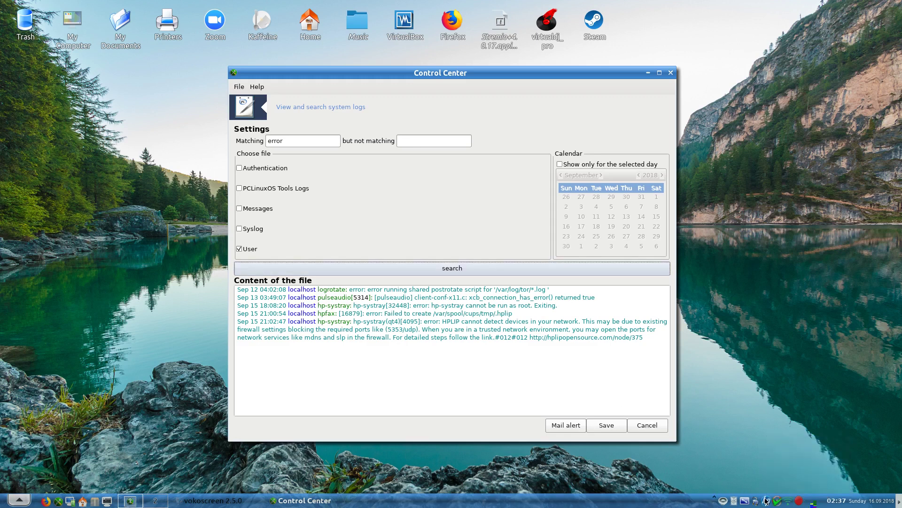
right_click(766, 500)
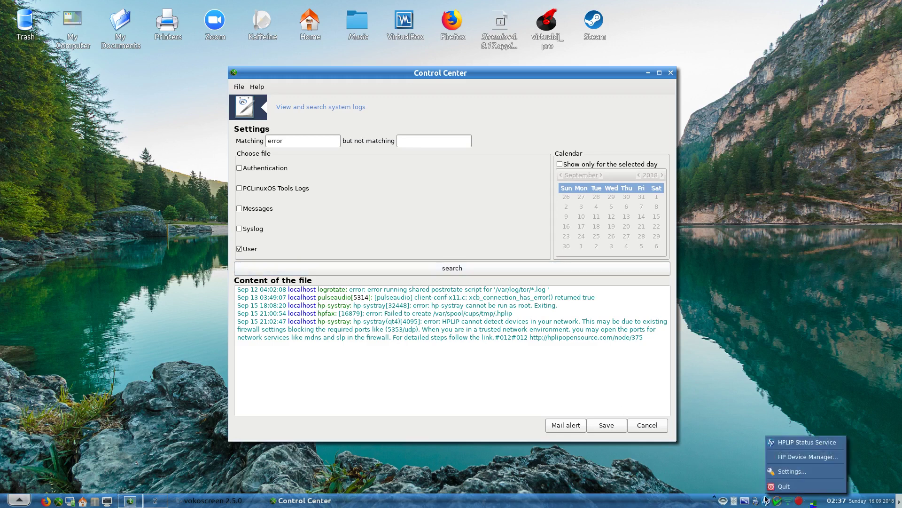
click(789, 487)
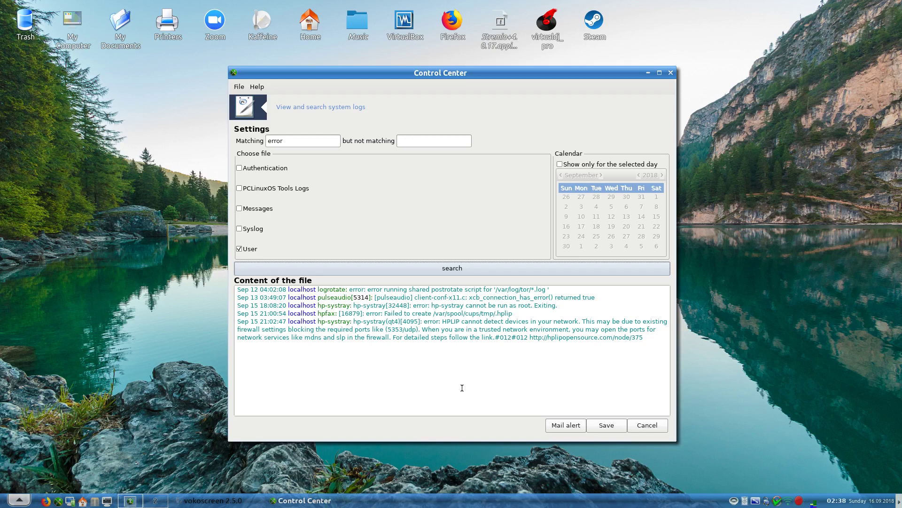
click(633, 425)
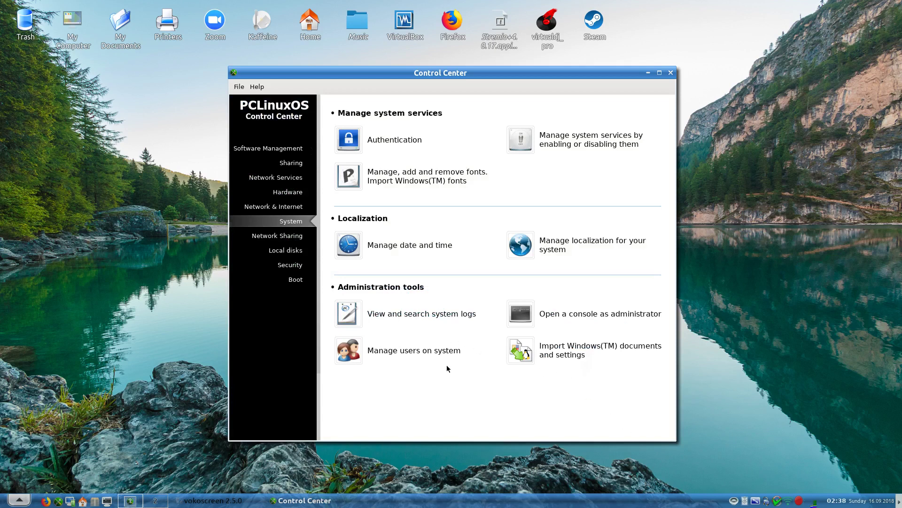
click(525, 319)
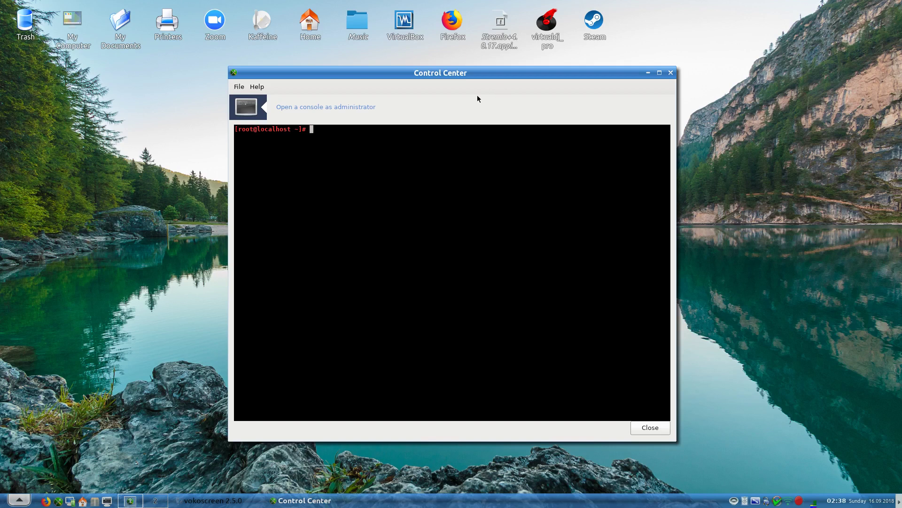
click(239, 88)
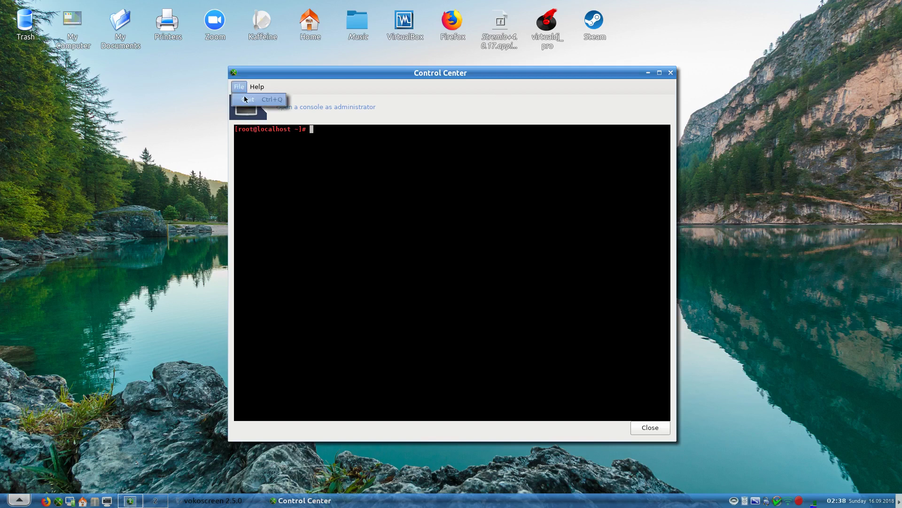
click(245, 99)
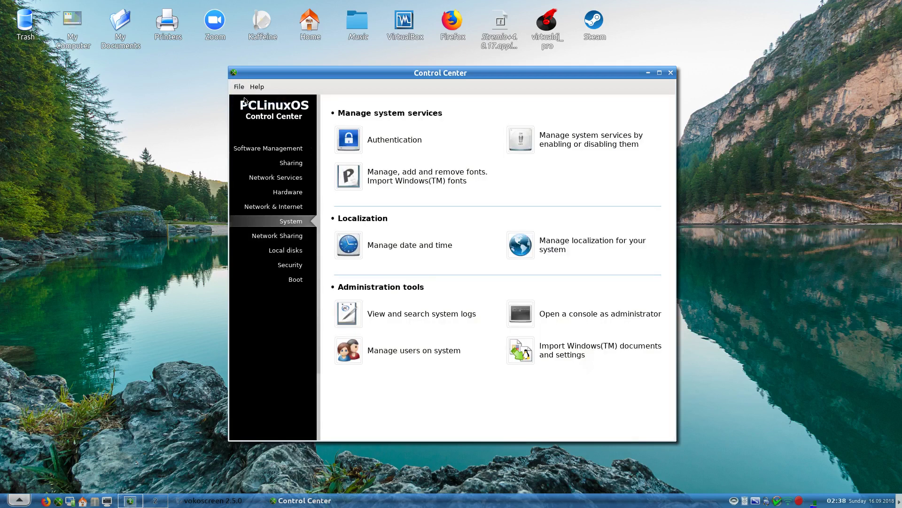
- Add a new user in Manage users, entering full name, login and a confirmed password
click(403, 352)
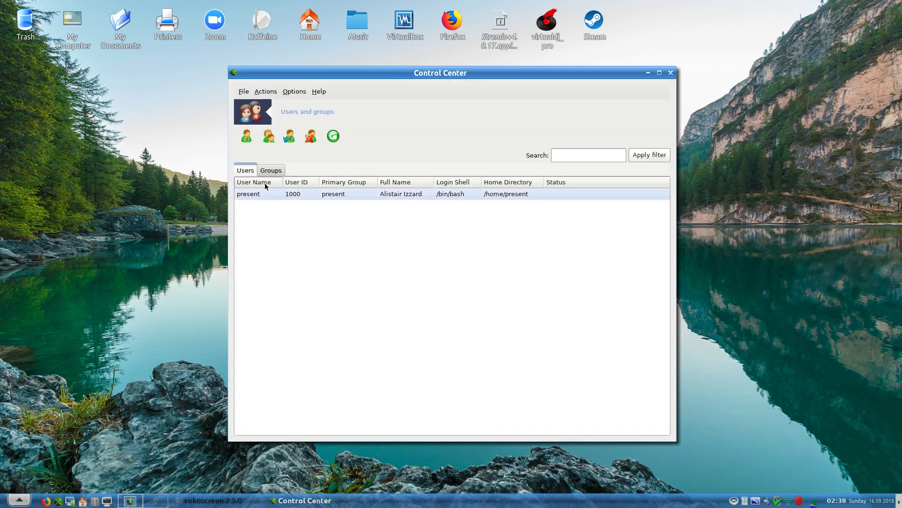
click(250, 137)
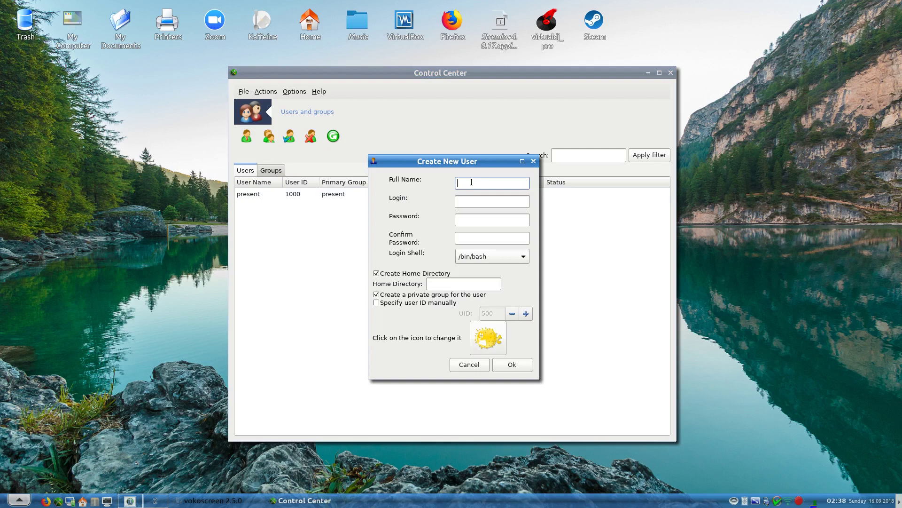
key(Tab)
key(Tab)
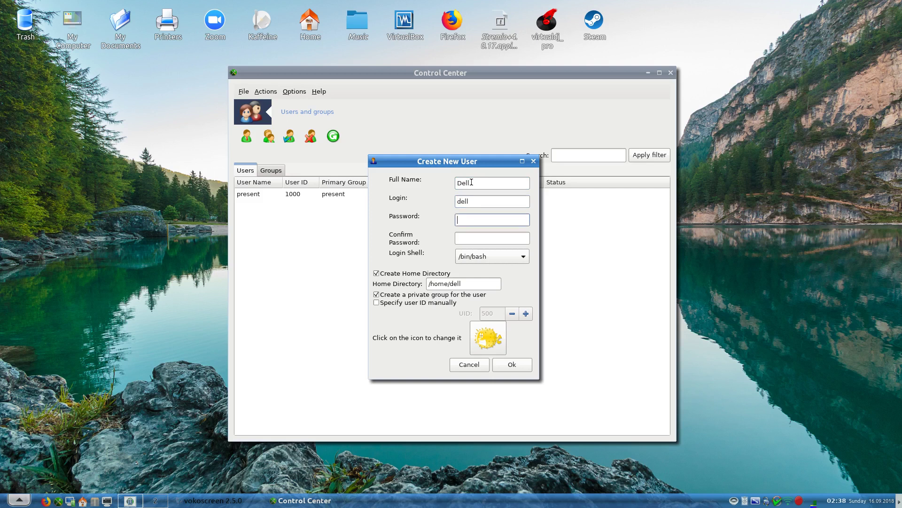
key(Tab)
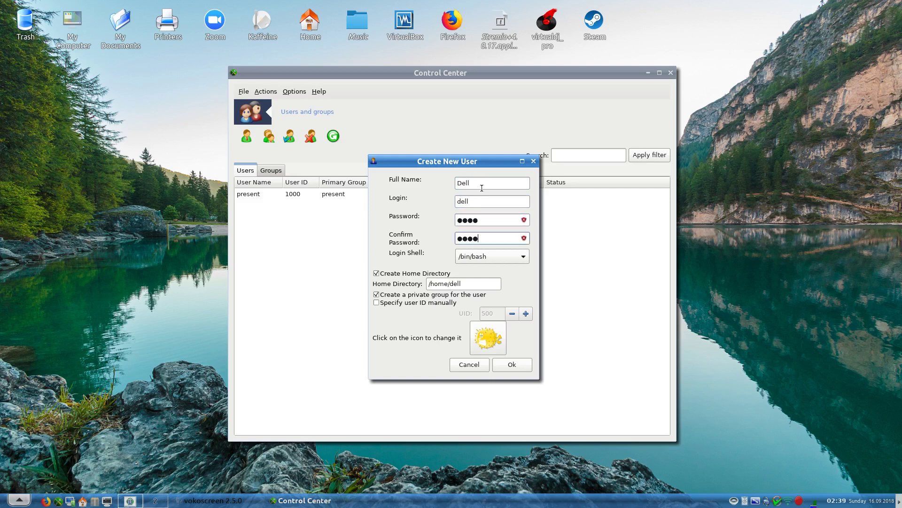
click(514, 366)
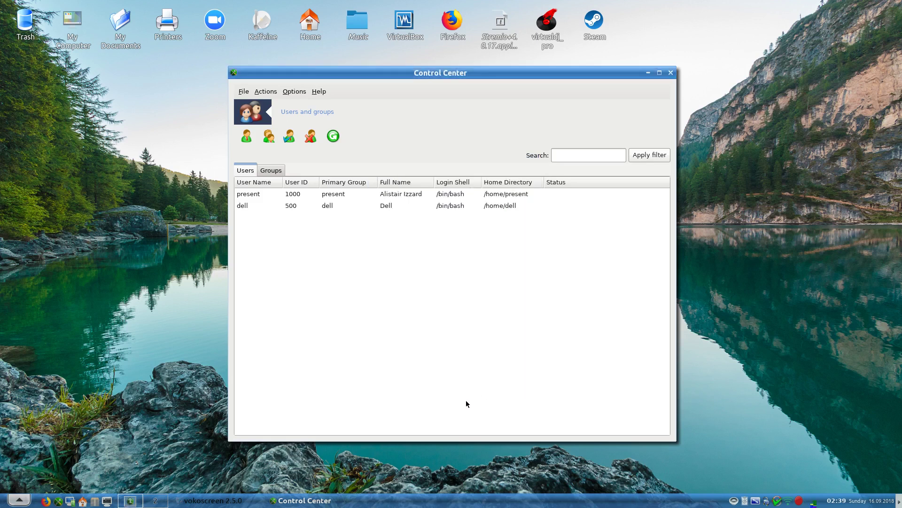
- Remove the newly created user account, ticking the options to delete its home directory and mailbox
click(279, 207)
click(281, 205)
click(306, 138)
click(399, 271)
click(400, 279)
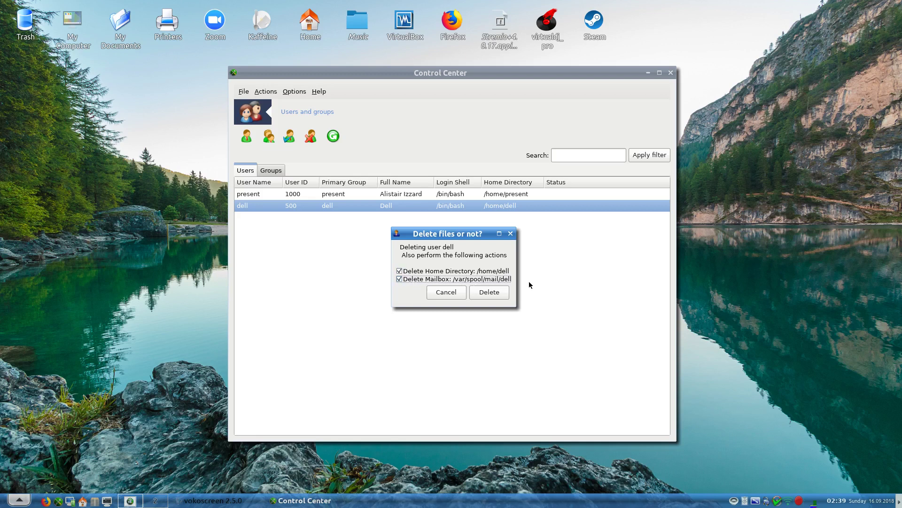
click(489, 292)
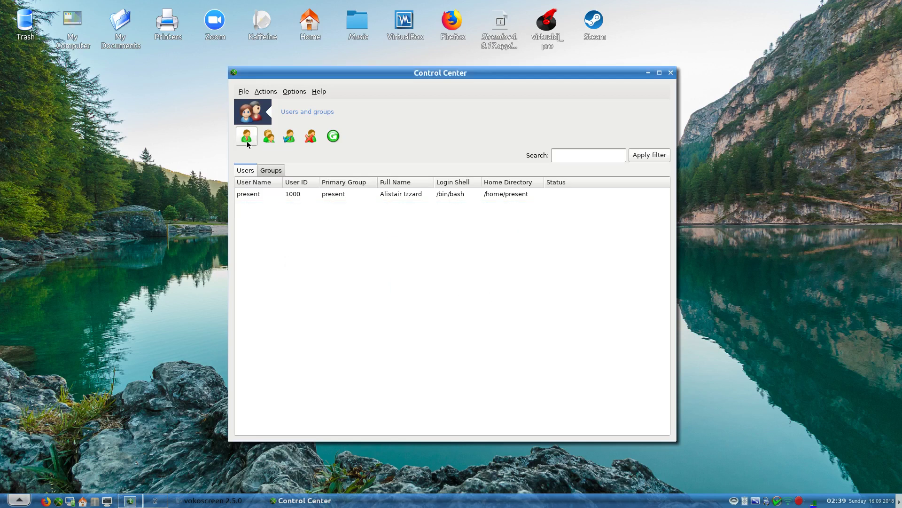
click(244, 94)
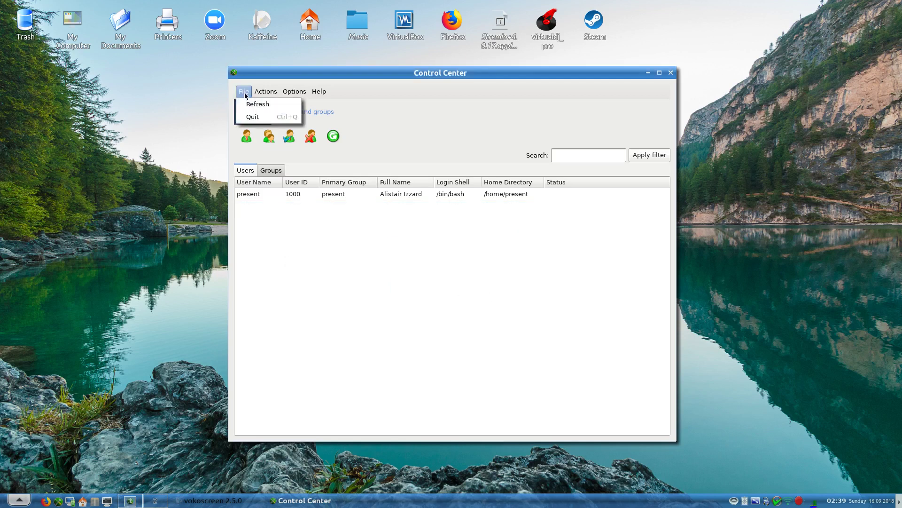
click(251, 118)
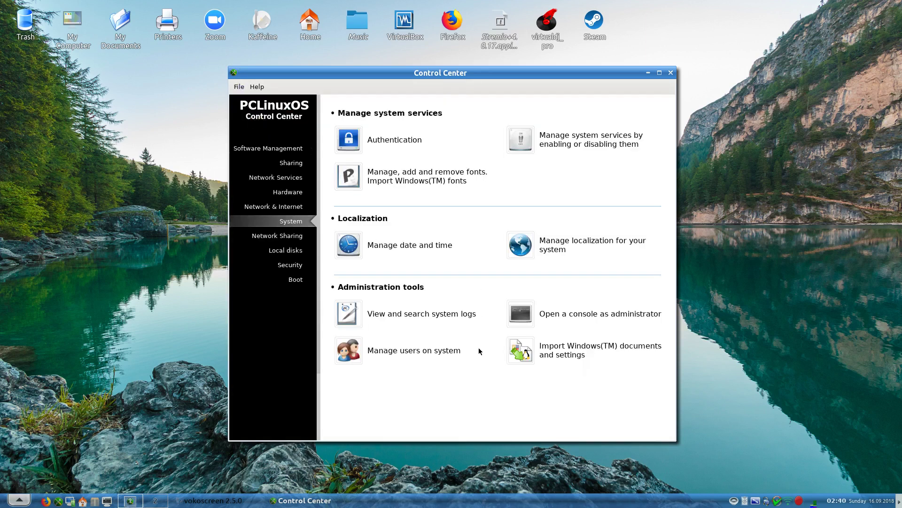
click(557, 348)
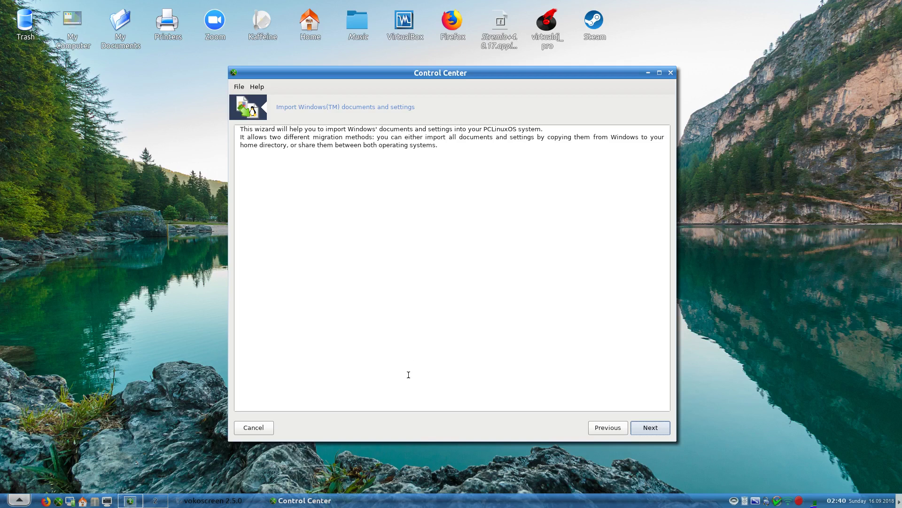
click(252, 427)
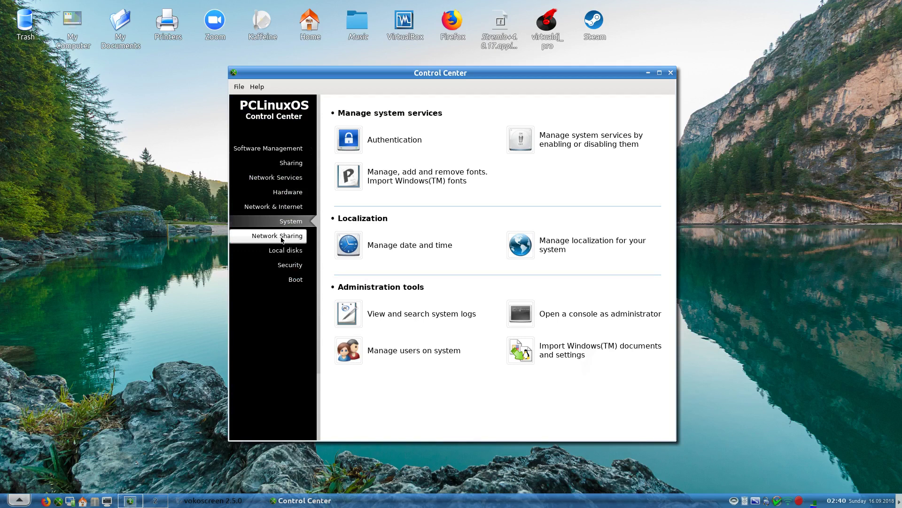
- Go to Network Sharing, try Windows (SMB) drive sharing and decline installing samba-server
click(277, 239)
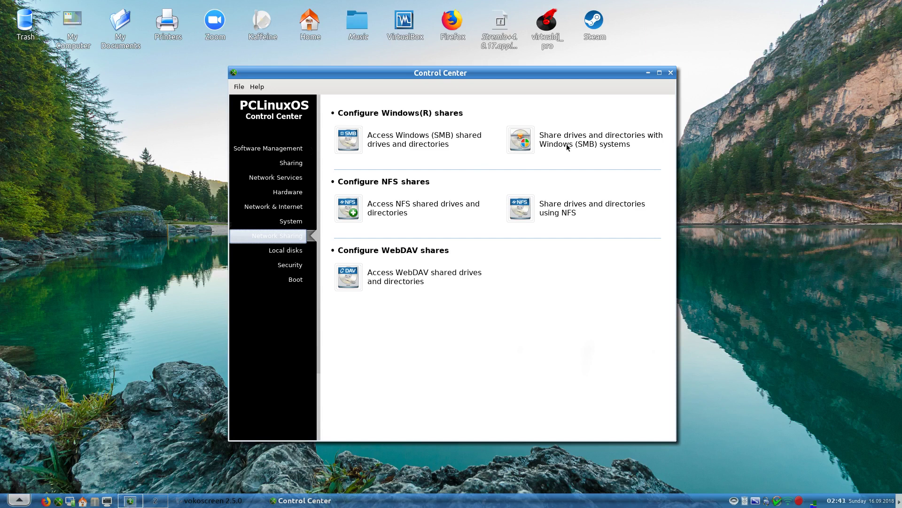
click(567, 148)
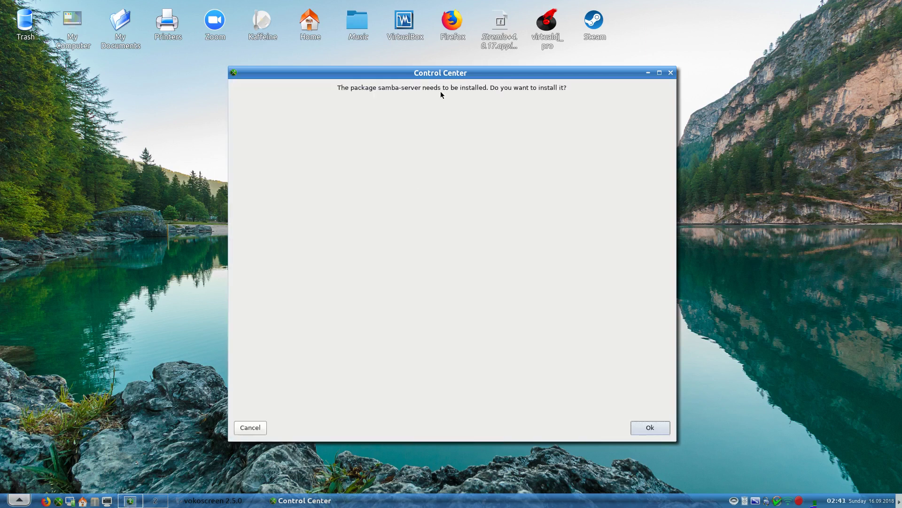
click(254, 427)
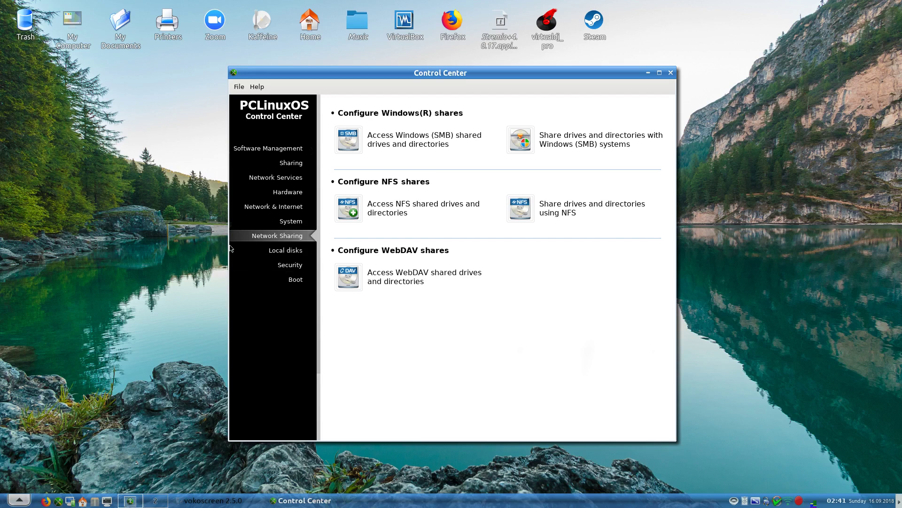
- Open the Local disks partition manager and inspect the /home partition on sda and root on sdb
click(270, 254)
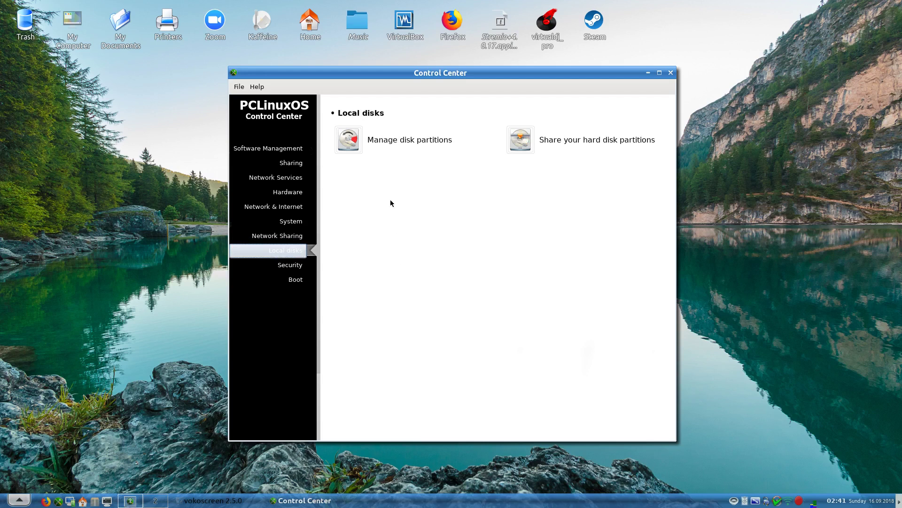
click(377, 143)
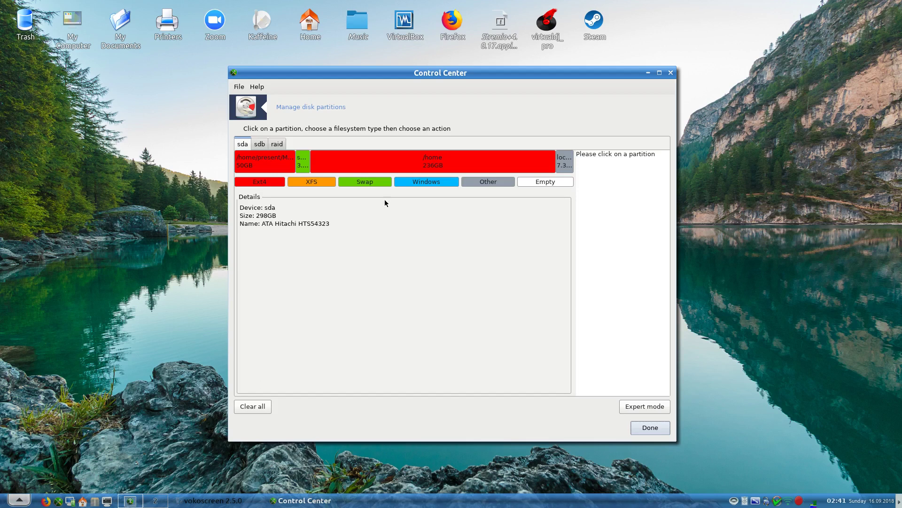
click(389, 166)
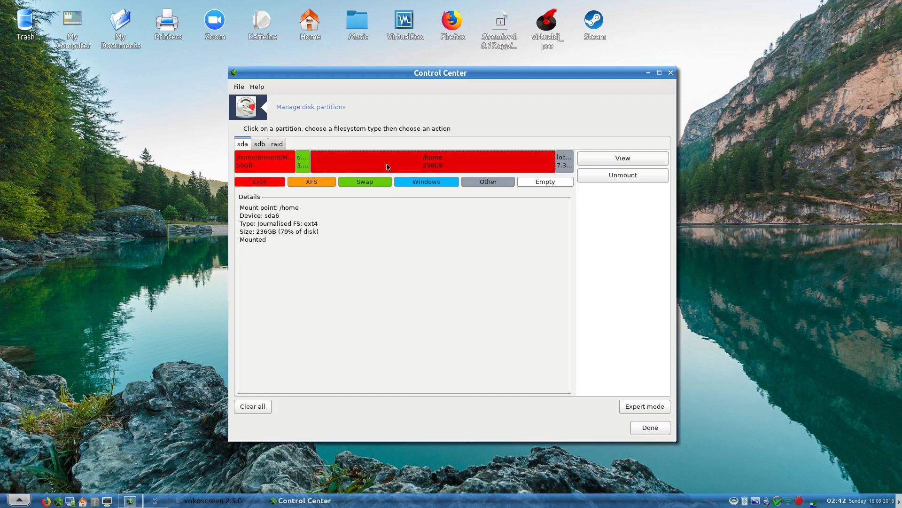
click(390, 328)
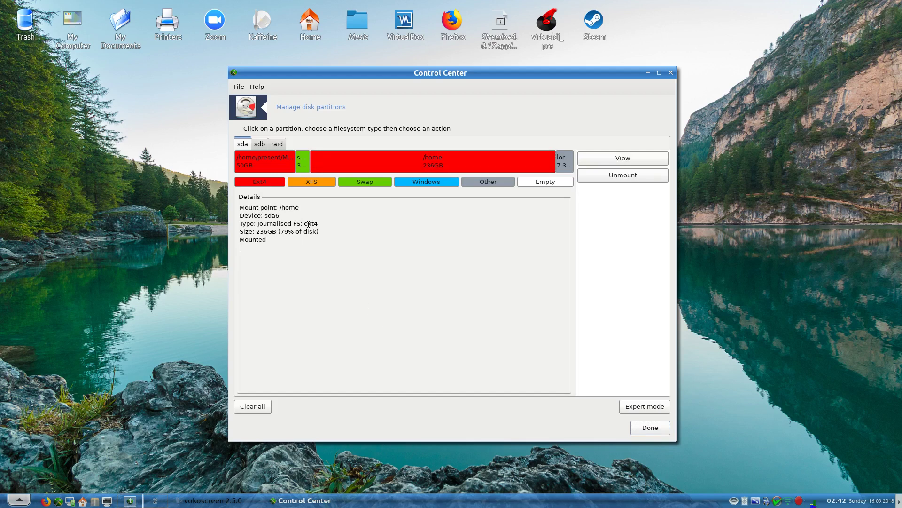
click(260, 144)
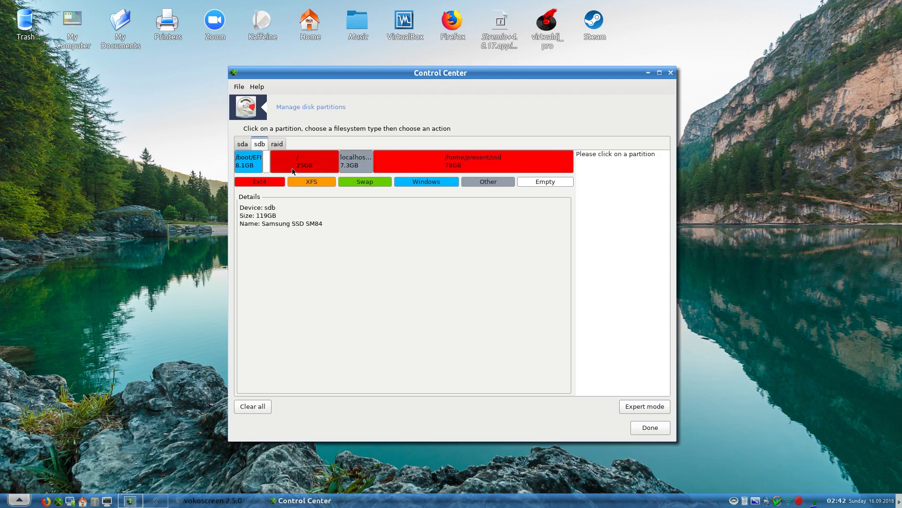
click(293, 166)
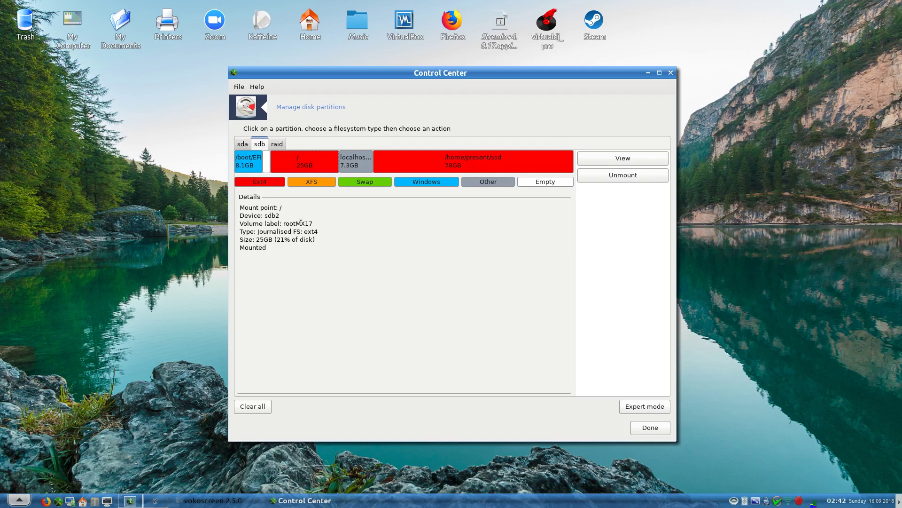
- Review the sda, sdb and raid partition tabs again, then close the manager with Done
click(243, 144)
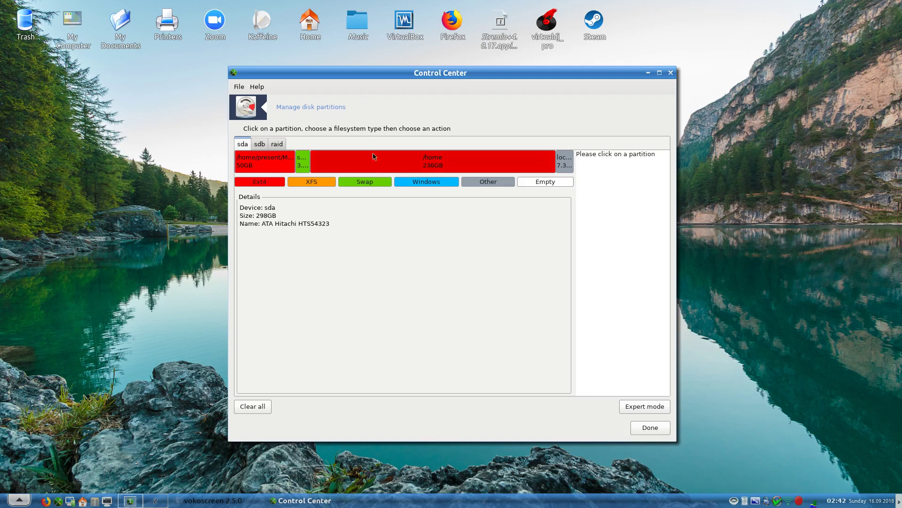
click(400, 166)
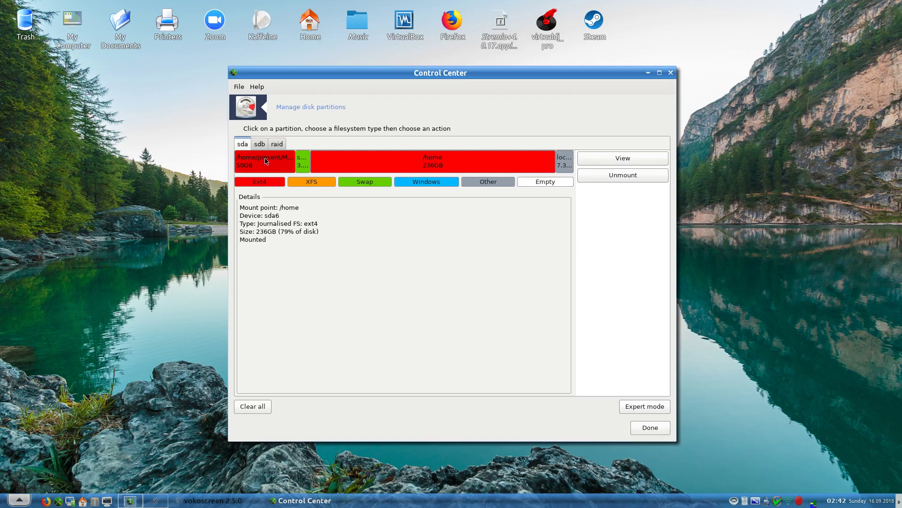
click(261, 145)
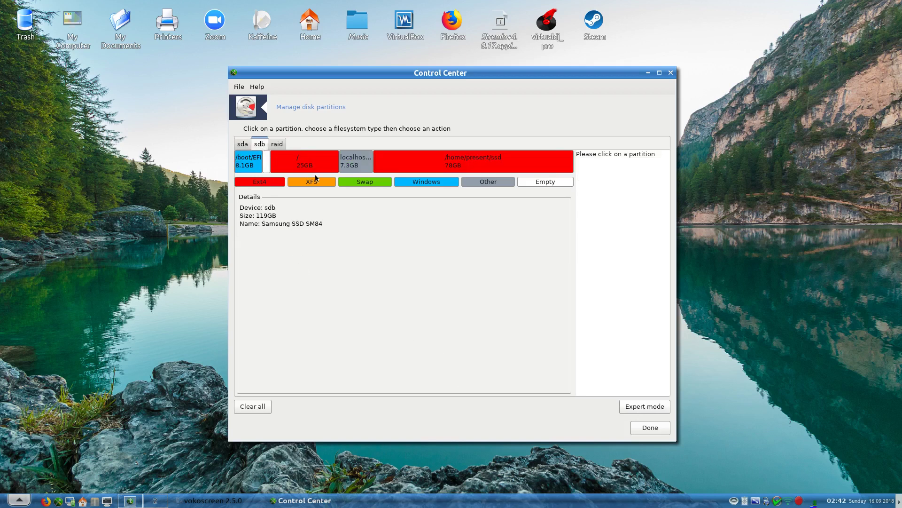
click(276, 146)
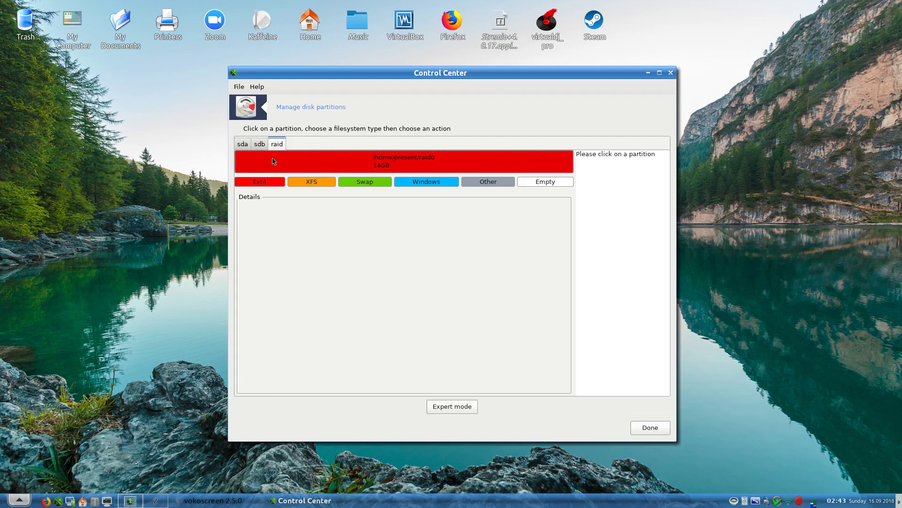
click(261, 150)
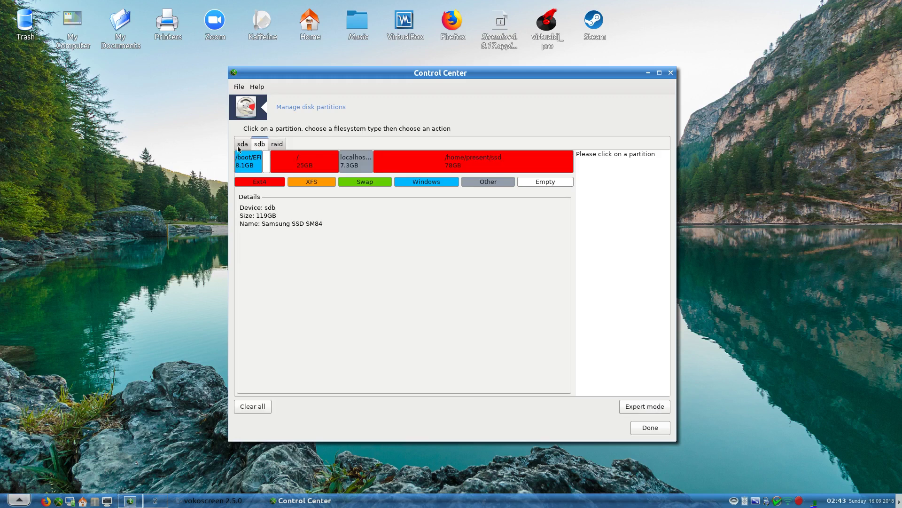
click(240, 145)
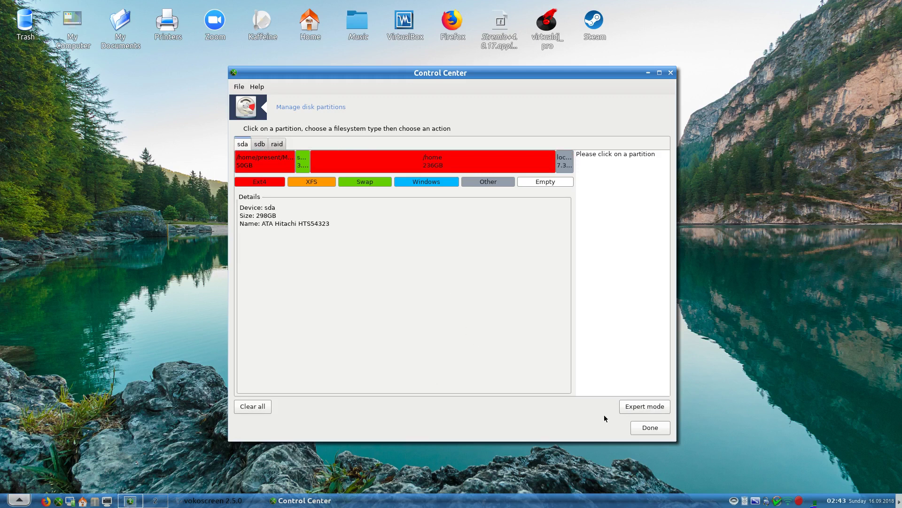
click(649, 427)
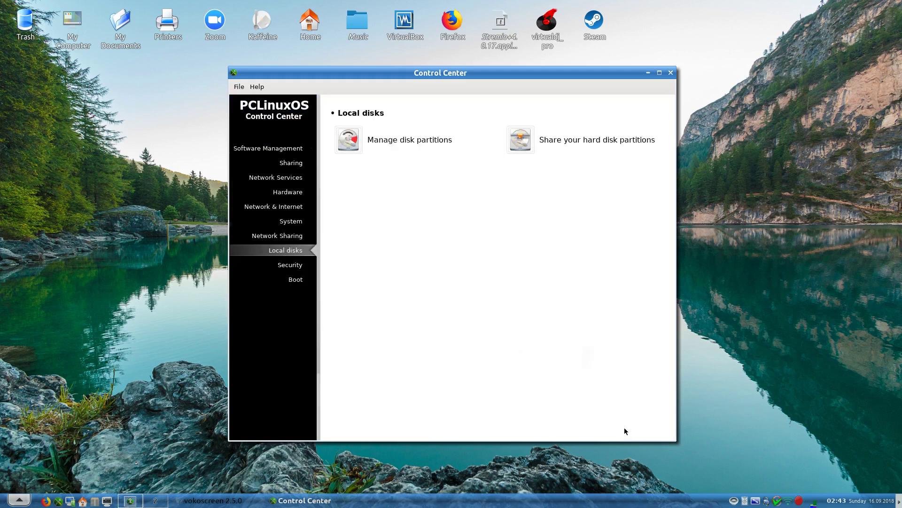
click(559, 139)
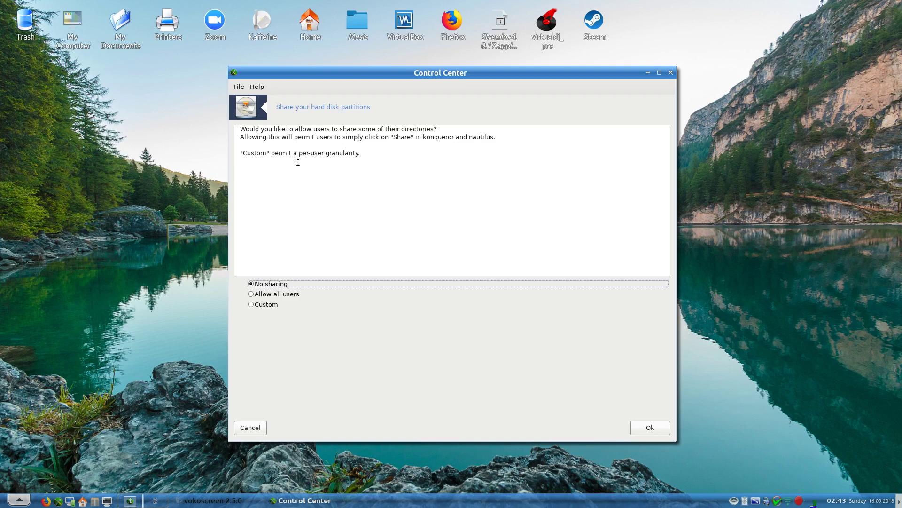
click(247, 428)
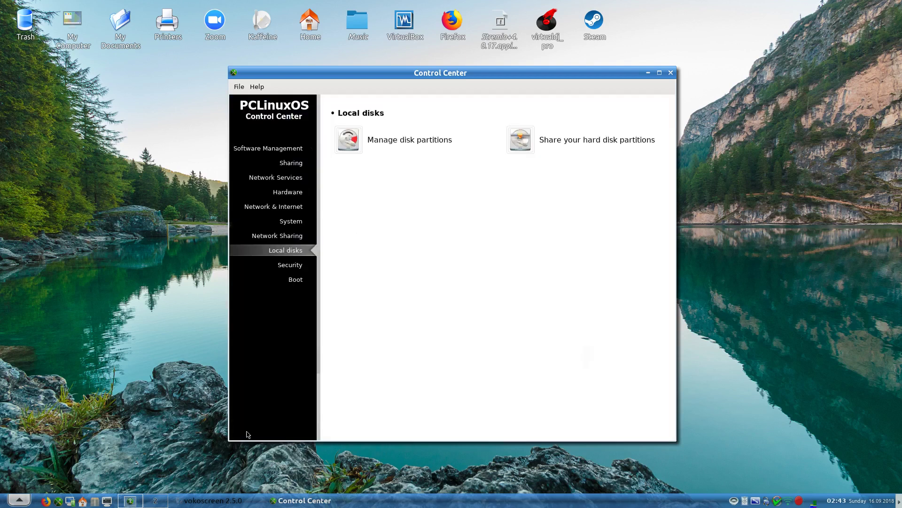
click(295, 269)
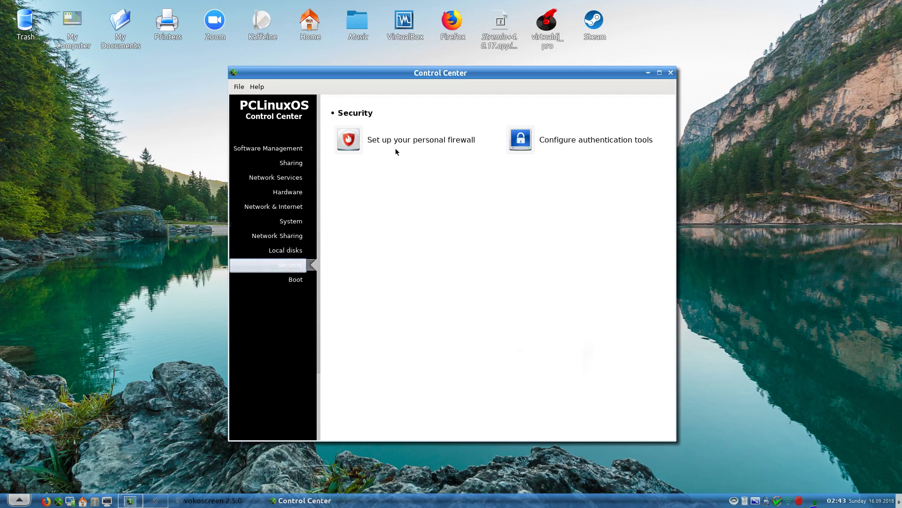
click(609, 143)
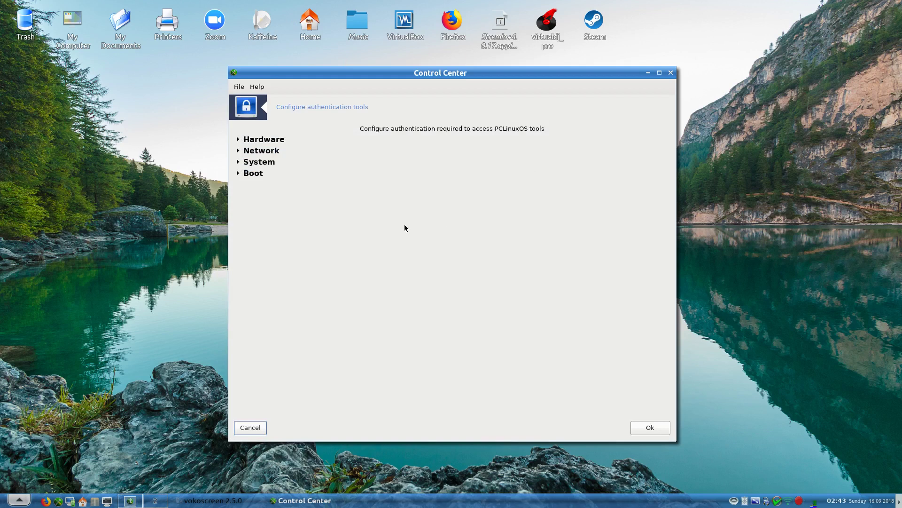
click(238, 140)
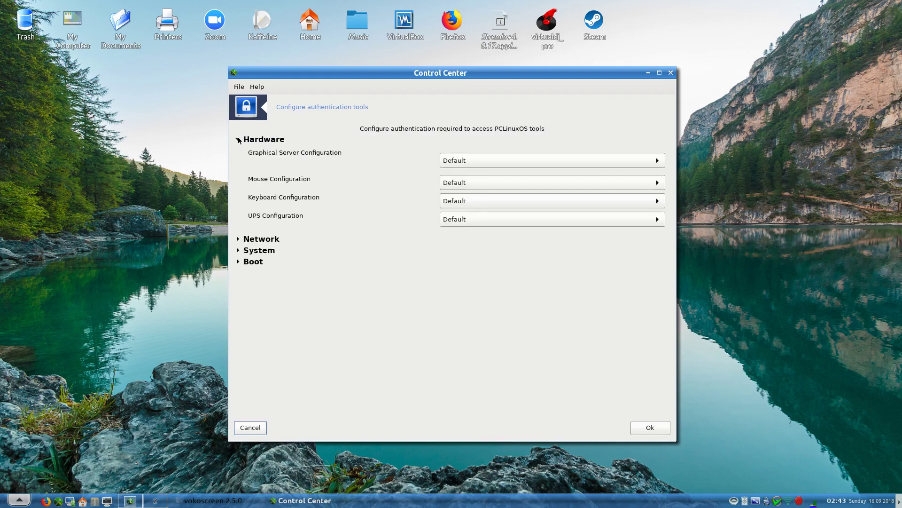
click(238, 139)
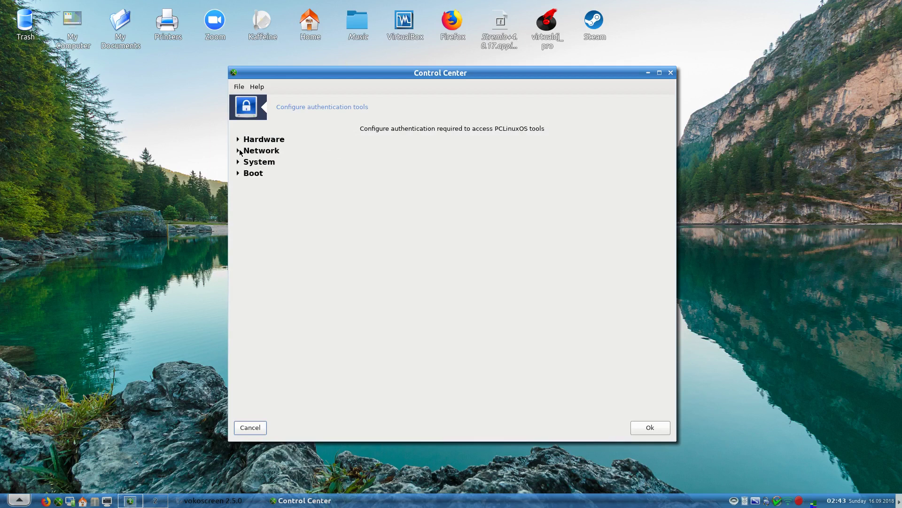
click(239, 151)
click(239, 151)
click(239, 151)
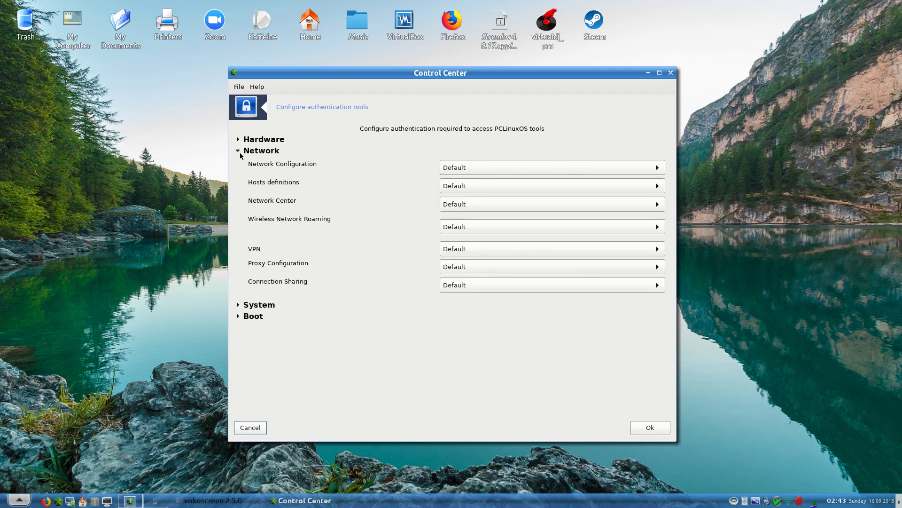
click(486, 167)
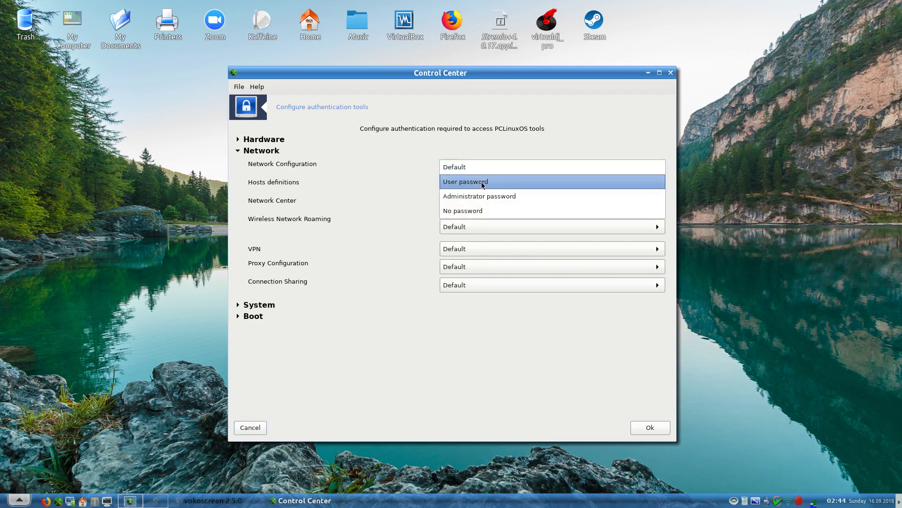
click(483, 181)
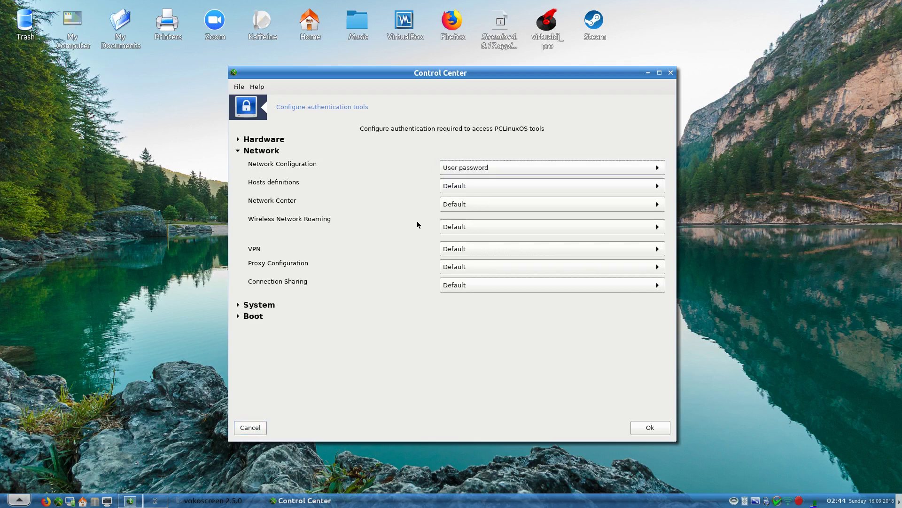
click(464, 169)
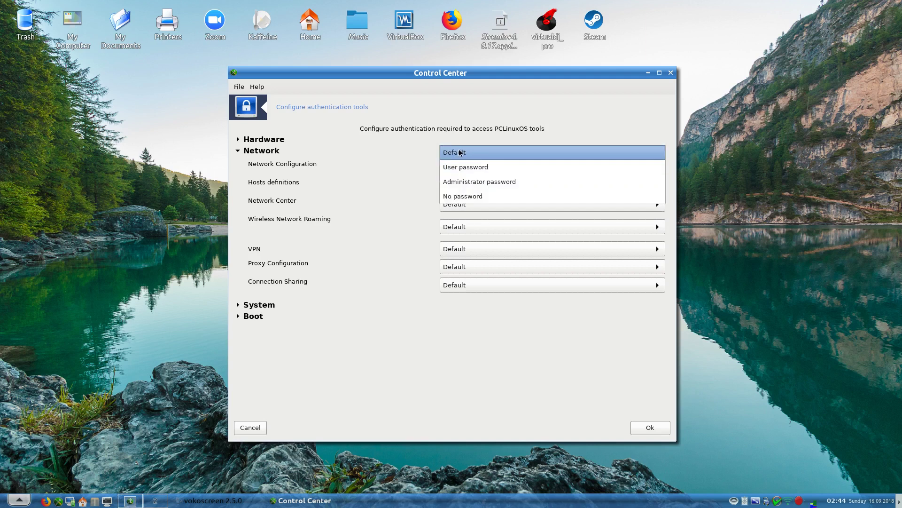
click(461, 151)
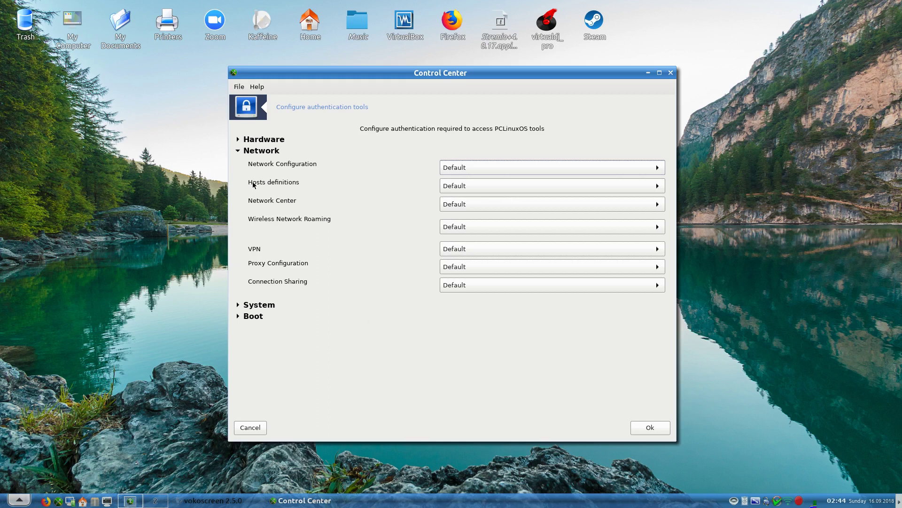
click(238, 152)
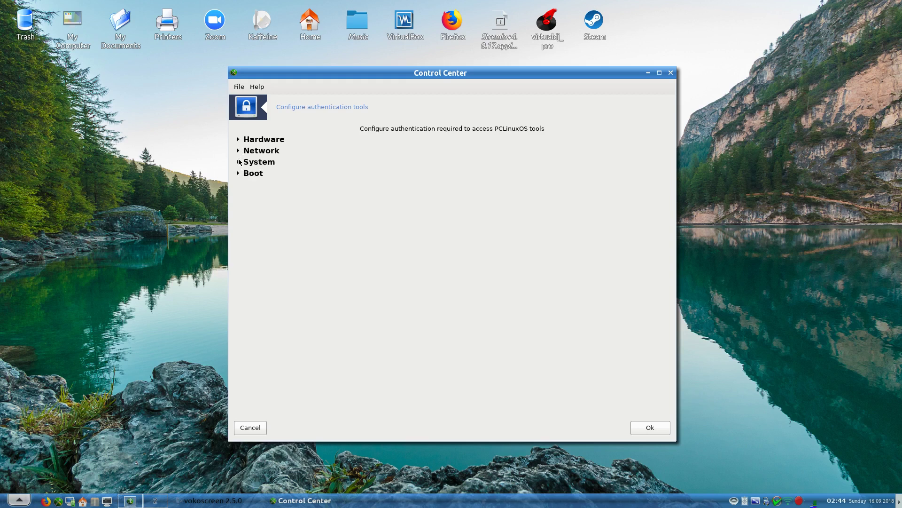
click(238, 161)
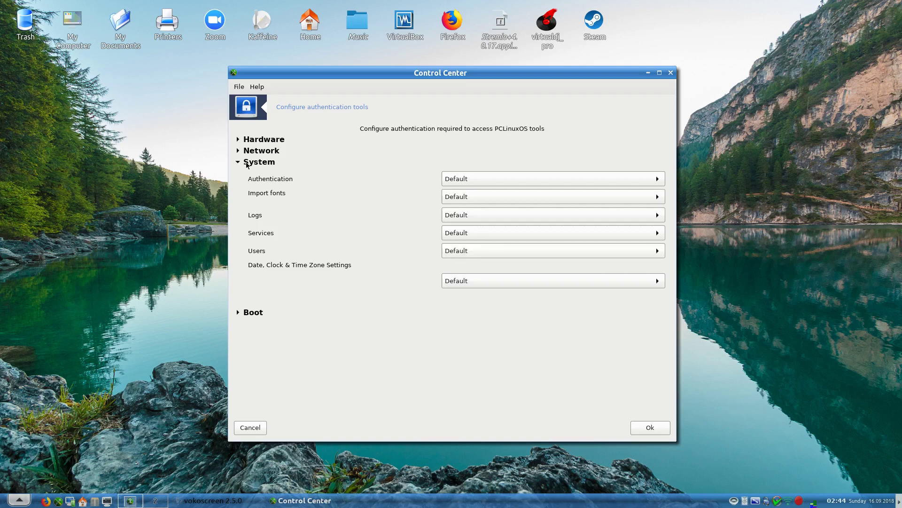
click(239, 162)
click(240, 174)
click(477, 193)
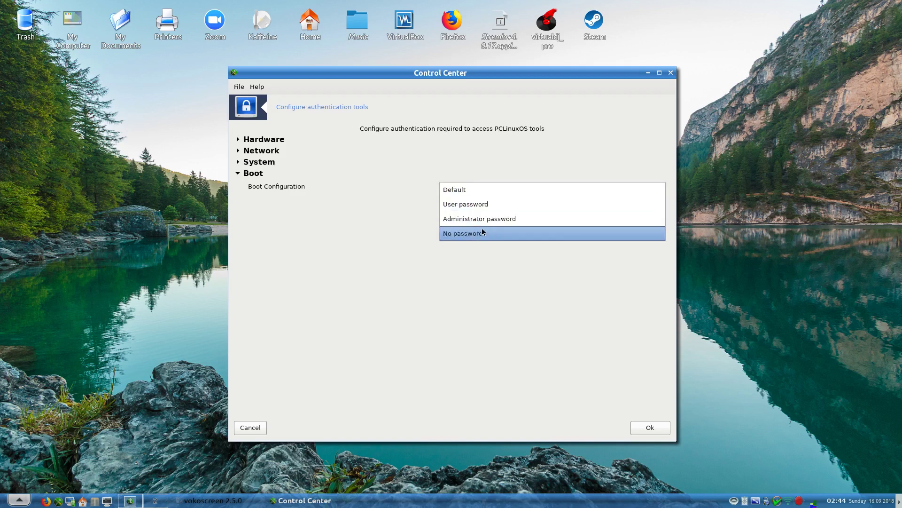
click(344, 252)
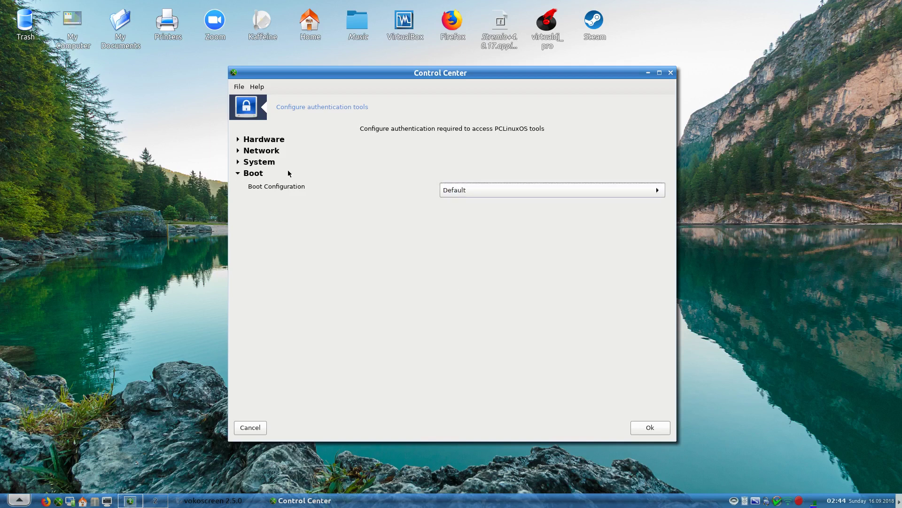
click(240, 176)
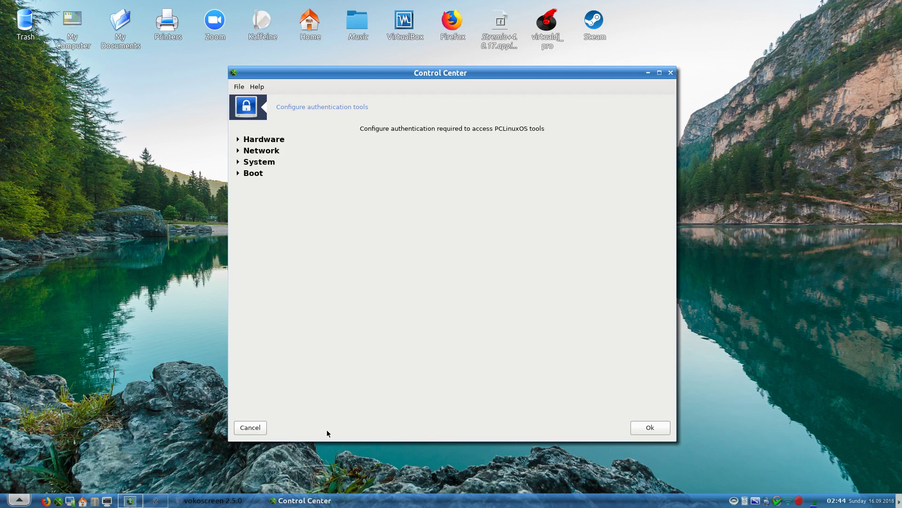
- Cancel authentication setup and open the autologin settings in the Boot category
click(251, 427)
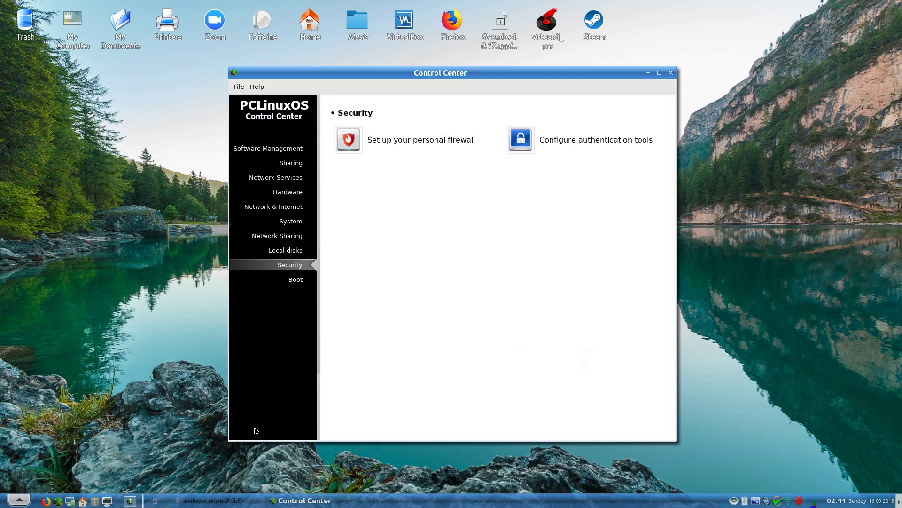
click(291, 282)
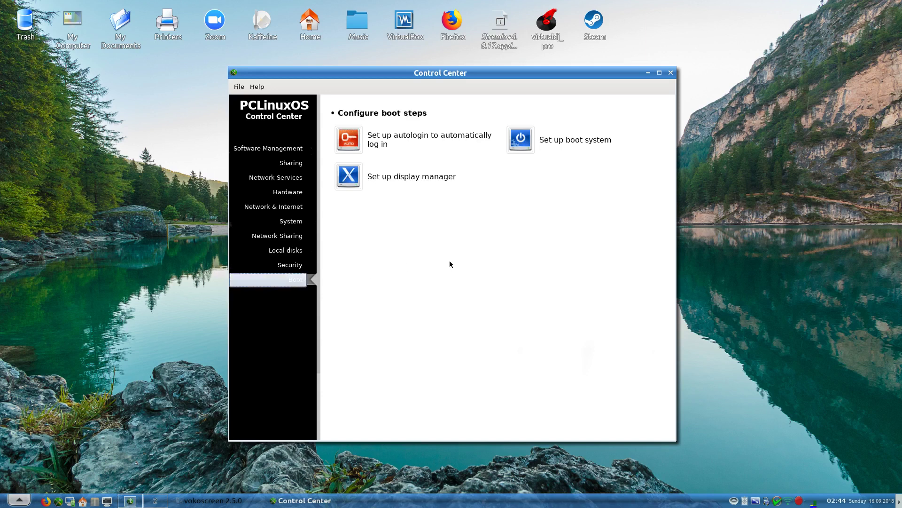
click(396, 137)
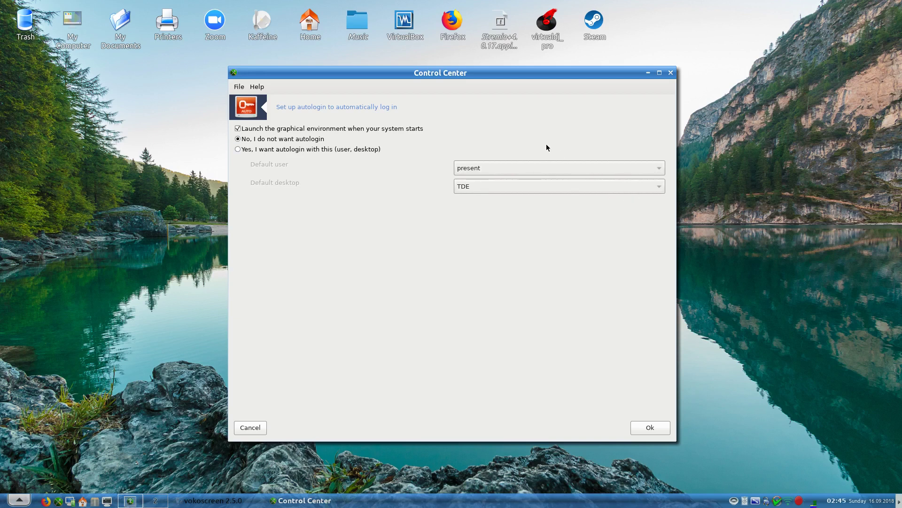
- Try enabling autologin with TDE as default desktop, then switch it back off and cancel
click(264, 149)
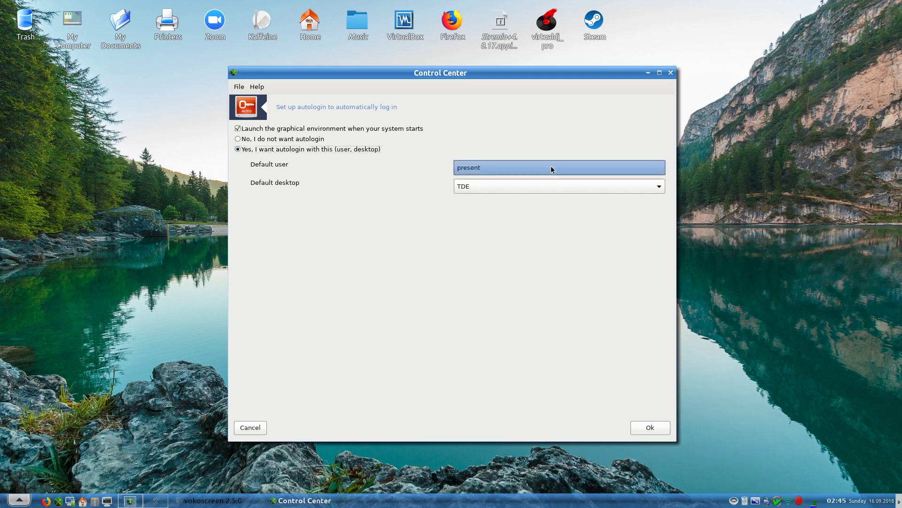
click(549, 185)
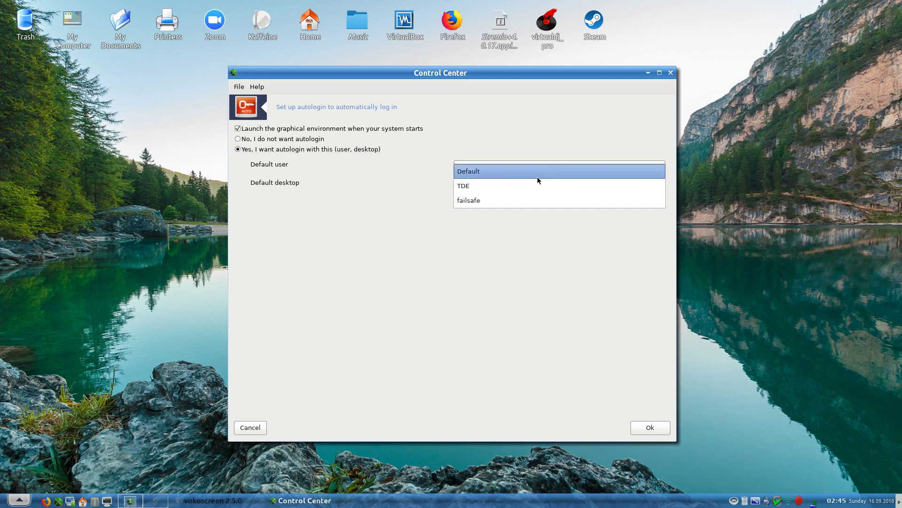
click(538, 186)
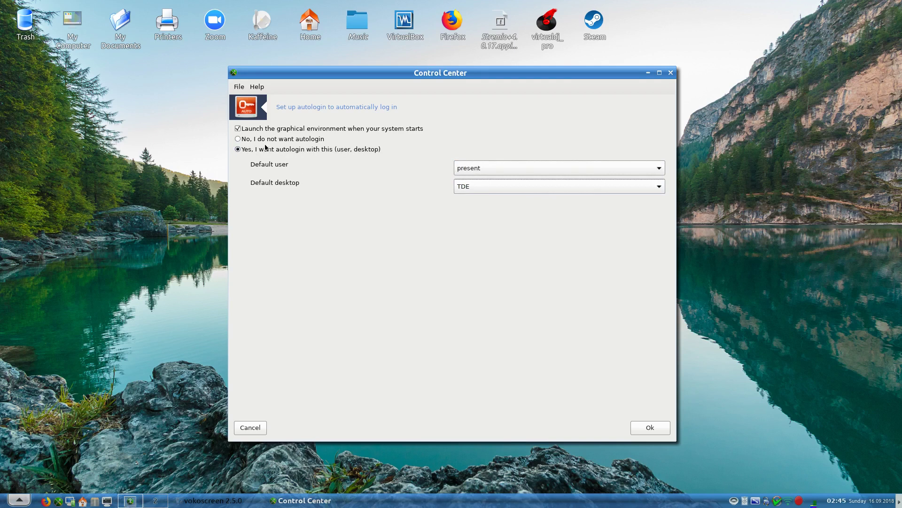
click(239, 139)
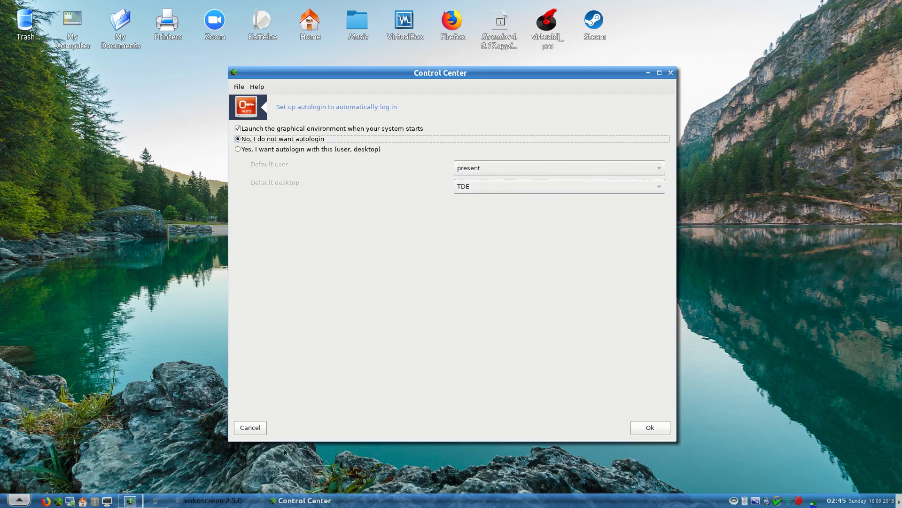
click(249, 430)
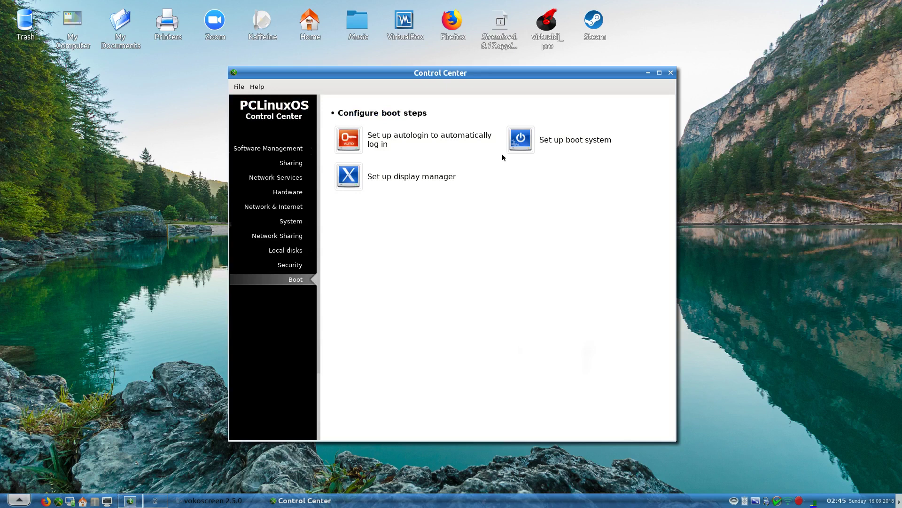
click(417, 180)
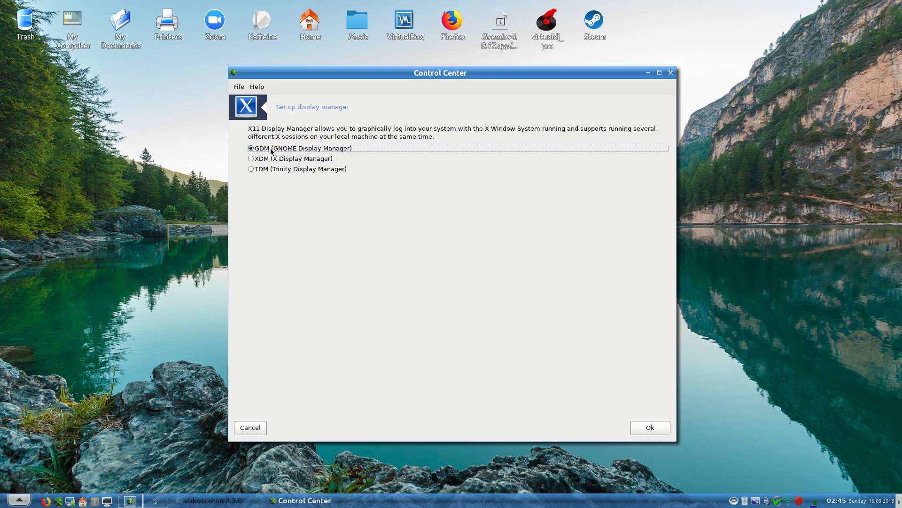
click(261, 168)
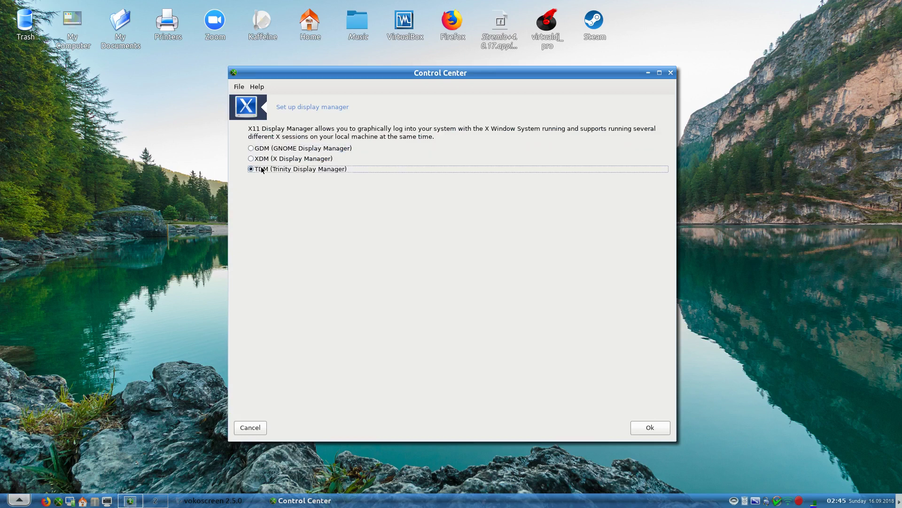
click(261, 160)
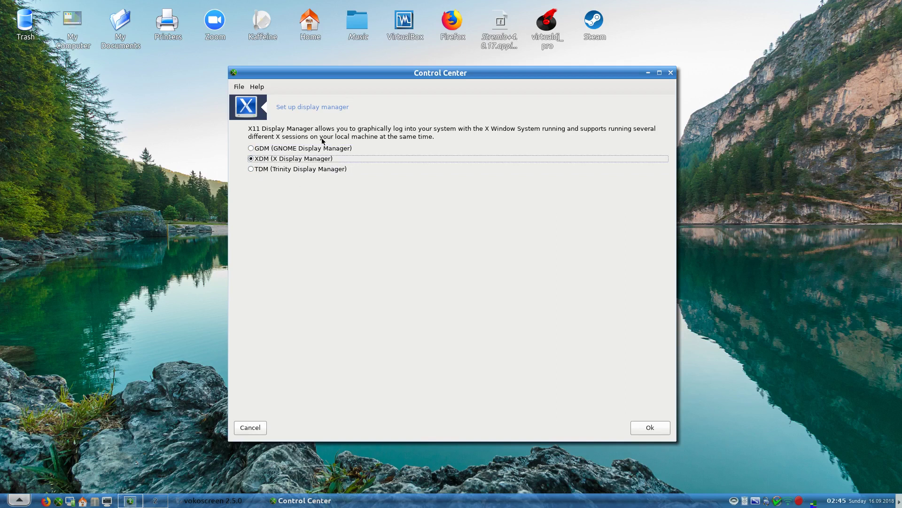
click(250, 427)
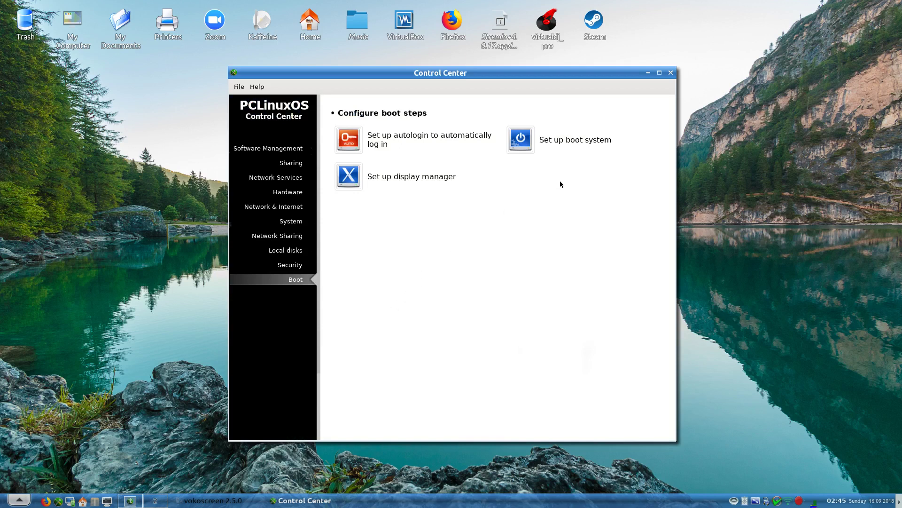
click(555, 142)
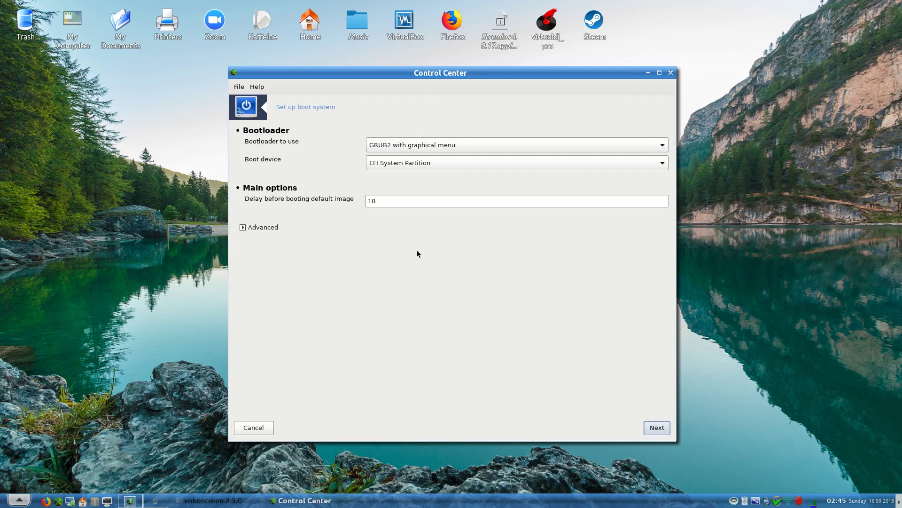
click(261, 228)
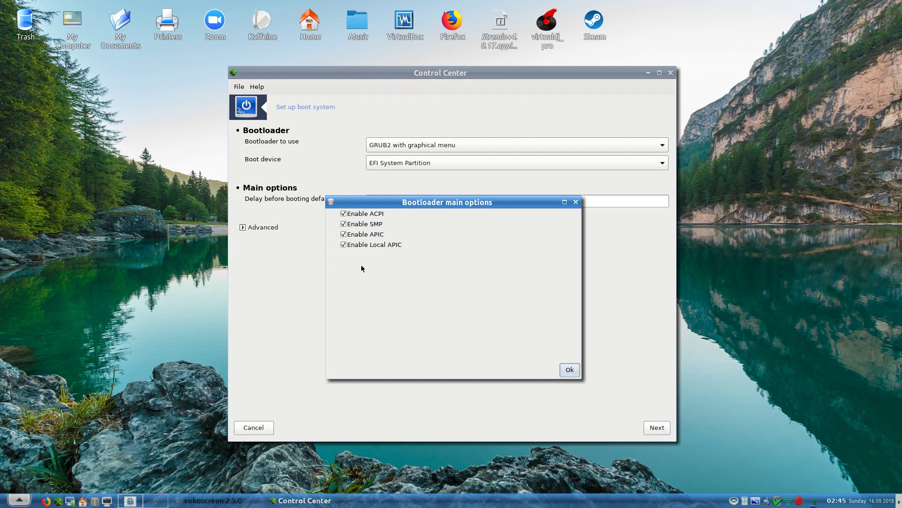
click(569, 371)
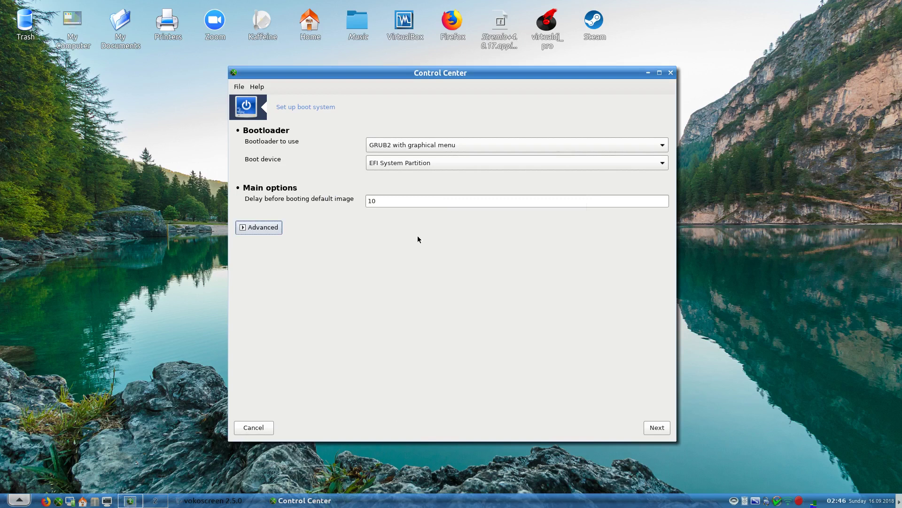
click(433, 148)
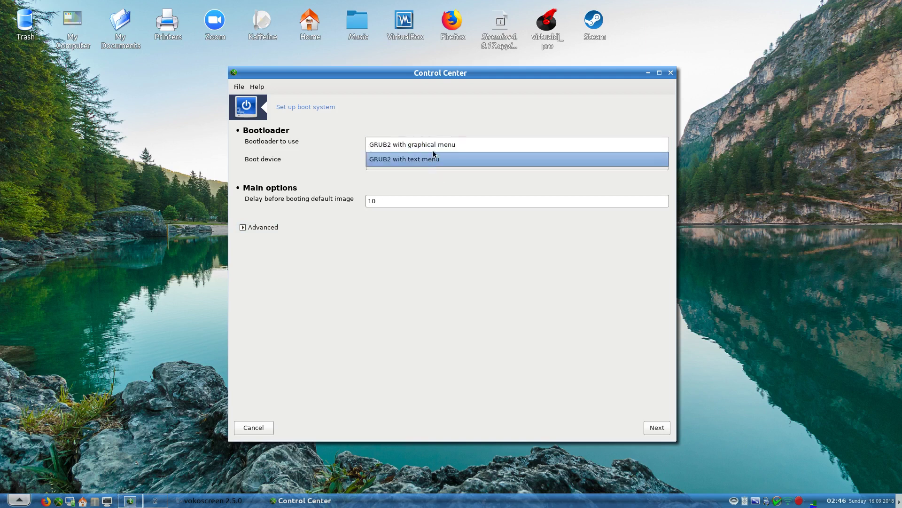
click(432, 145)
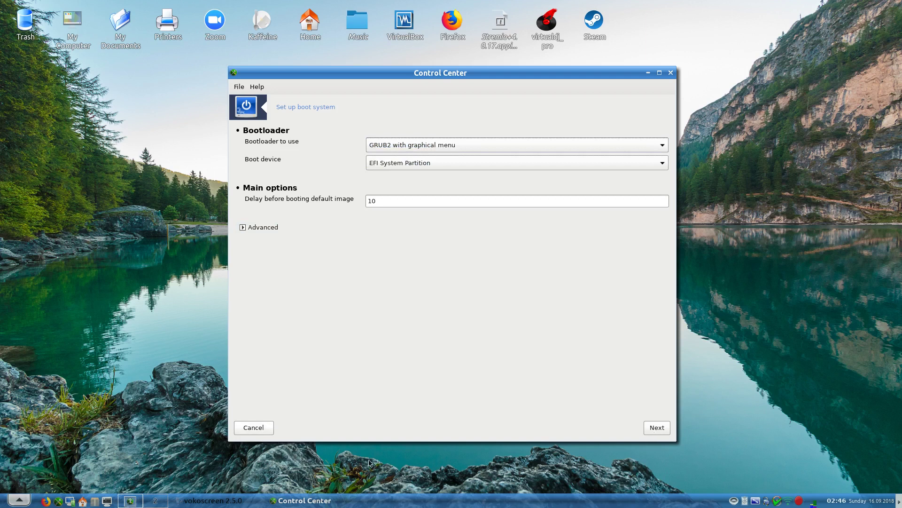
click(263, 428)
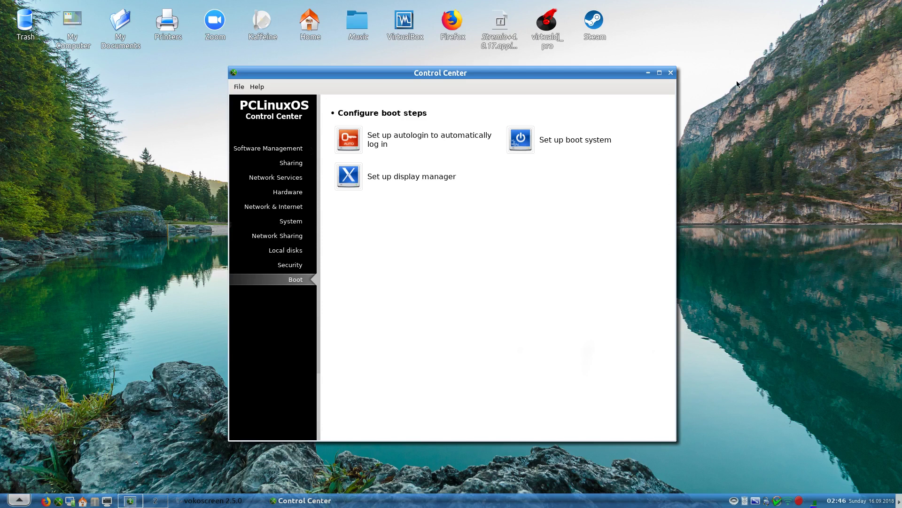
- Close the Control Center window, returning to the lake-wallpaper desktop
click(671, 73)
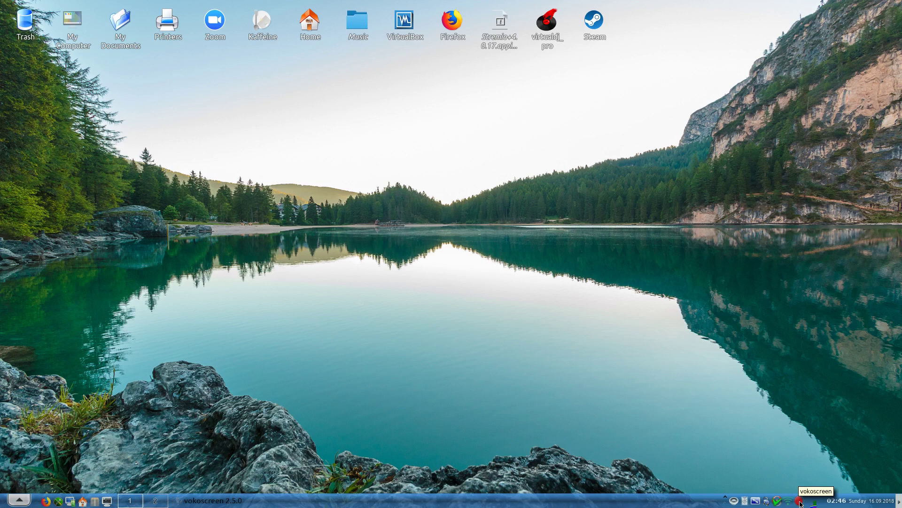
right_click(800, 501)
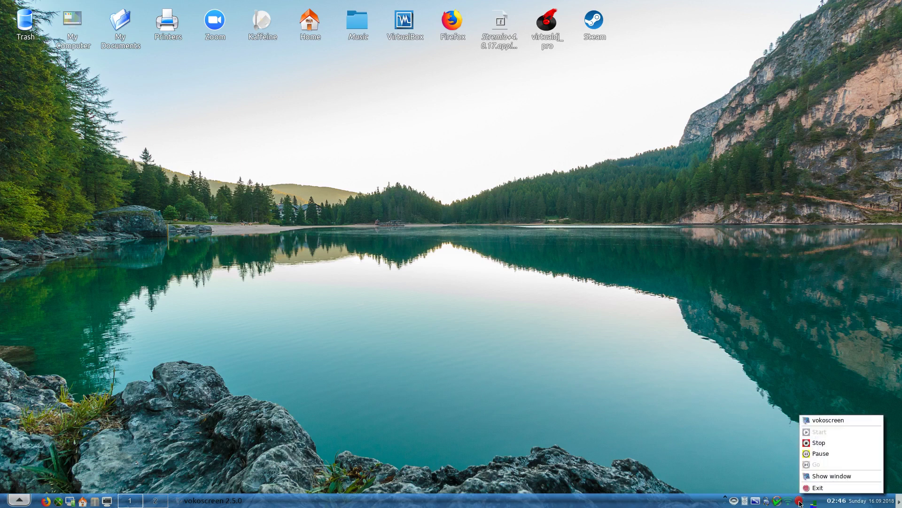